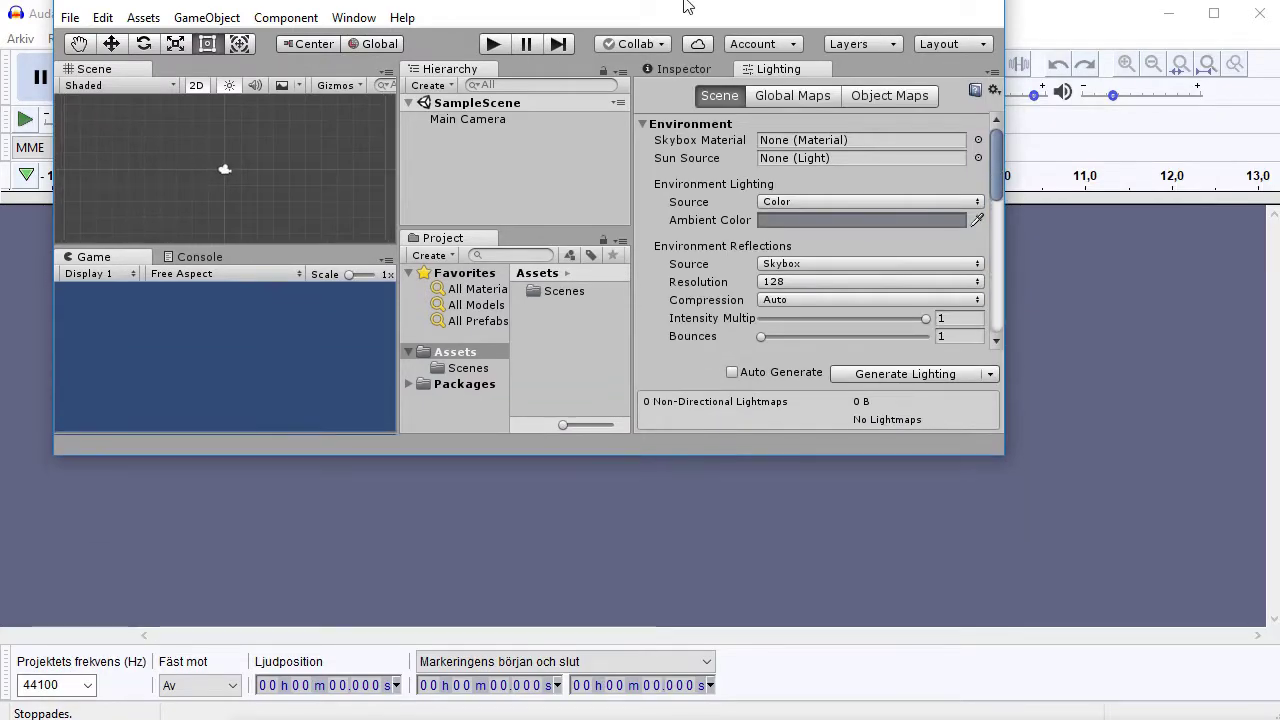
- Enlarge the editor window to fill the screen and apply the custom saved window layout
left_click_drag(711, 3, 663, 23)
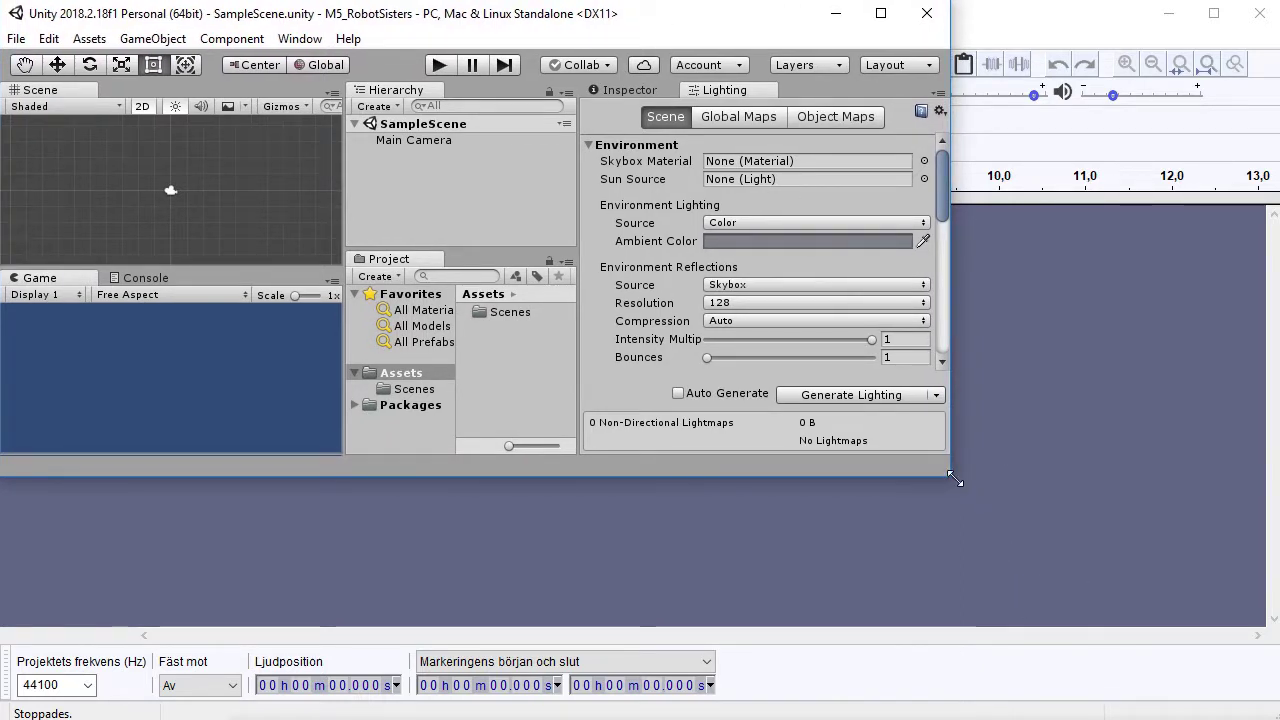
left_click_drag(975, 498, 1278, 702)
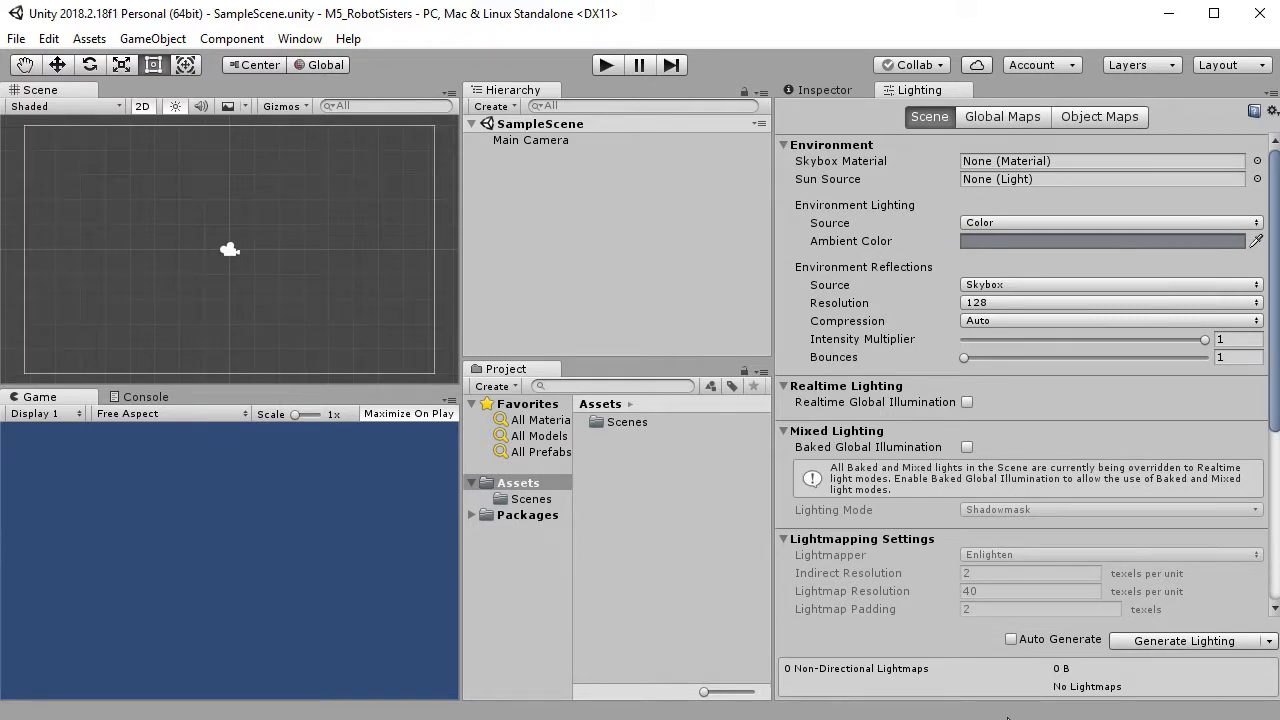
left_click(1252, 65)
left_click(1240, 131)
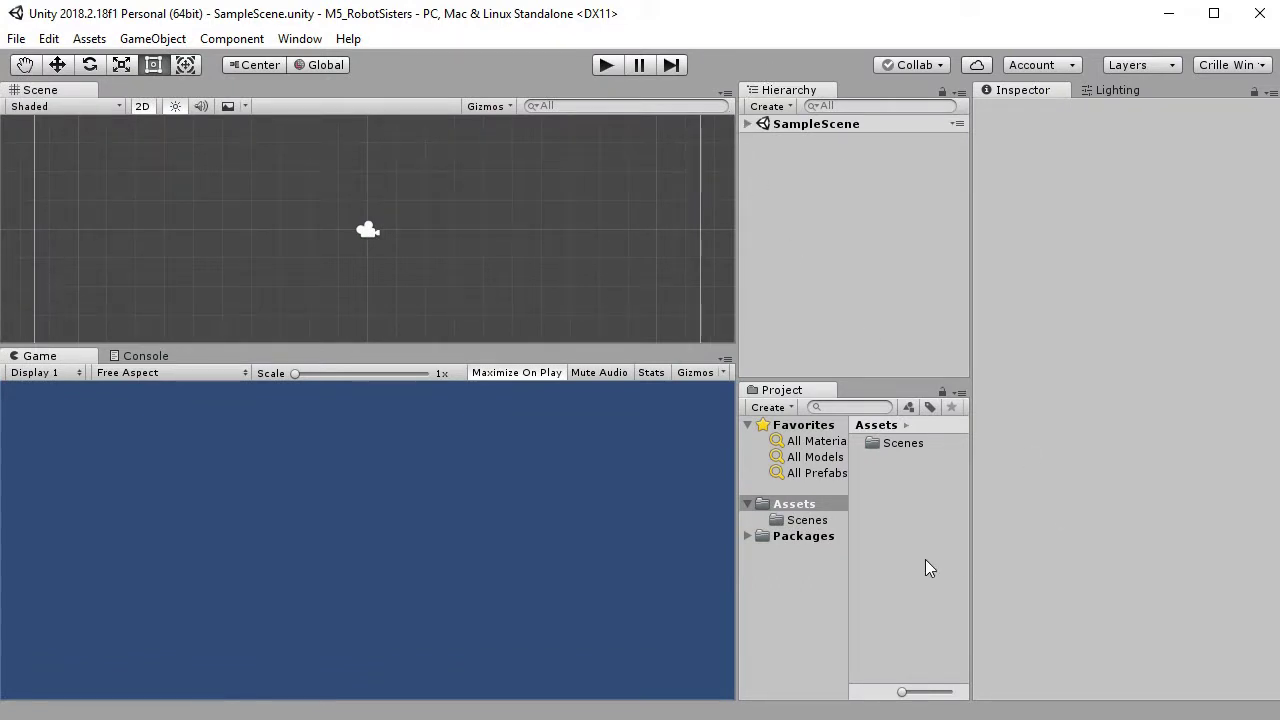
- Create a folder named Prefabs in the project's Assets folder
right_click(902, 526)
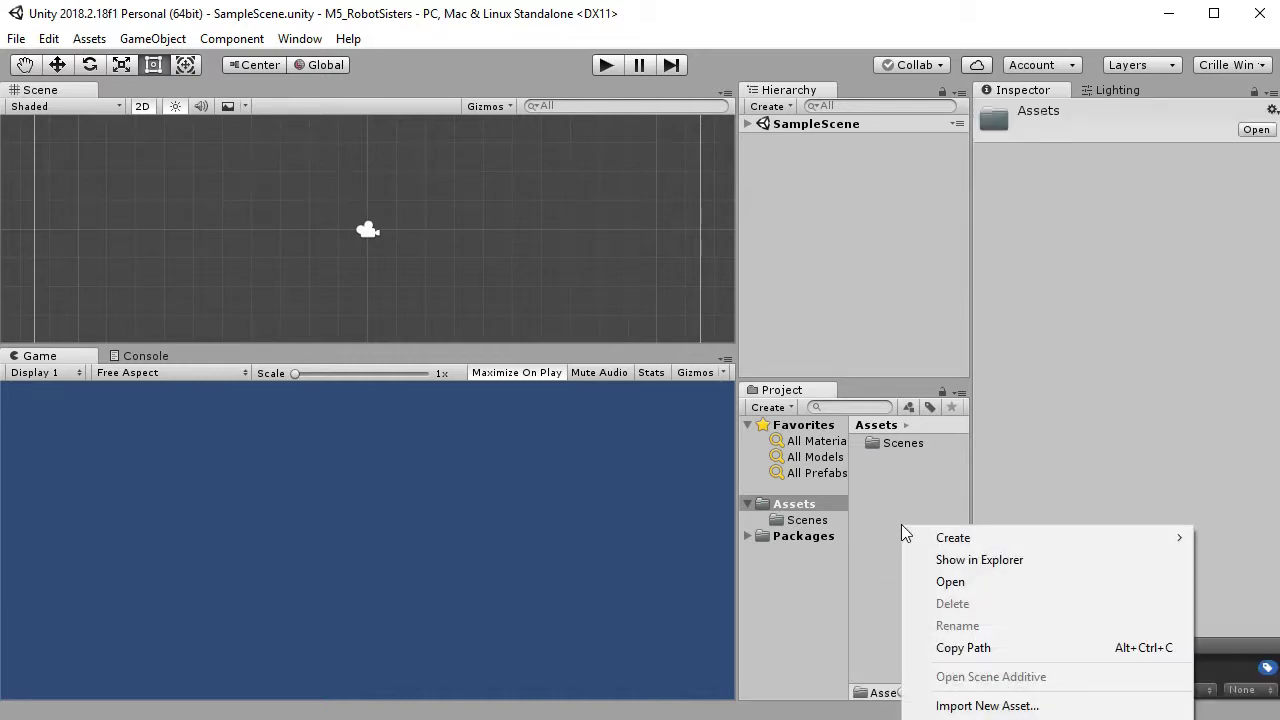
mouse_move(985, 538)
left_click(1258, 342)
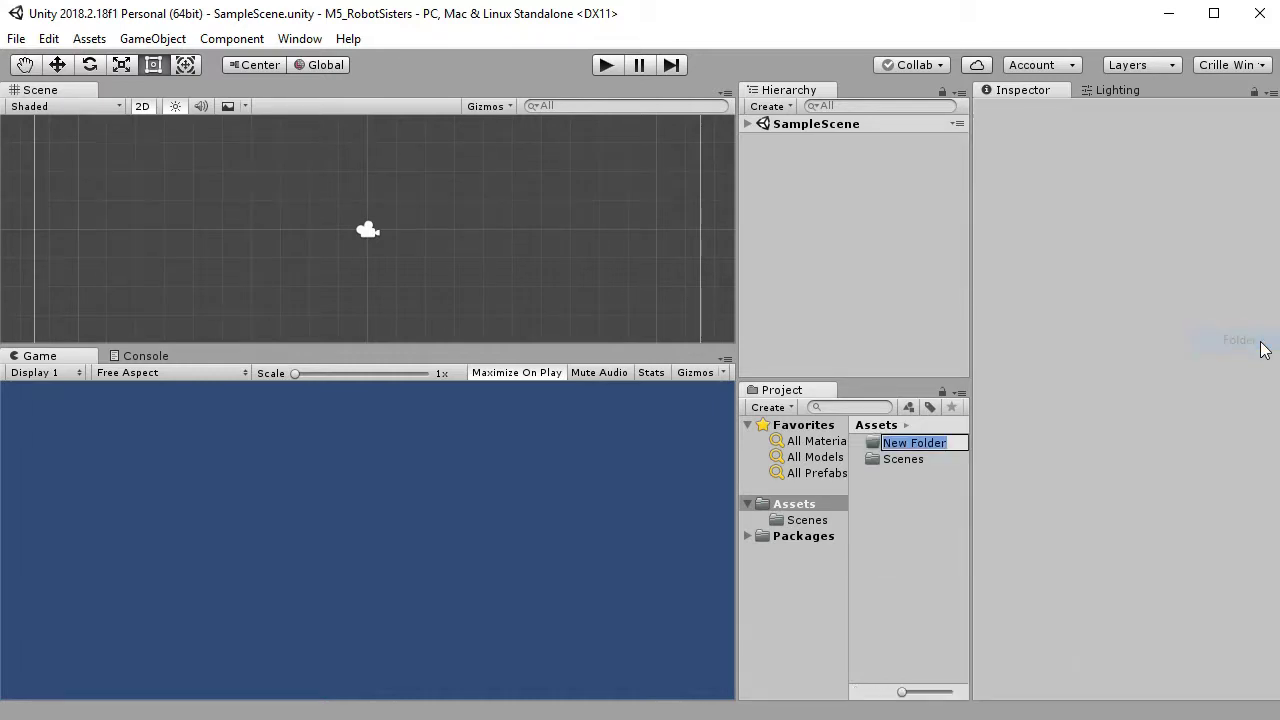
type("P")
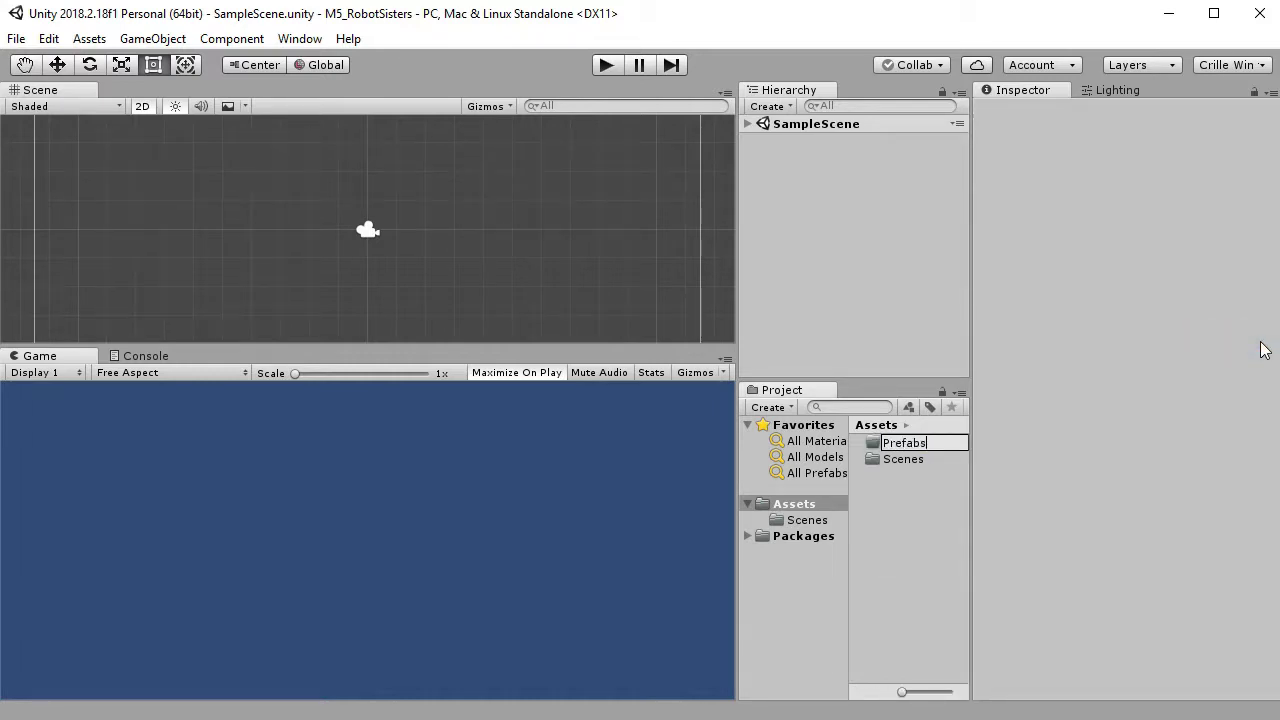
type("refabs")
key("Return")
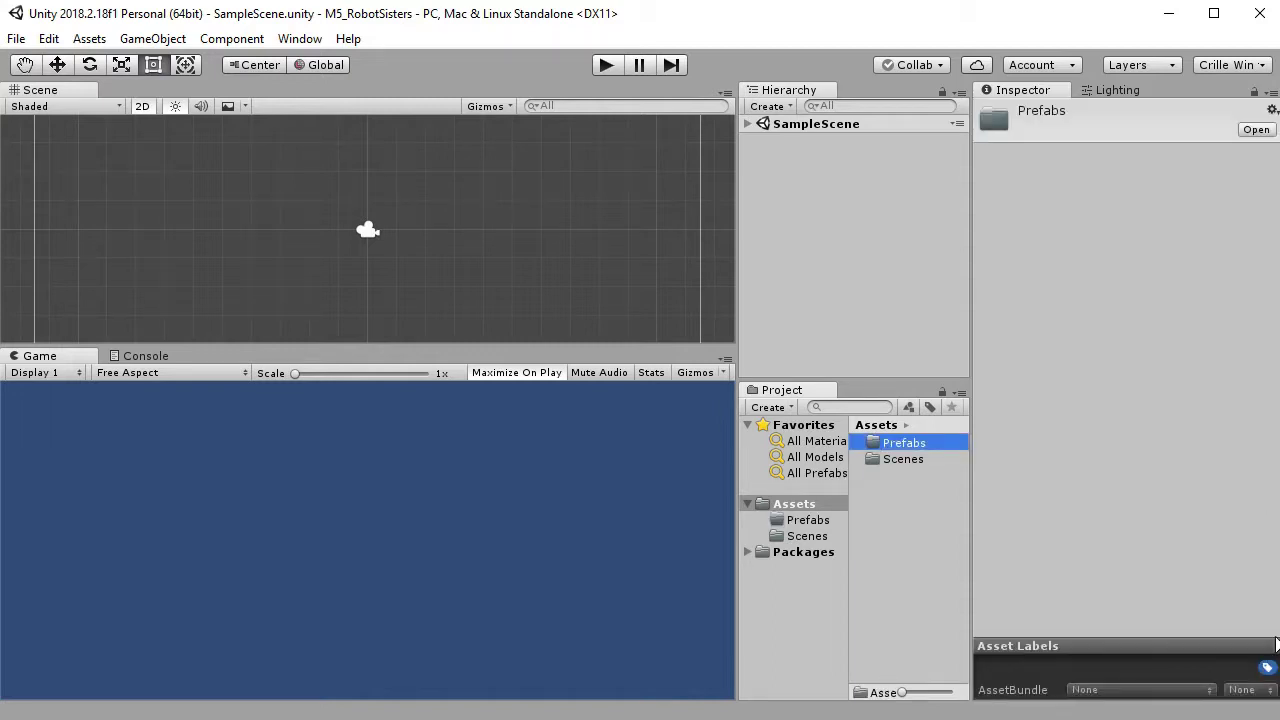
- Create a folder named Sprites in the project's Assets folder
right_click(902, 511)
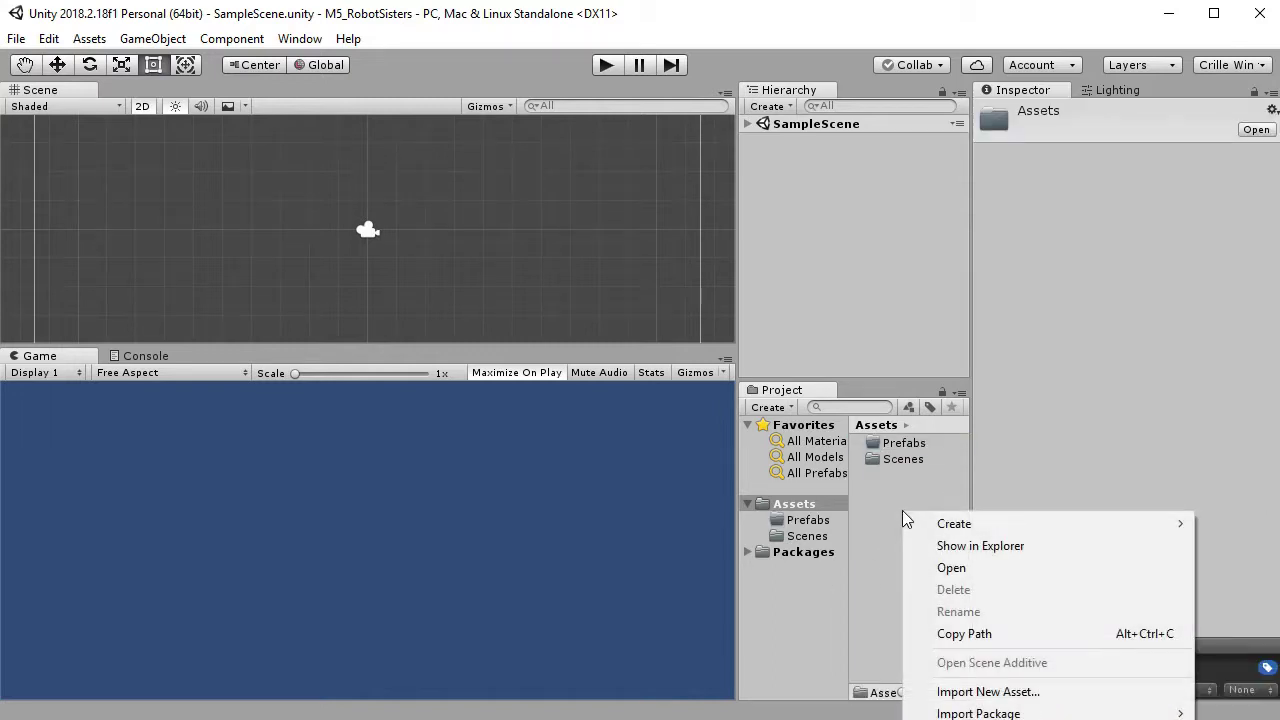
mouse_move(1172, 527)
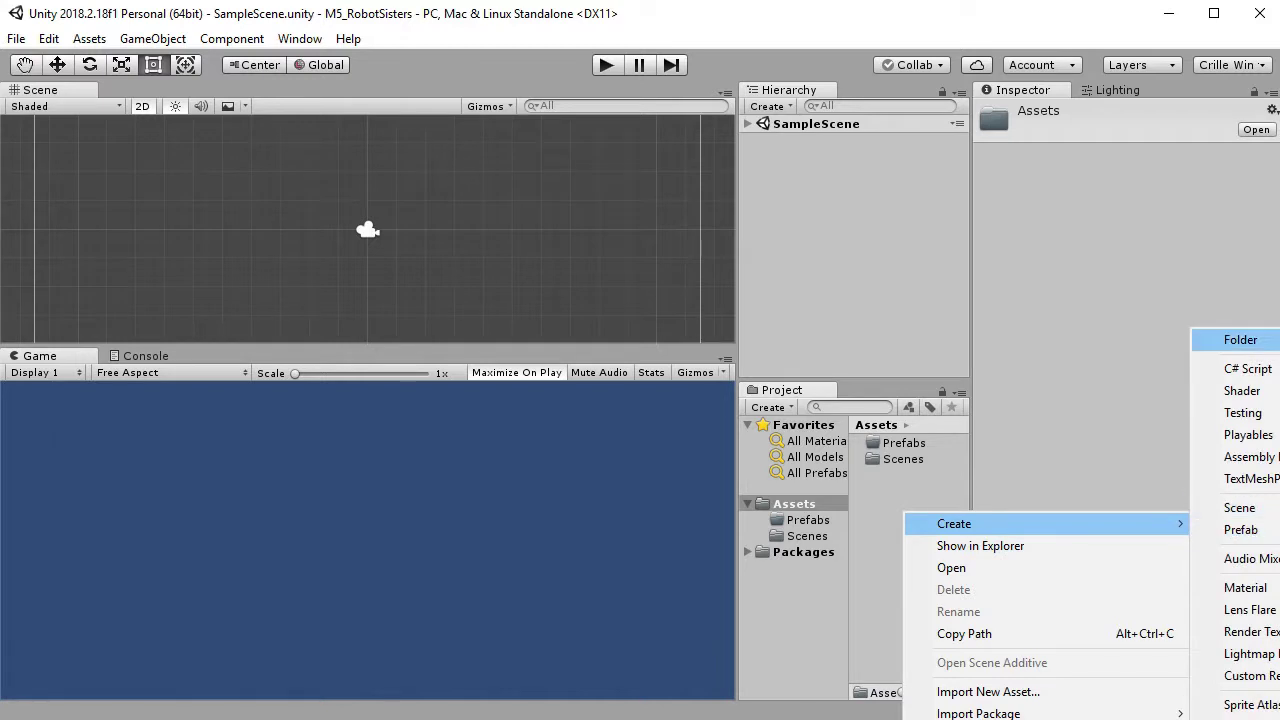
left_click(1228, 340)
type("Sprites")
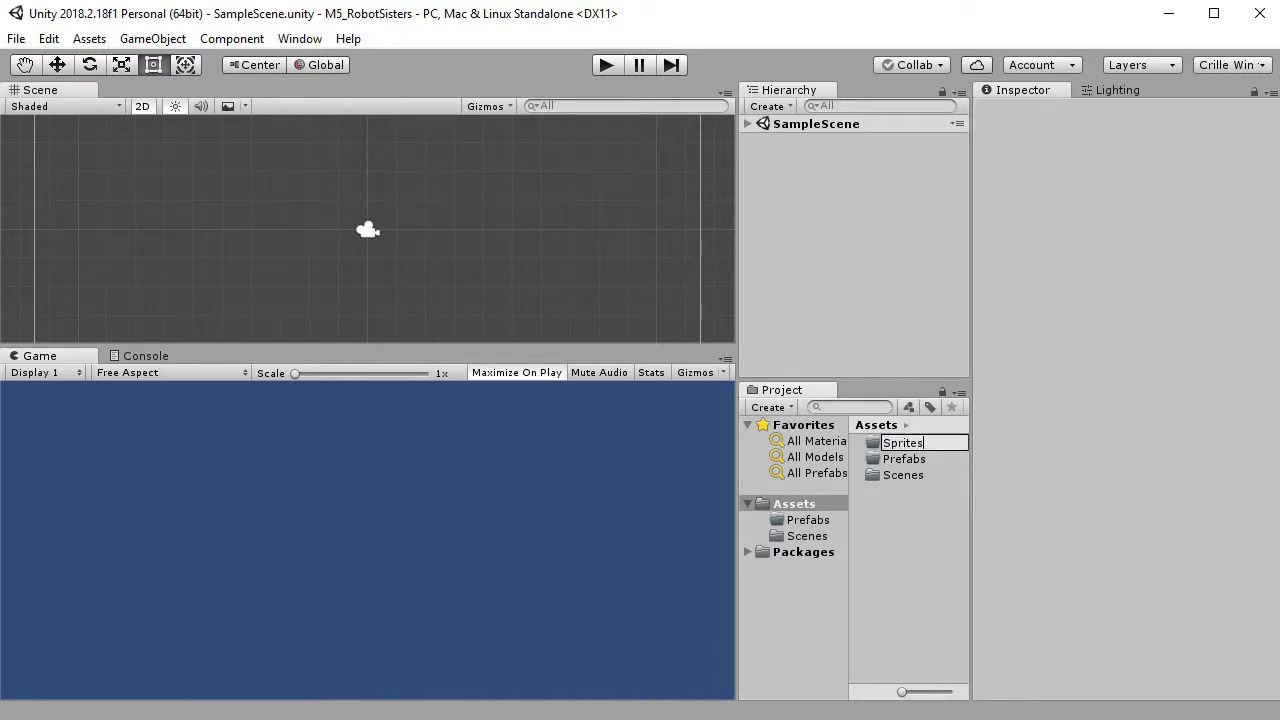
key("Return")
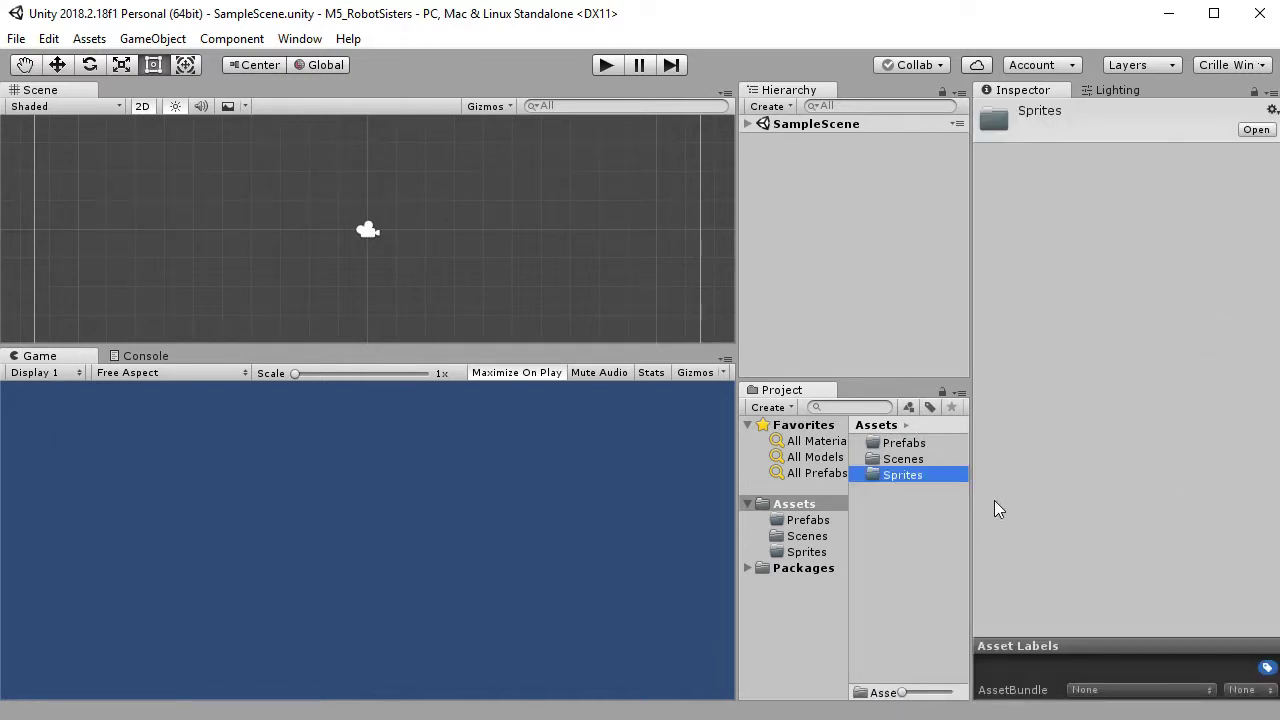
- Create a folder named Scripts in the project's Assets folder
left_click(931, 506)
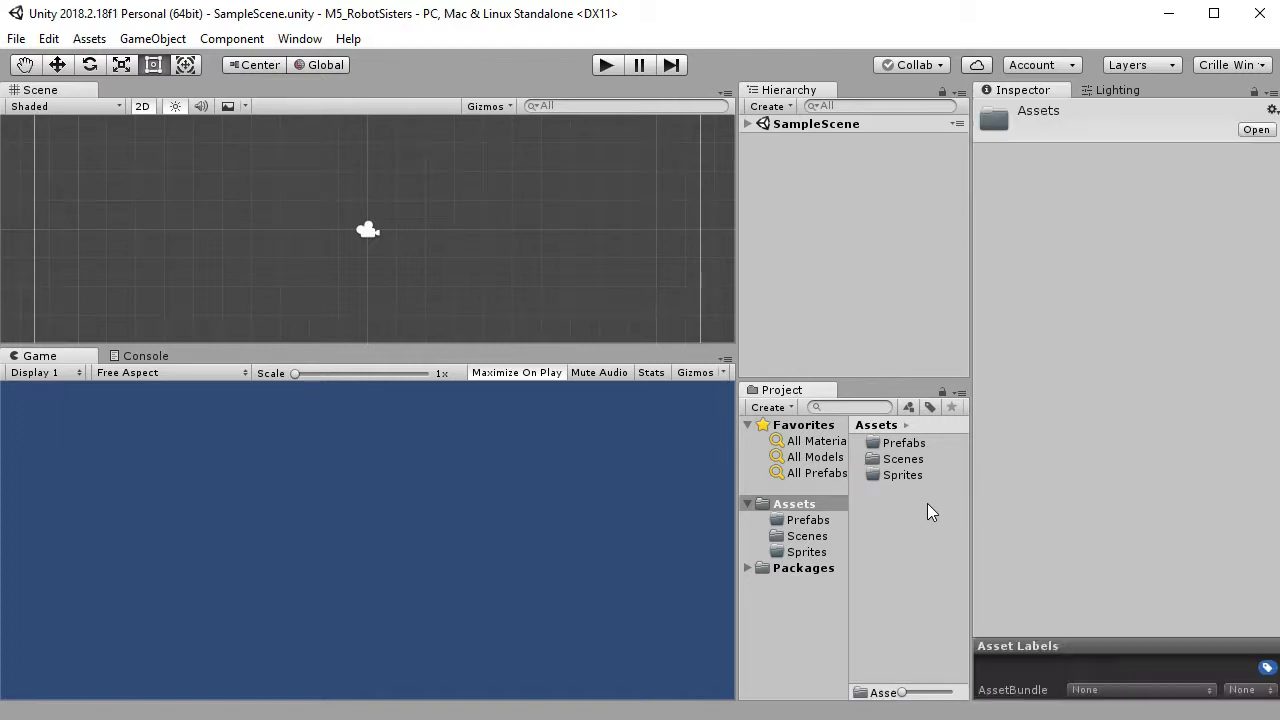
right_click(927, 503)
mouse_move(1010, 520)
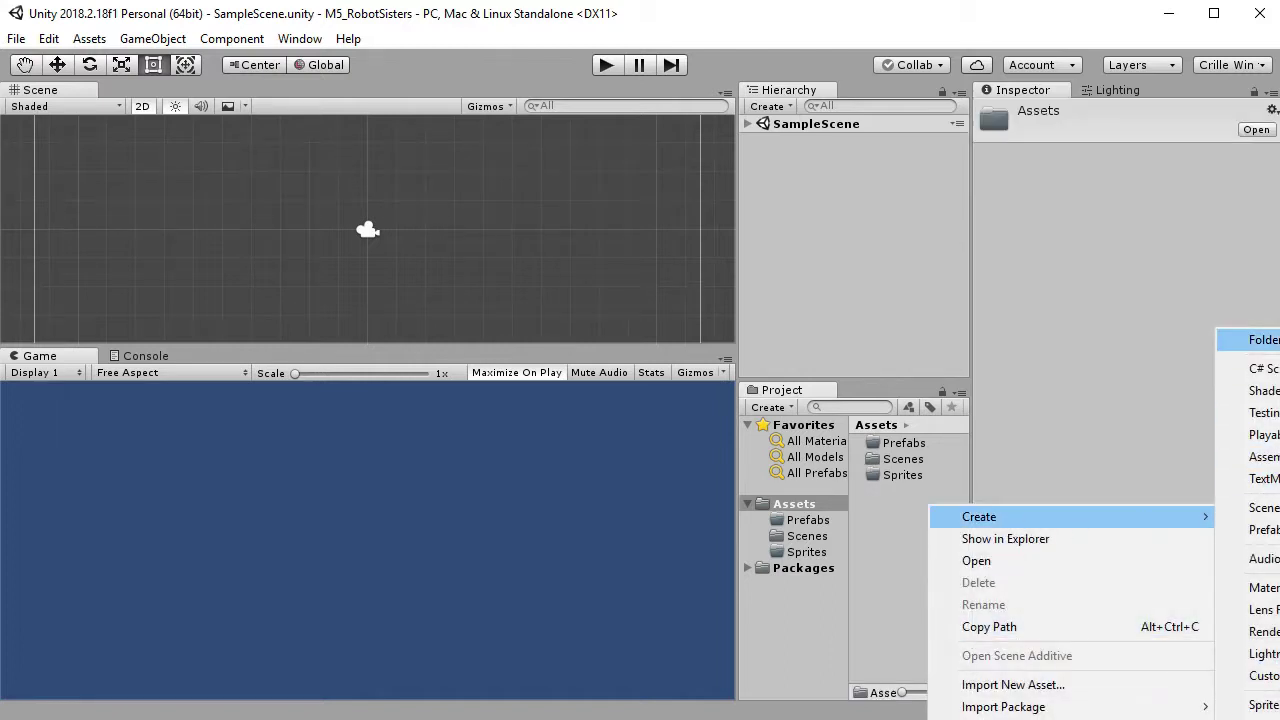
left_click(1245, 340)
type("Scripts")
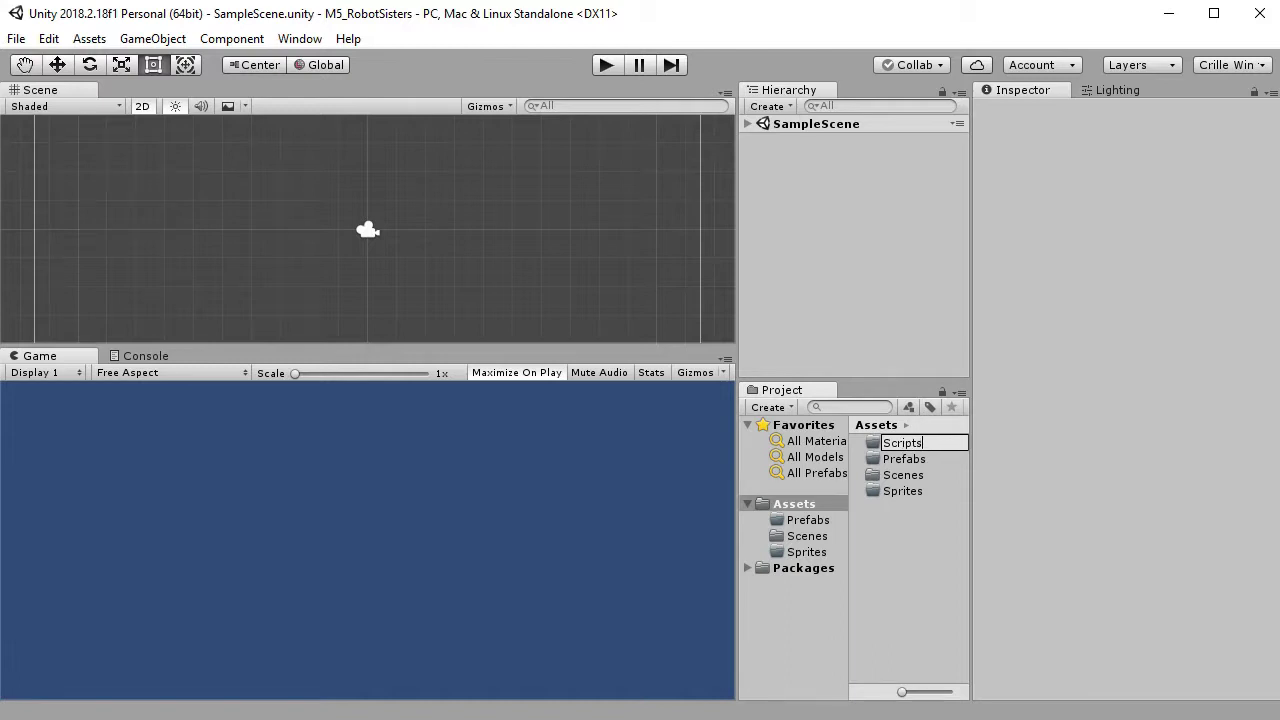
key("Return")
- Create a folder named Animations in the project's Assets folder
left_click(913, 547)
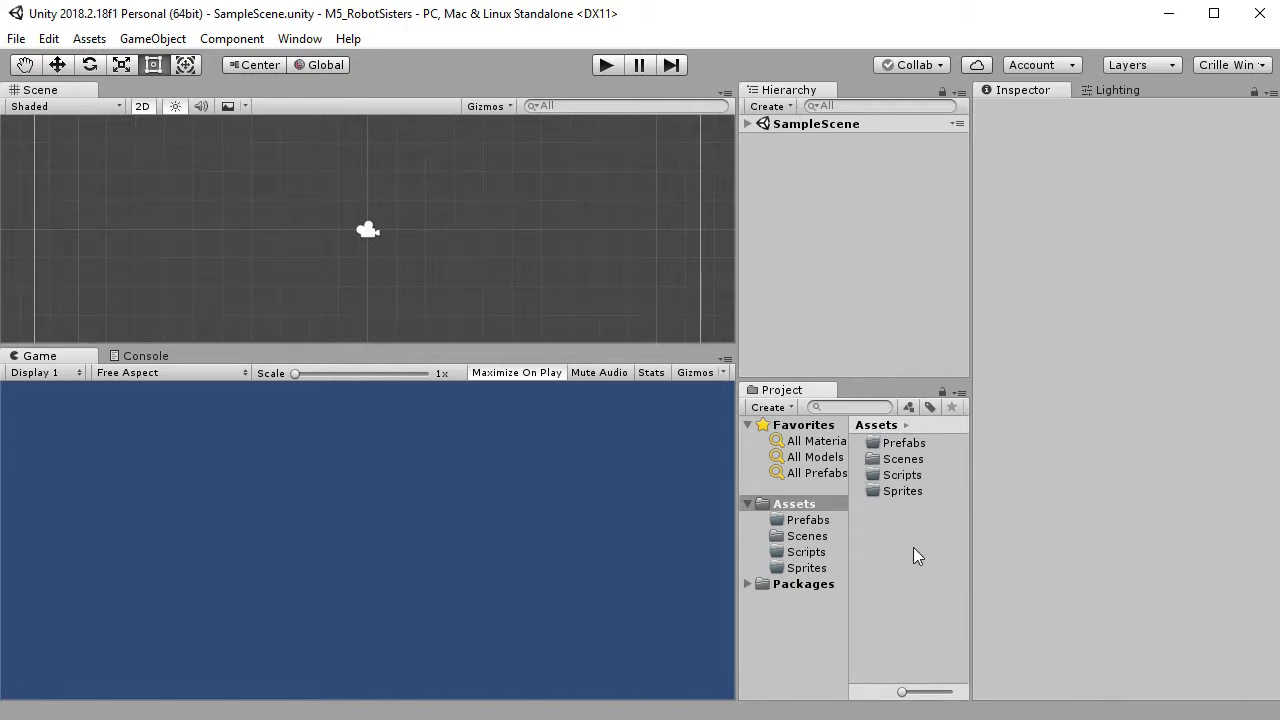
right_click(913, 547)
mouse_move(1036, 84)
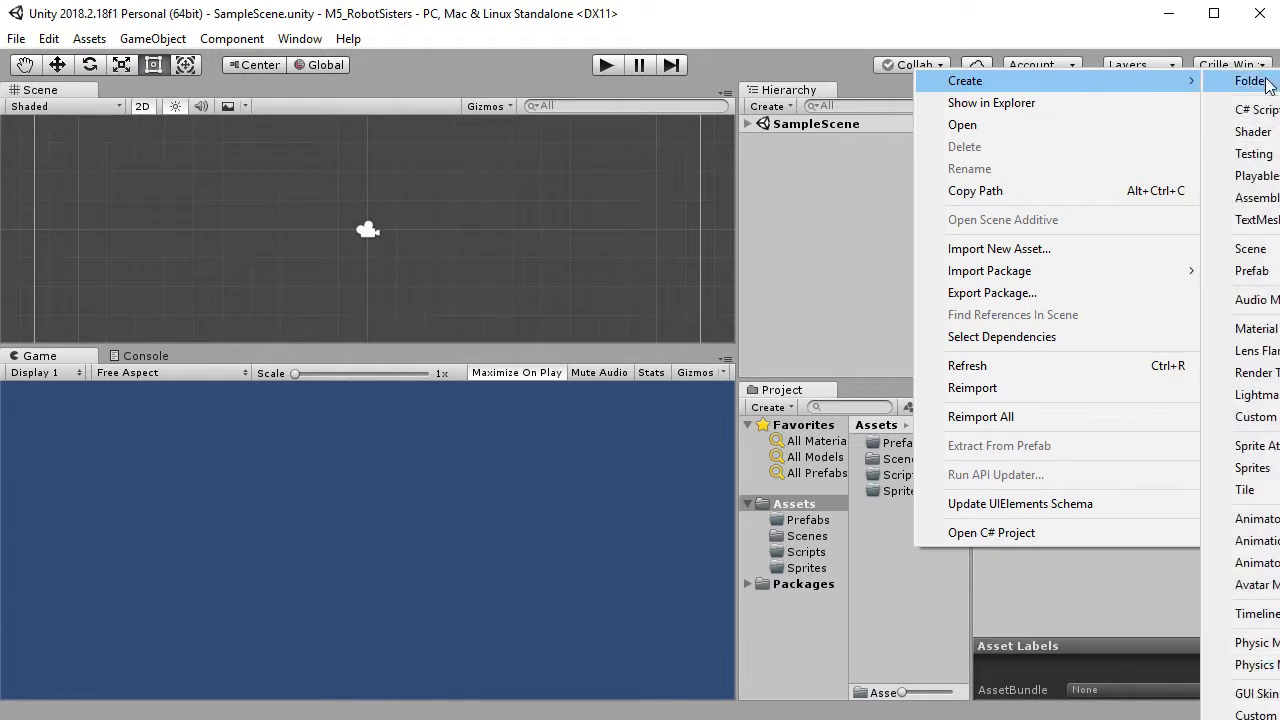
left_click(1250, 81)
type("Animations")
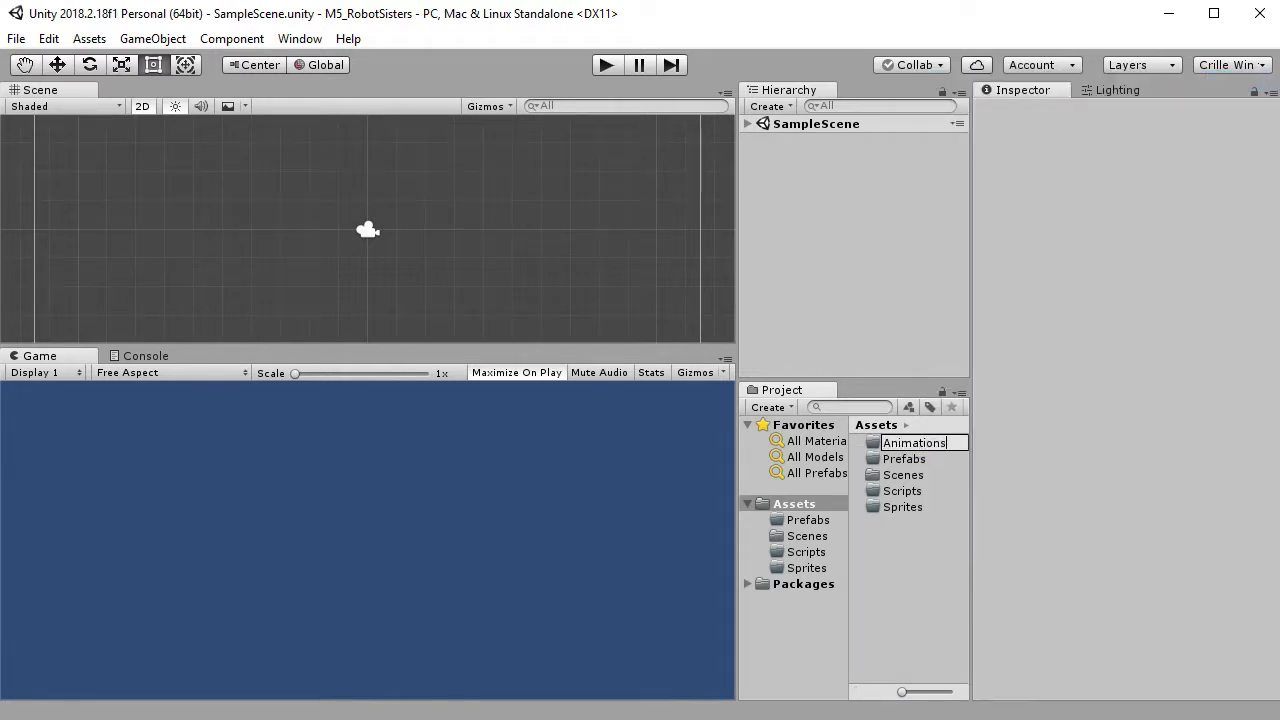
key("Return")
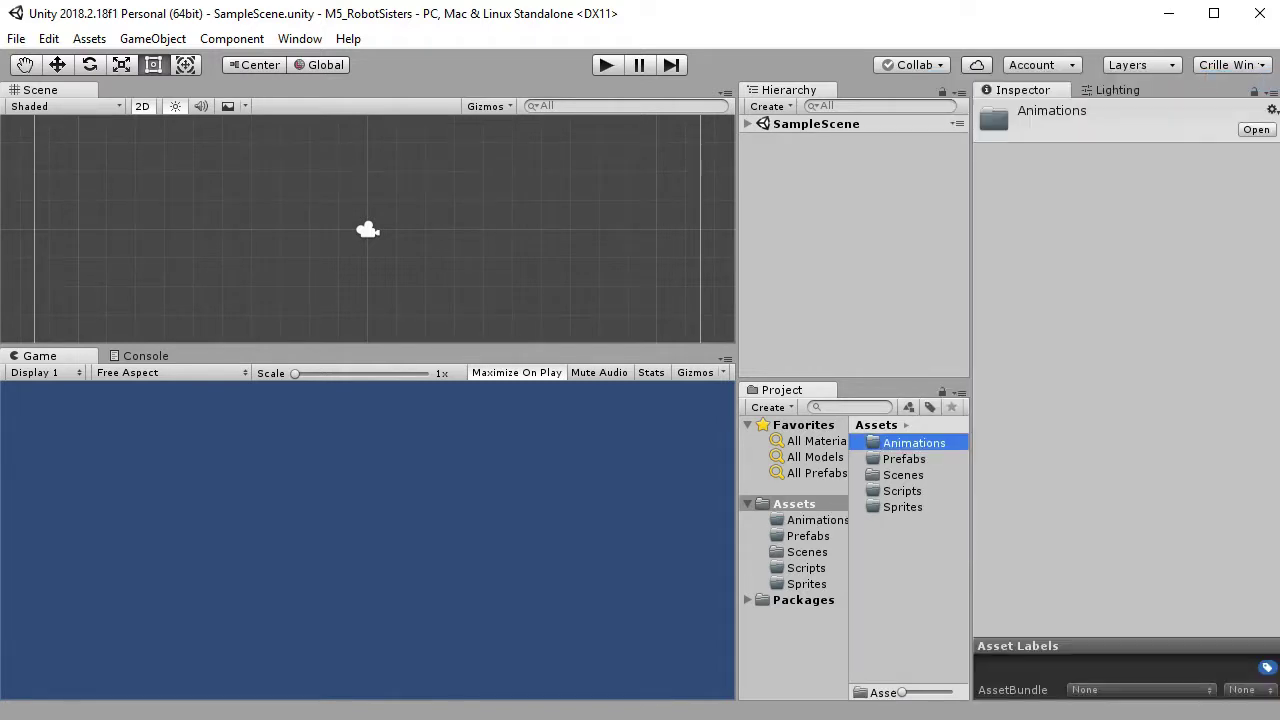
- Create a folder named Material in the project's Assets folder
left_click(914, 560)
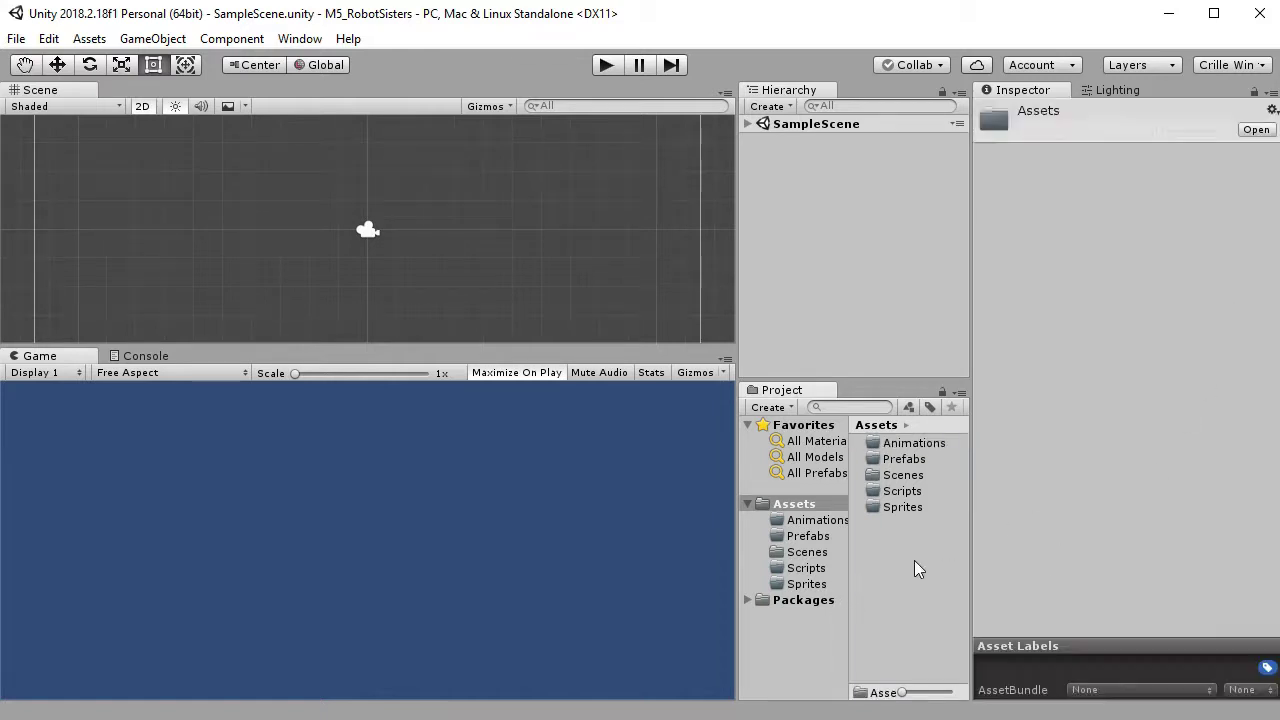
right_click(914, 560)
mouse_move(1006, 97)
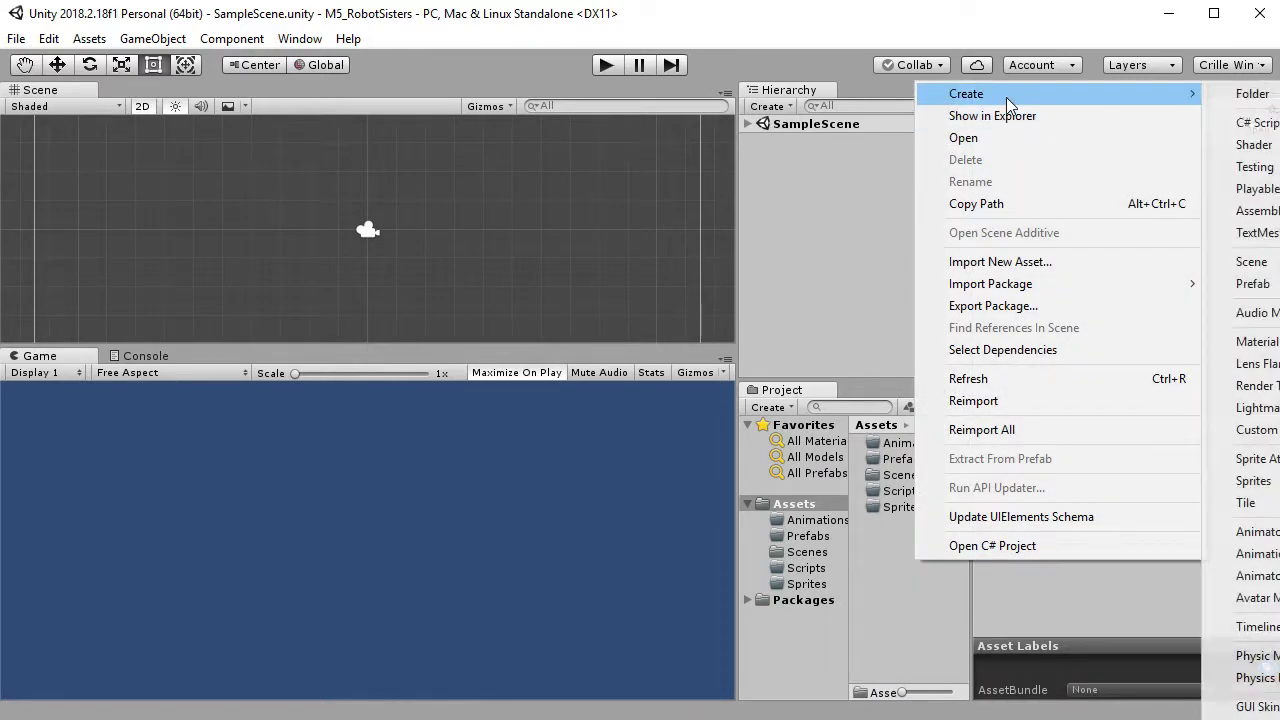
left_click(1262, 94)
type("MAterial")
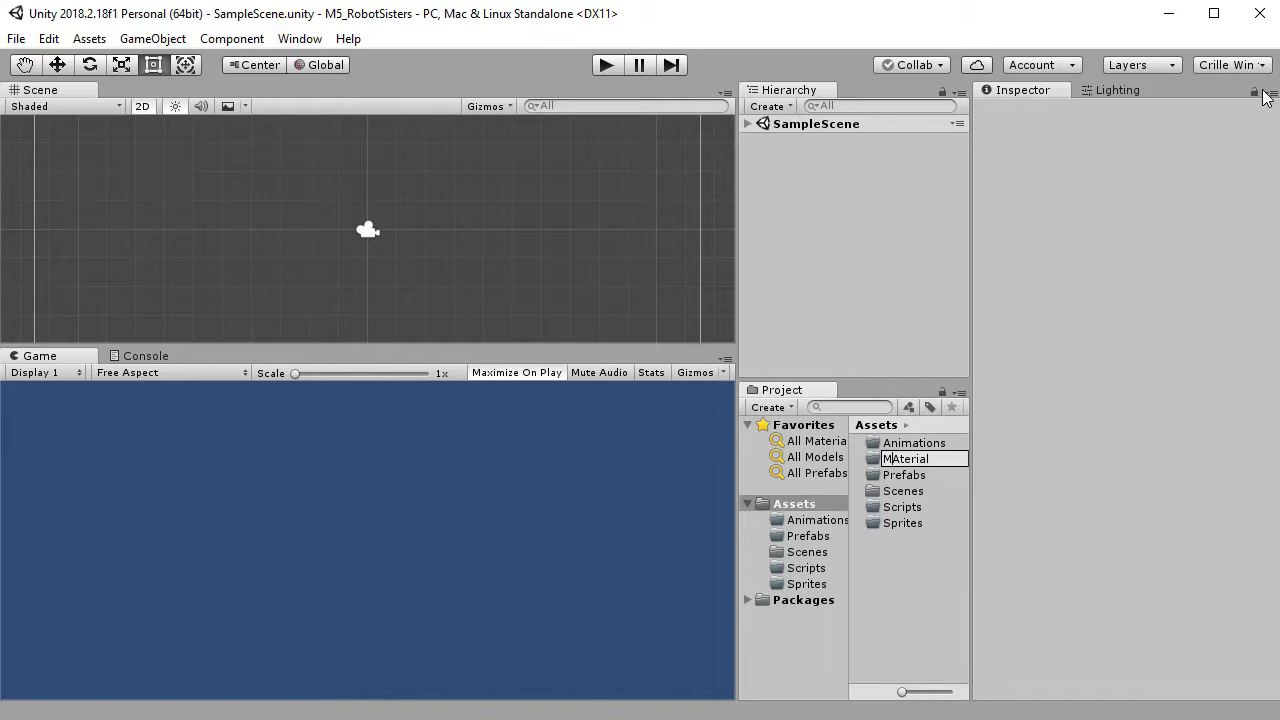
key("Return")
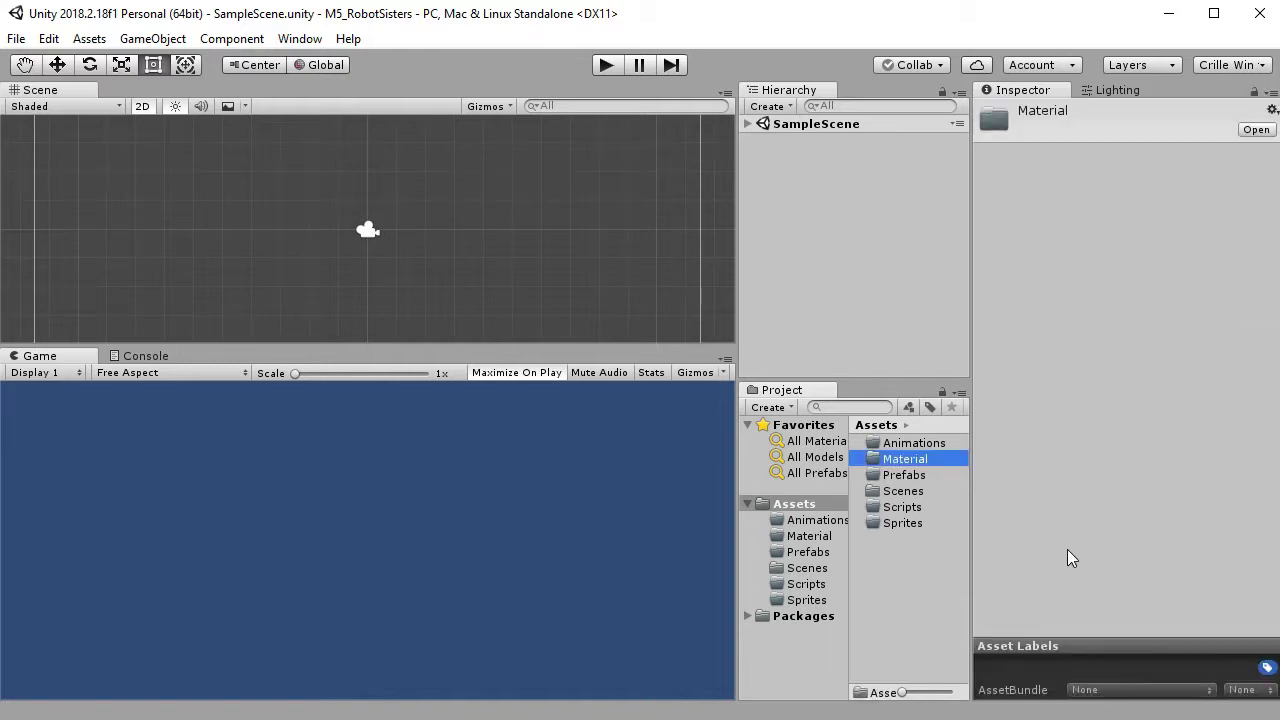
- Create a folder named Misc in the project's Assets folder and clear the selection
right_click(884, 559)
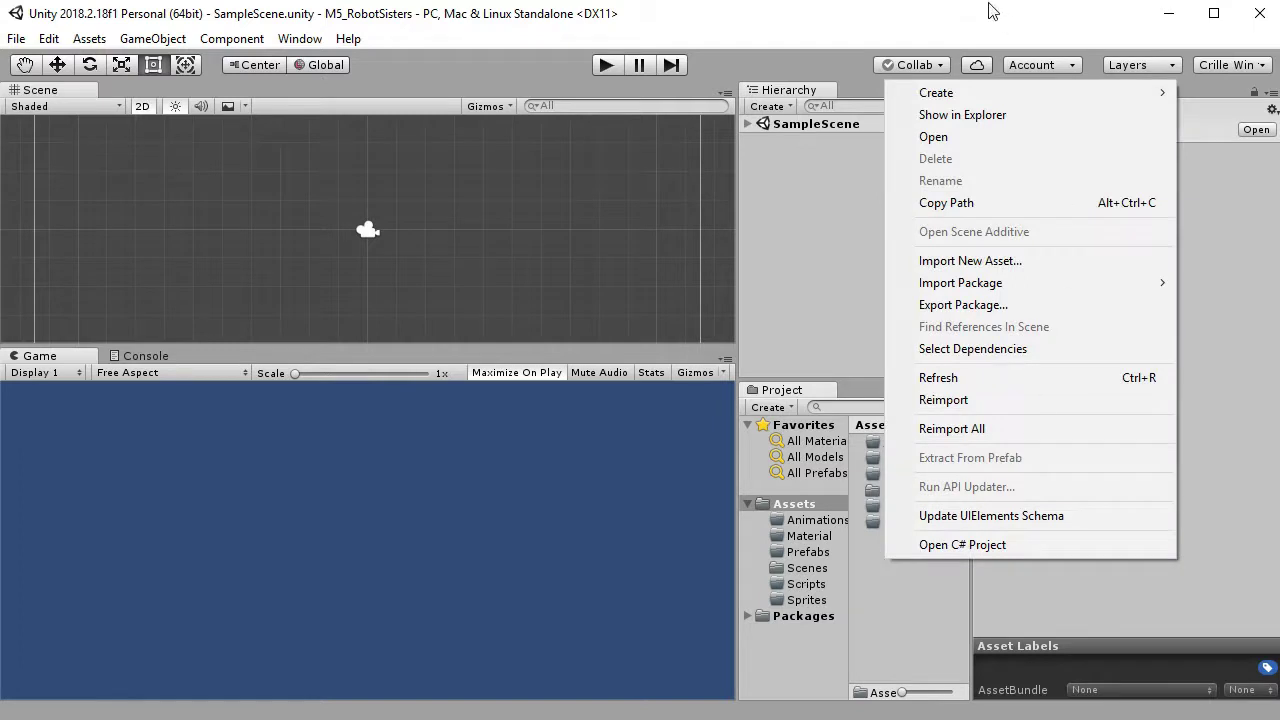
mouse_move(957, 93)
left_click(1266, 93)
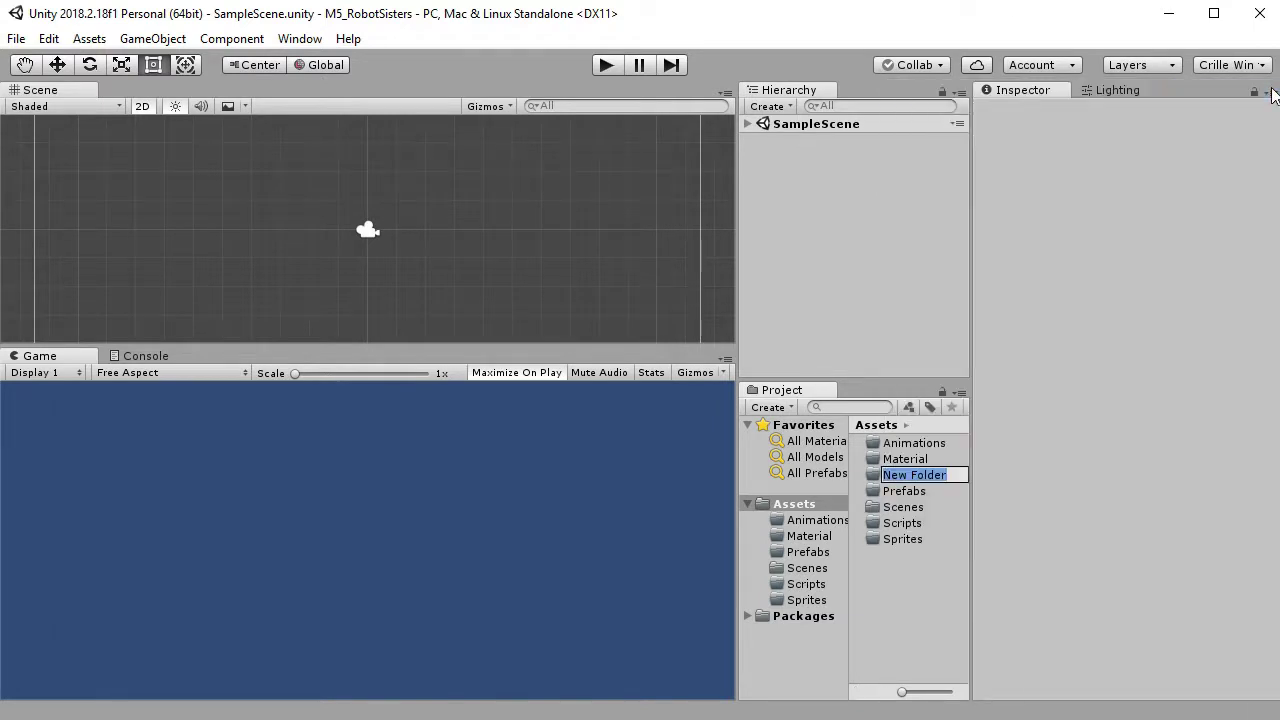
type("Misc")
key("Return")
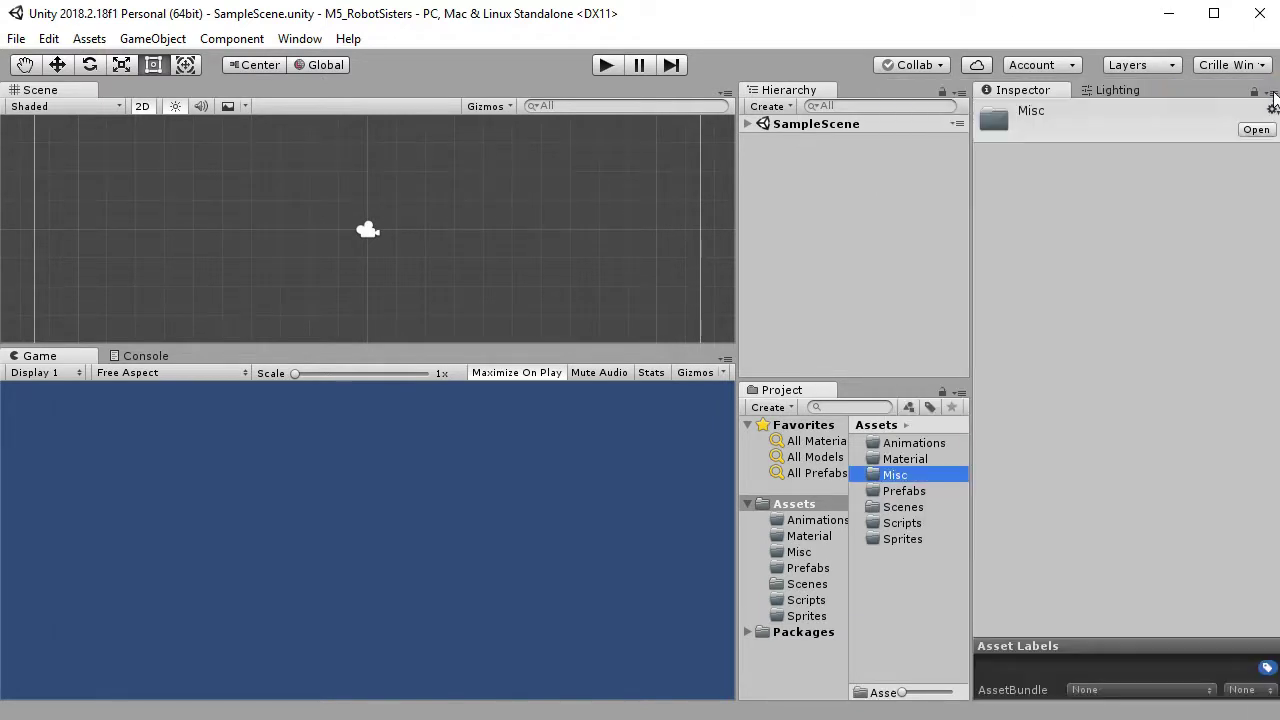
left_click(914, 578)
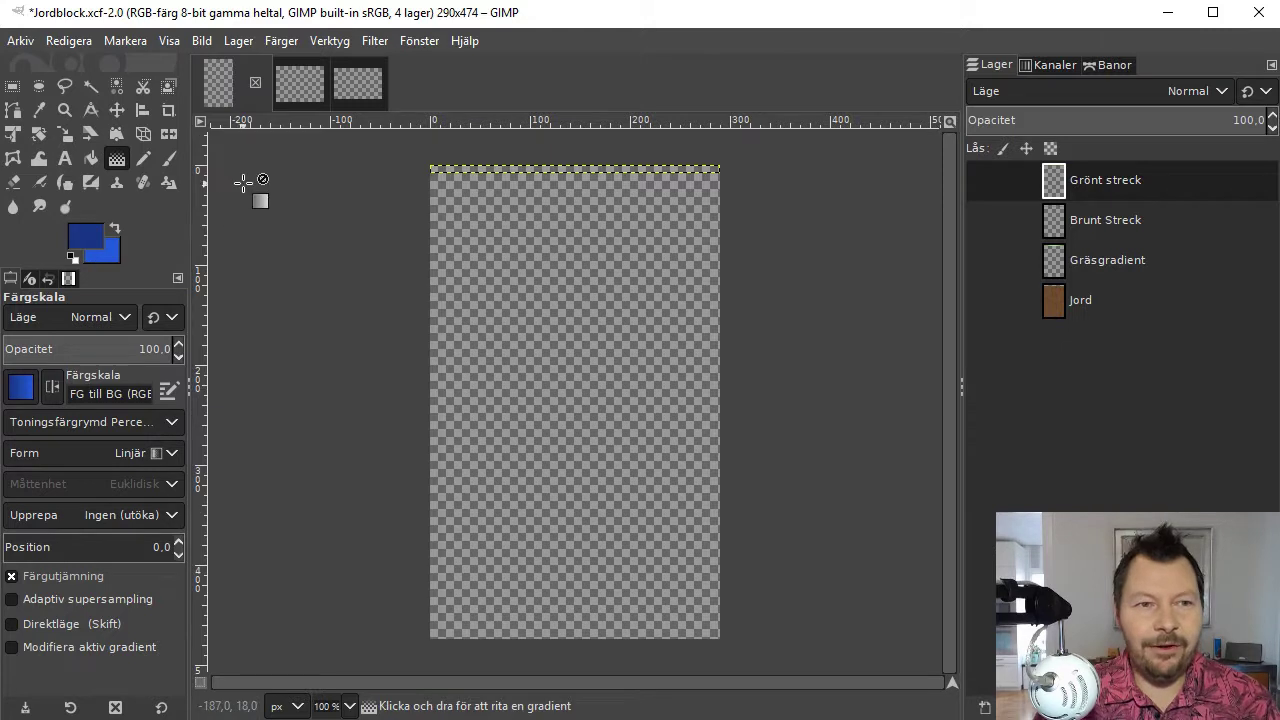
- Make the Jord, Gräsgradient and Brunt Streck layers of Jordblock.xcf visible one by one, from the bottom layer up
left_click(981, 301)
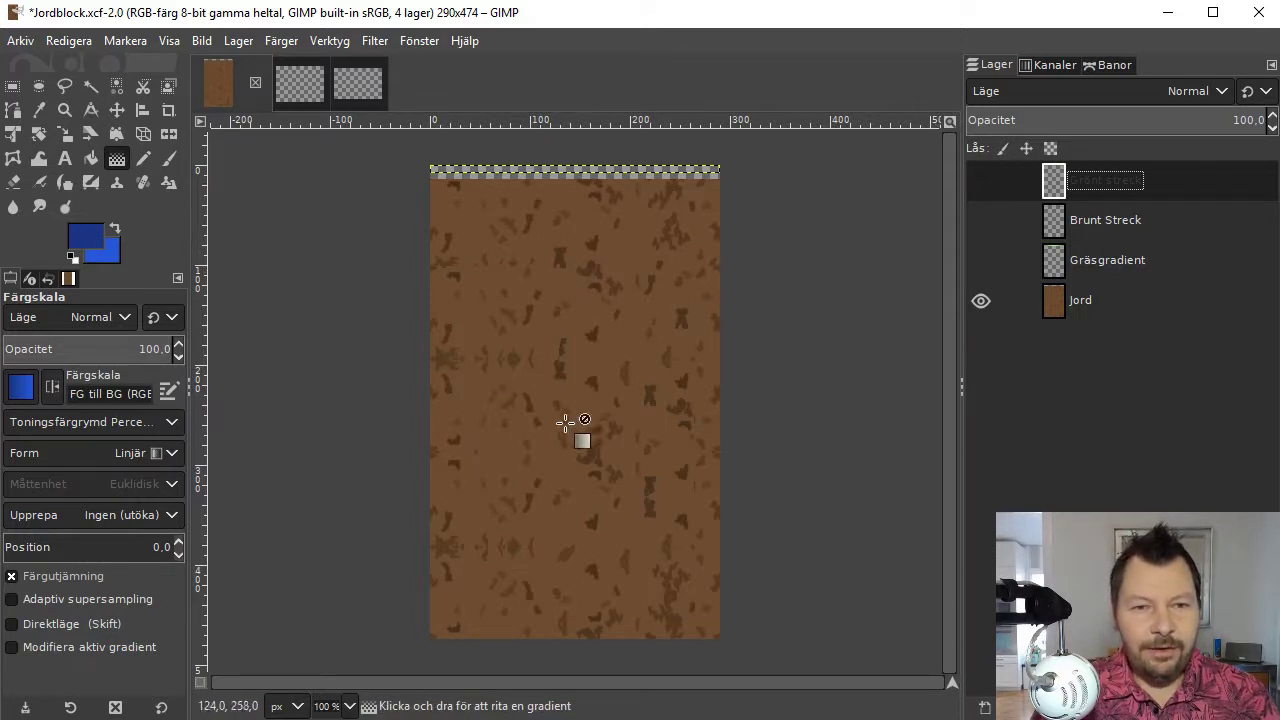
left_click(981, 260)
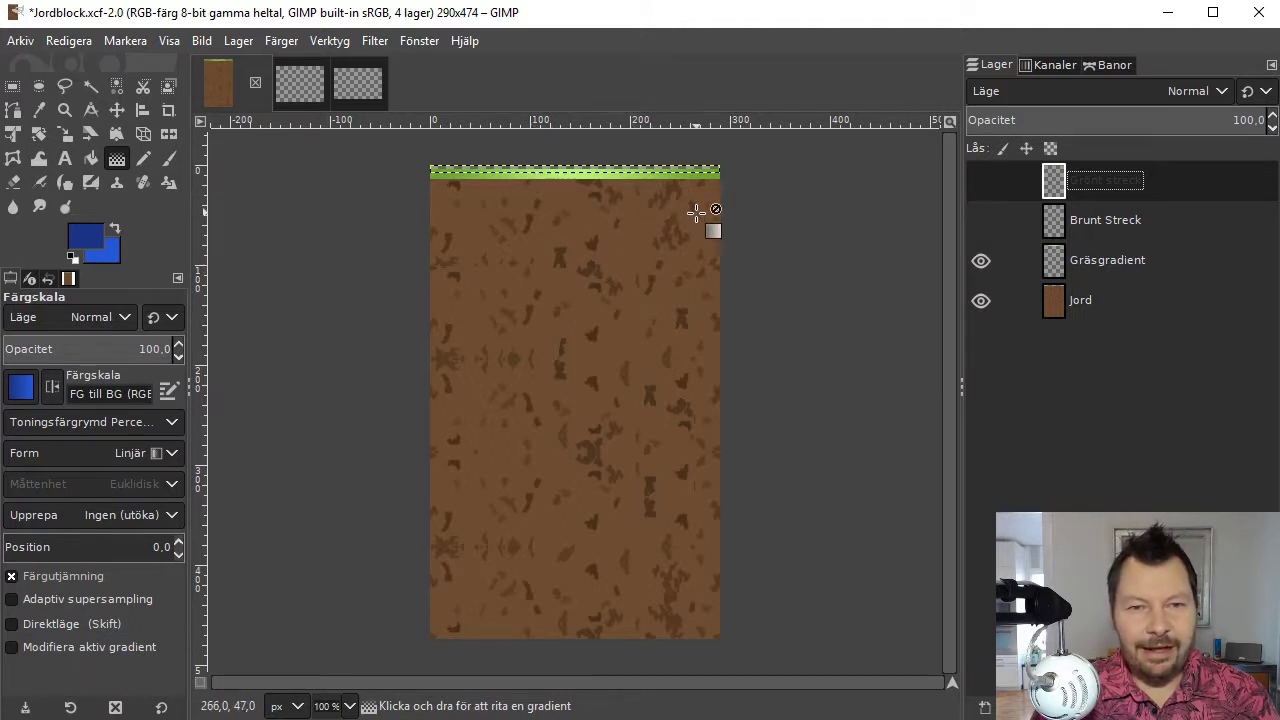
key("z")
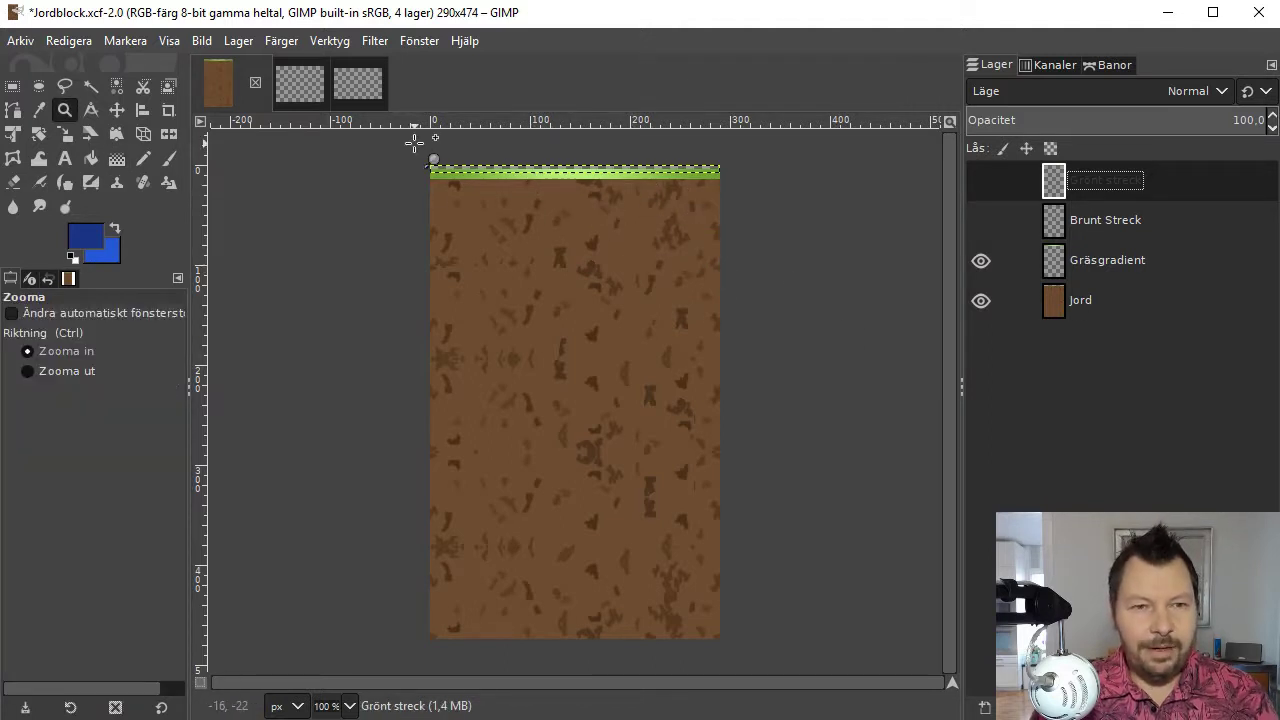
left_click_drag(417, 134, 726, 205)
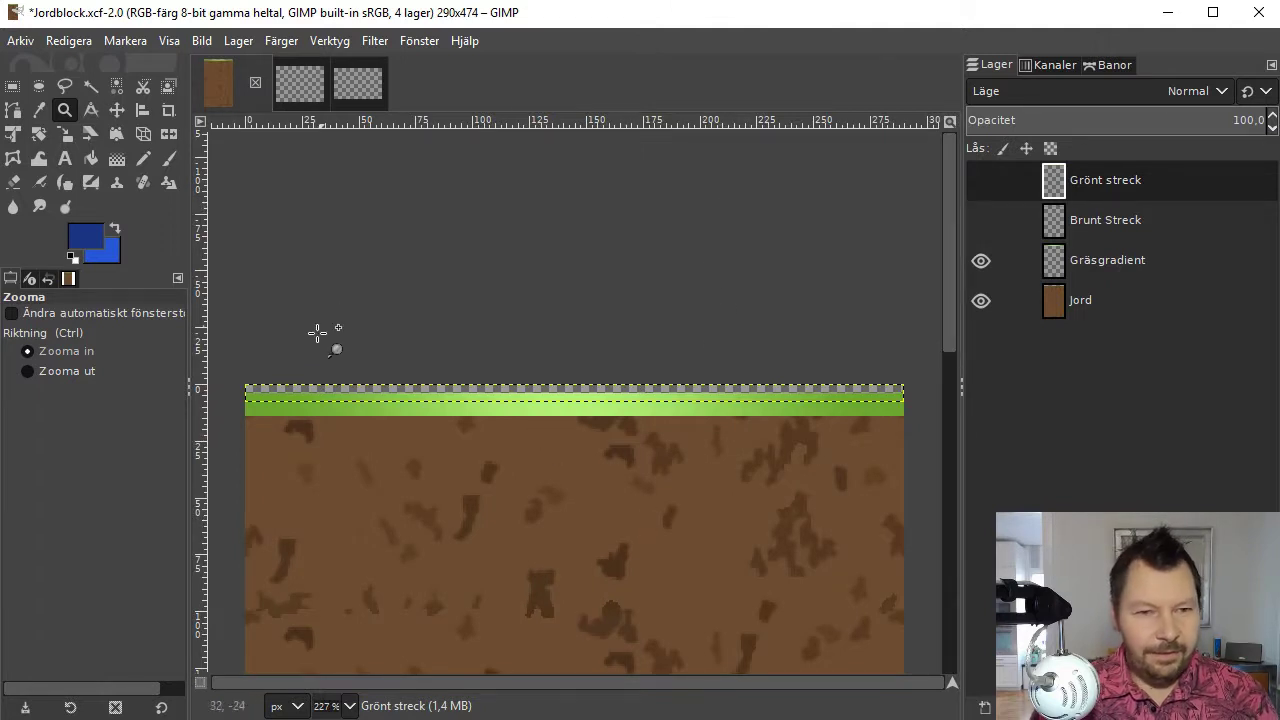
left_click_drag(293, 329, 918, 505)
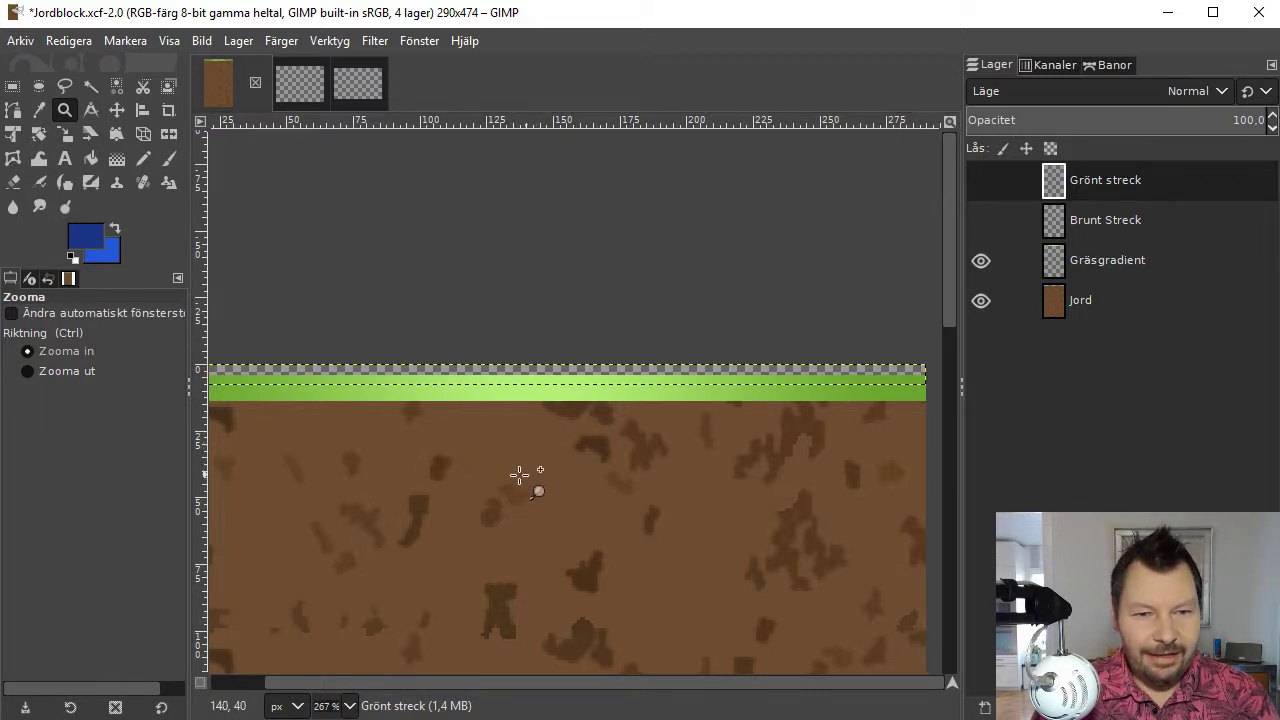
left_click_drag(449, 500, 597, 457)
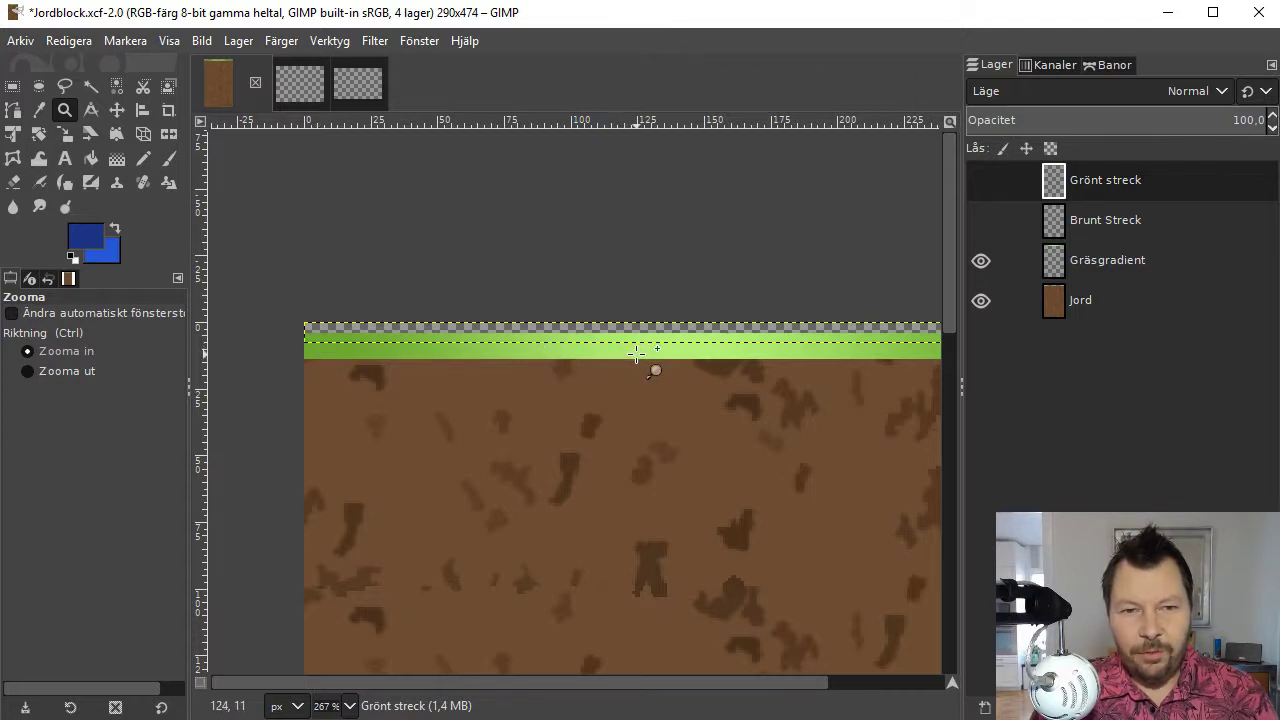
left_click_drag(788, 406, 511, 354)
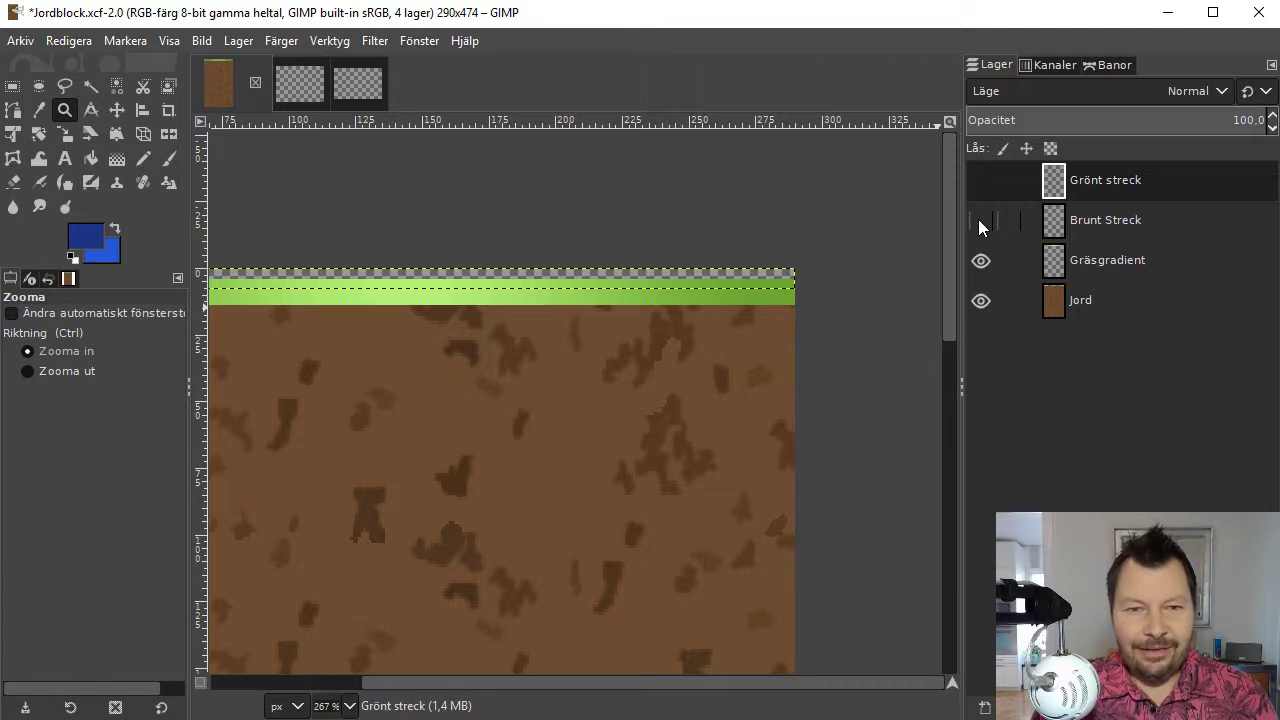
left_click_drag(294, 491, 475, 475)
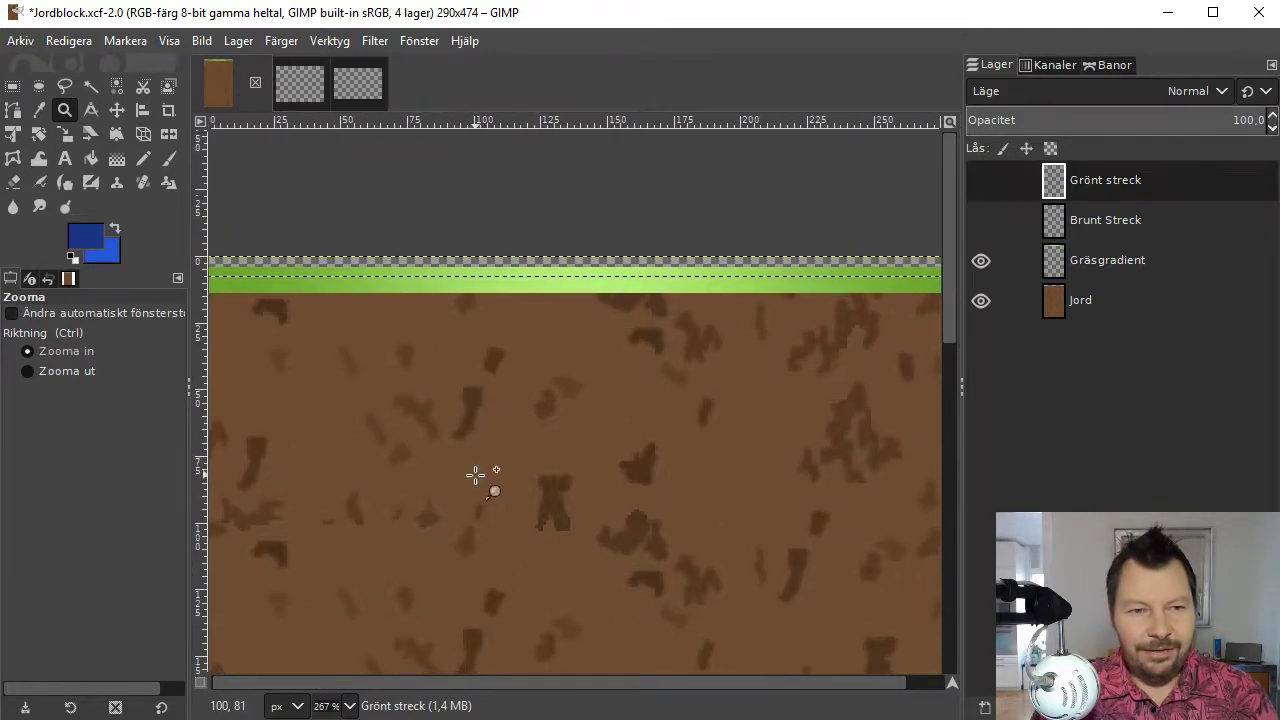
left_click(984, 221)
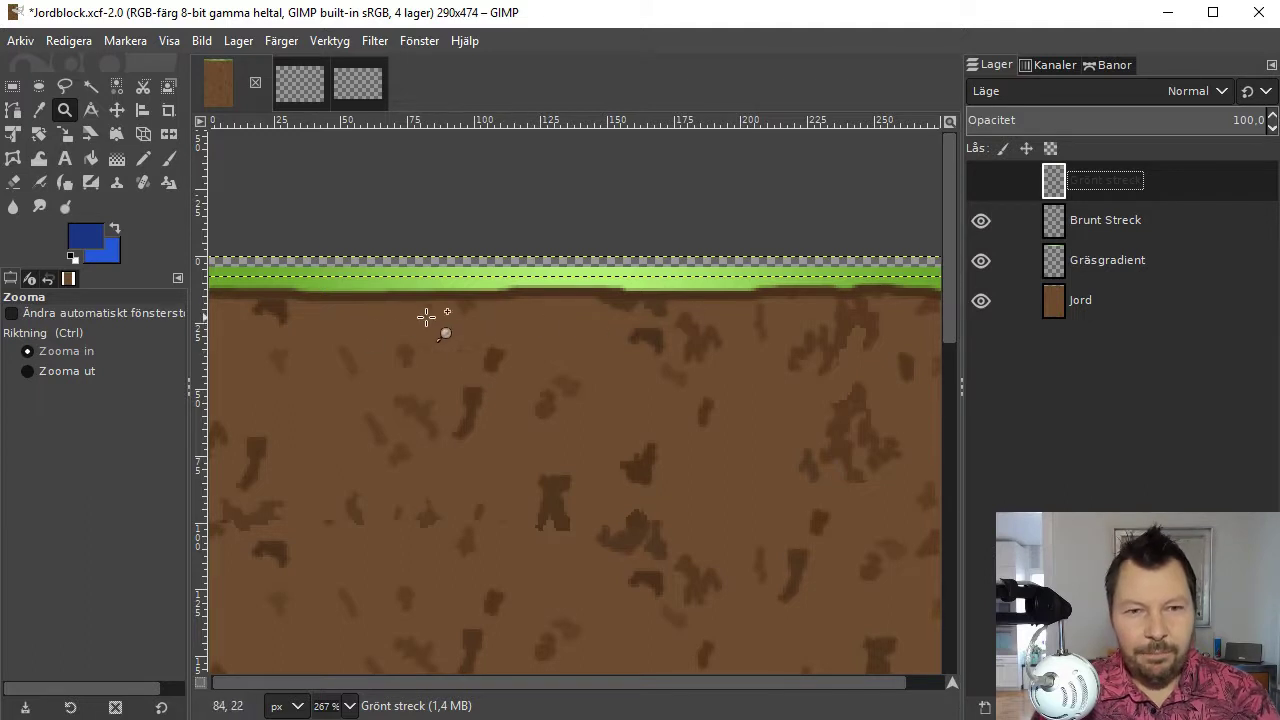
- Make the Grönt streck layer of Jordblock.xcf visible above the grass gradient
key("BackSpace")
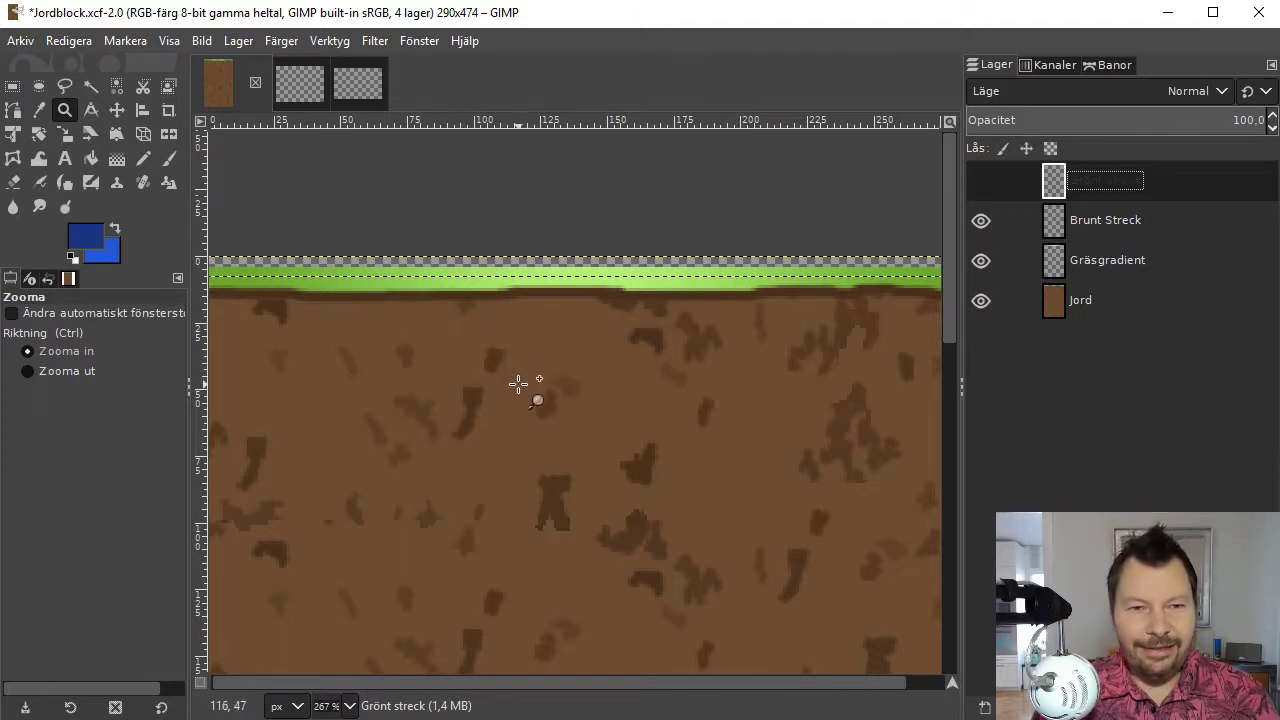
key("ctrl+z")
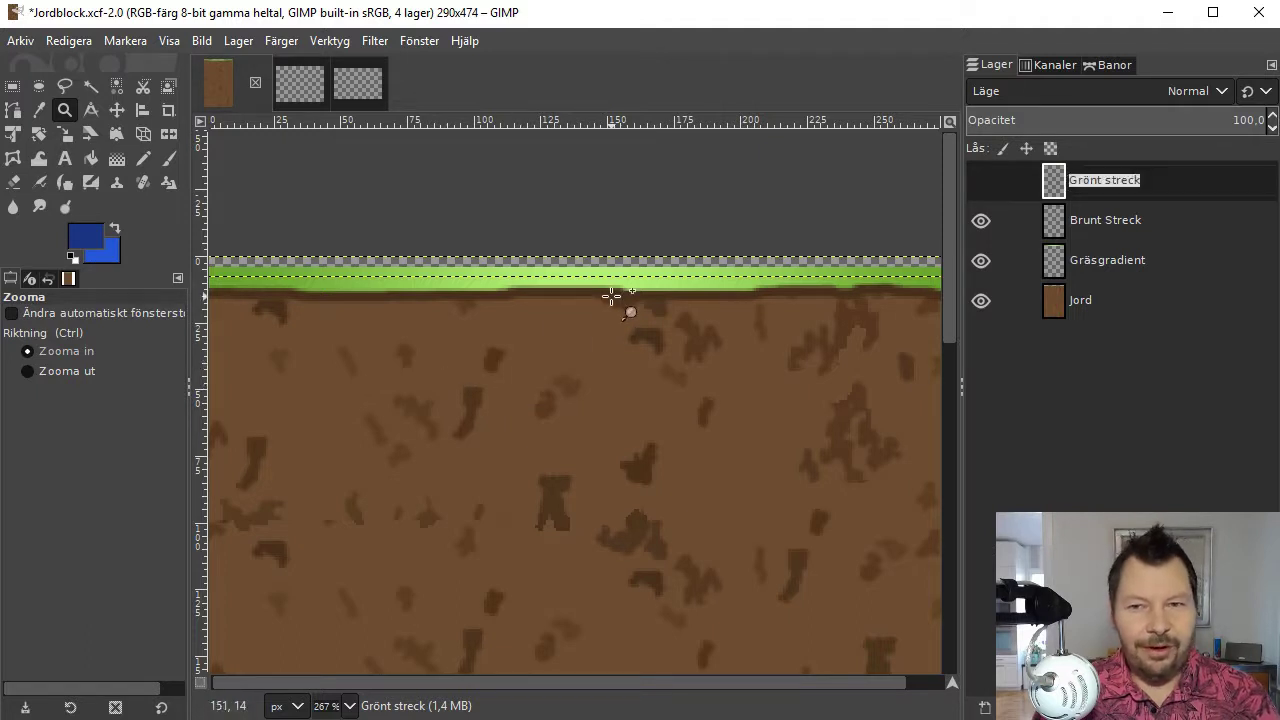
key("BackSpace")
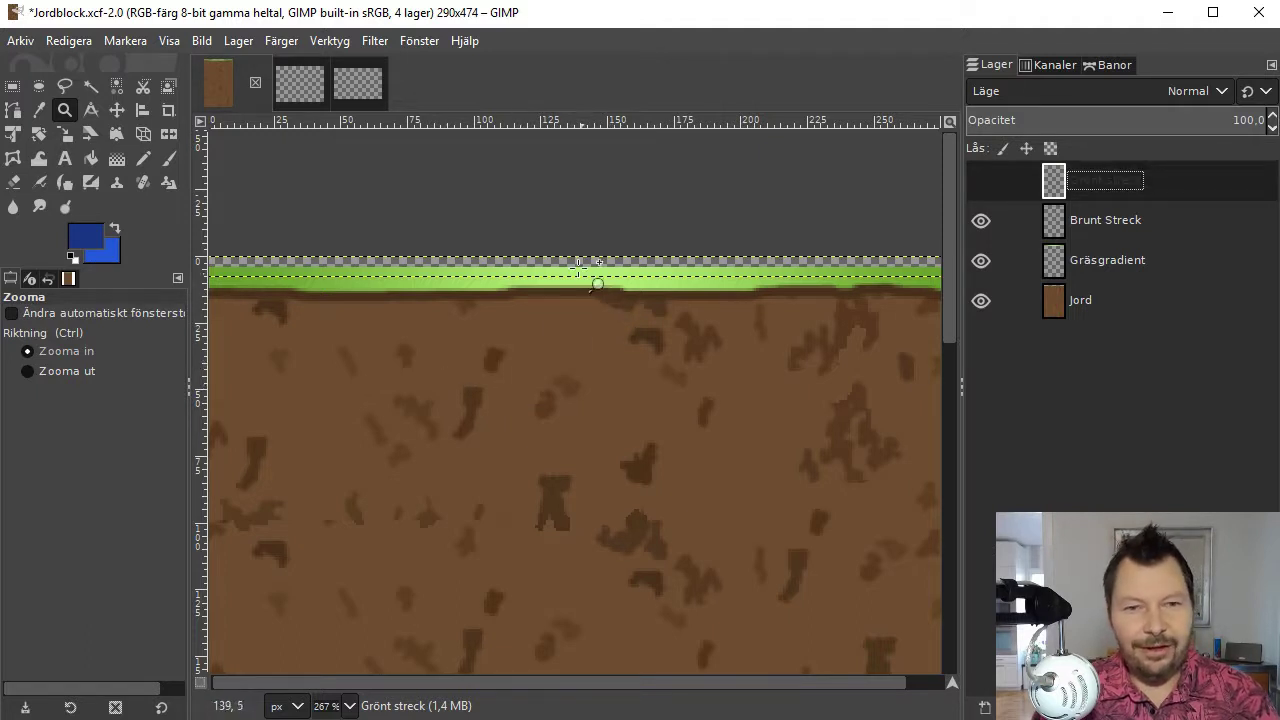
left_click(452, 411)
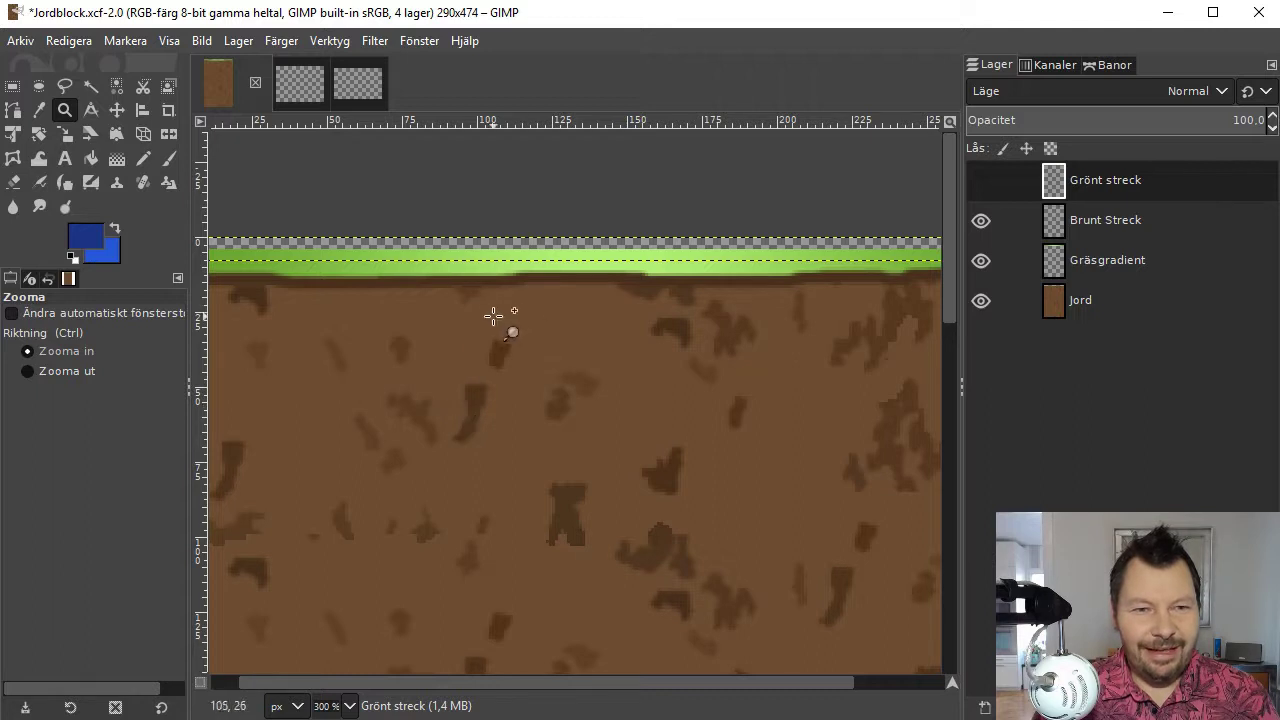
left_click_drag(380, 337, 300, 384)
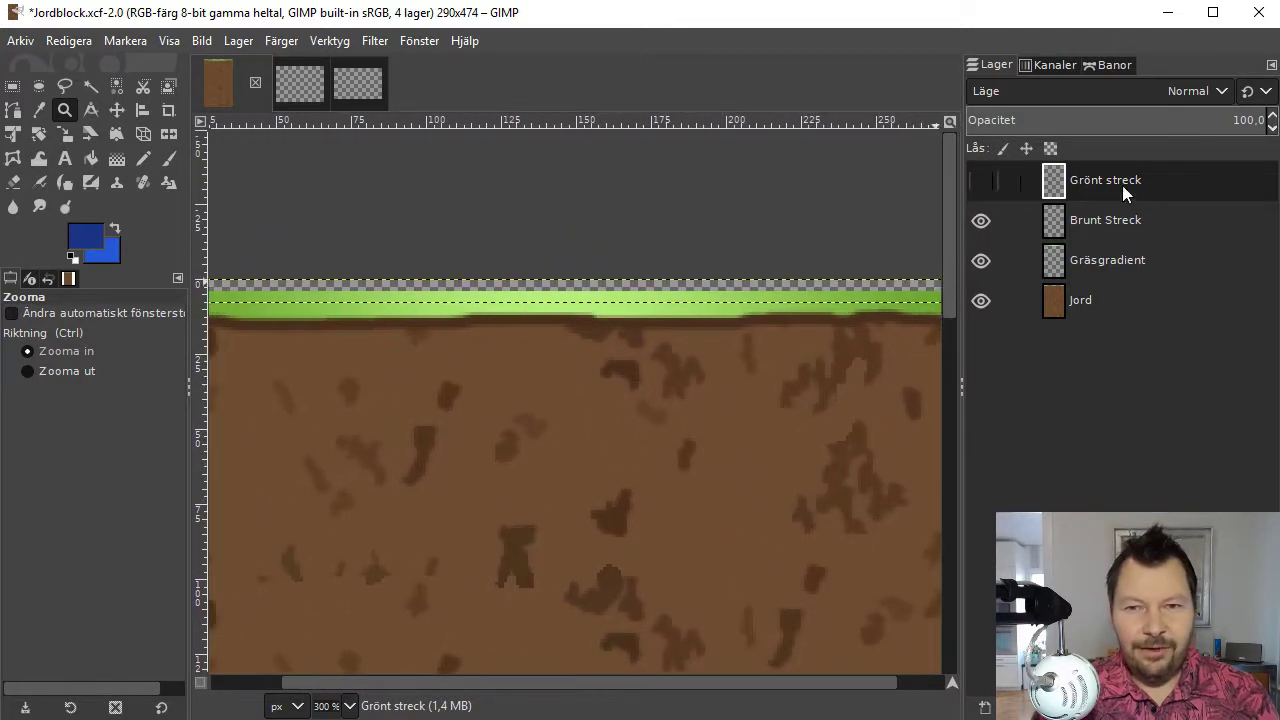
left_click(981, 184)
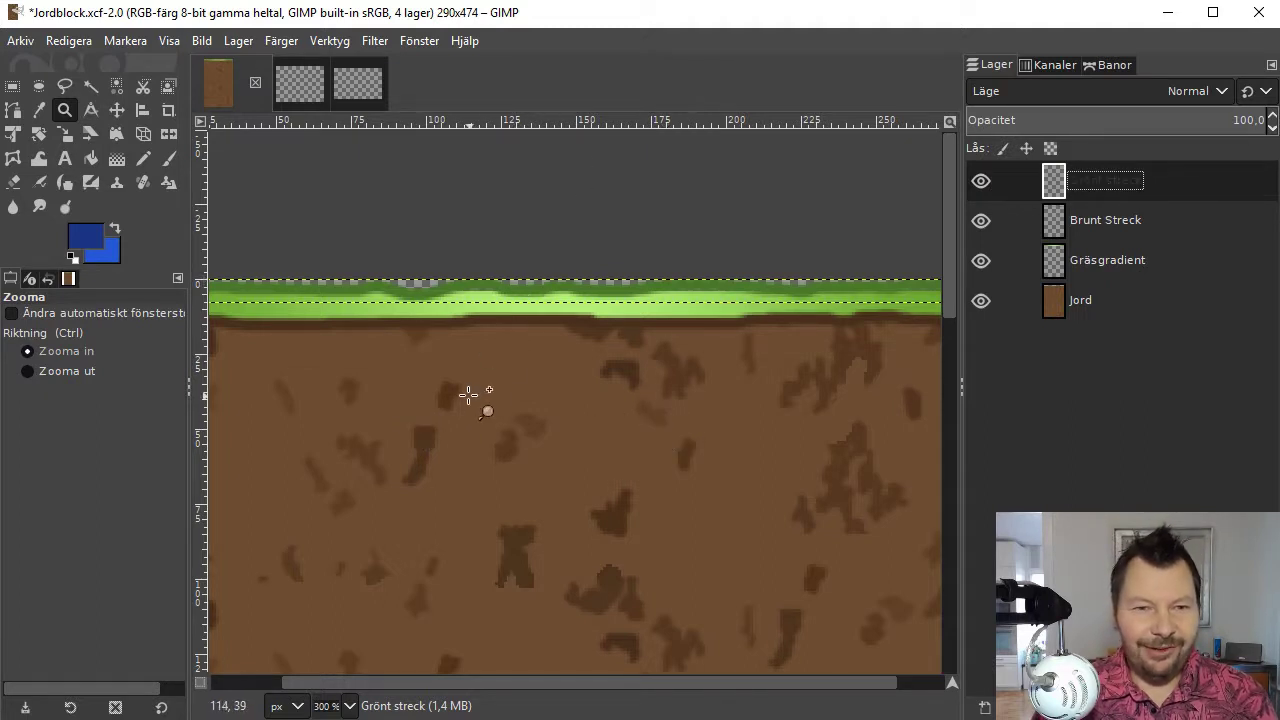
- Pick the dark green of the Grönt streck line as the foreground colour
left_click_drag(313, 220, 882, 410)
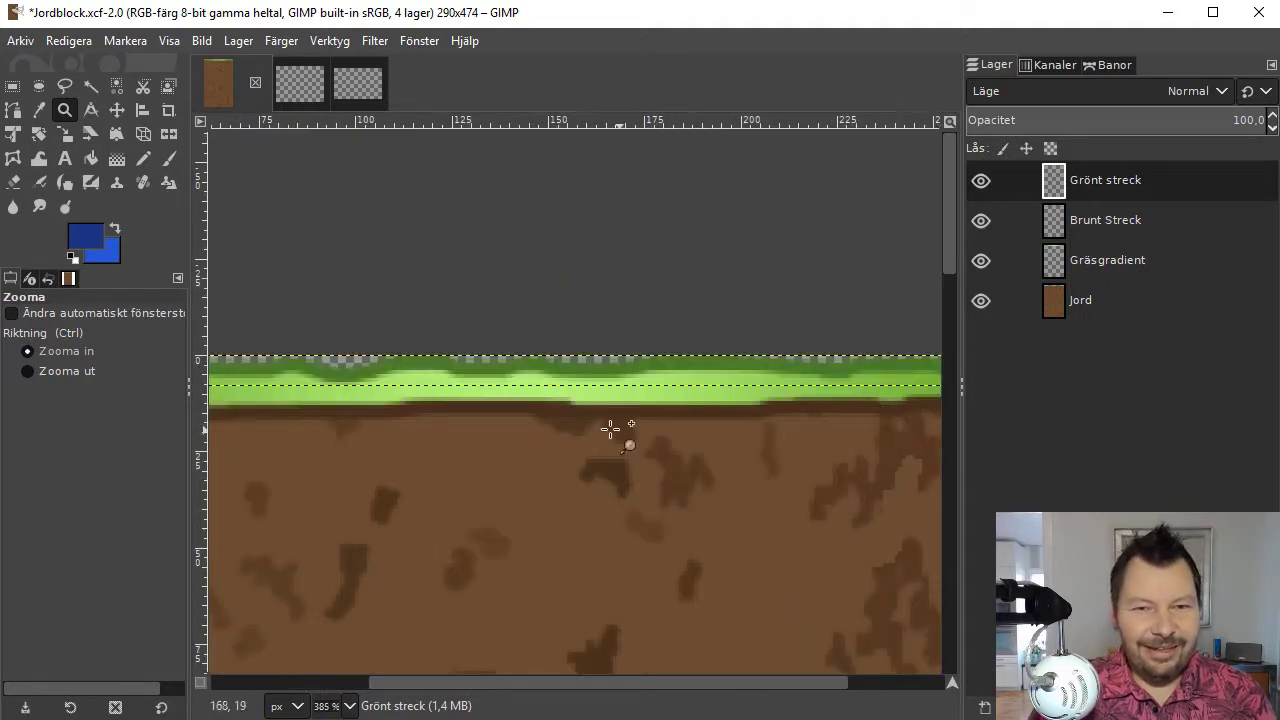
left_click_drag(420, 444, 708, 391)
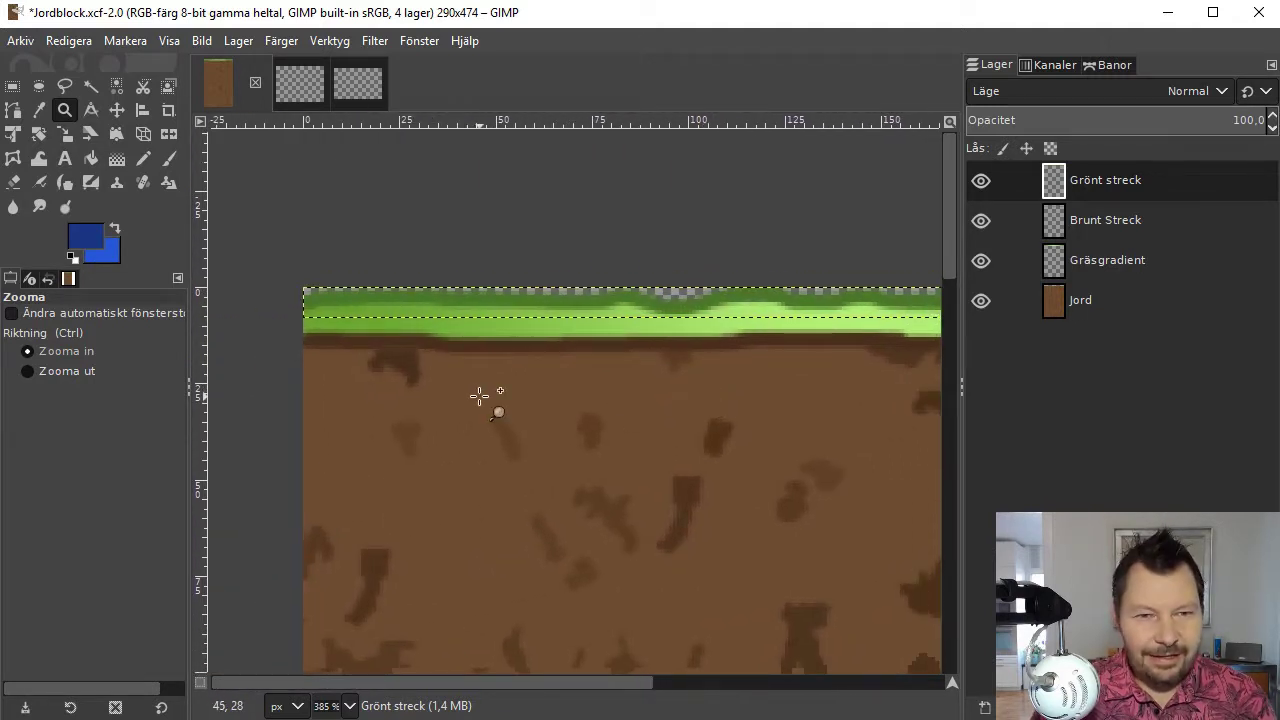
left_click(40, 111)
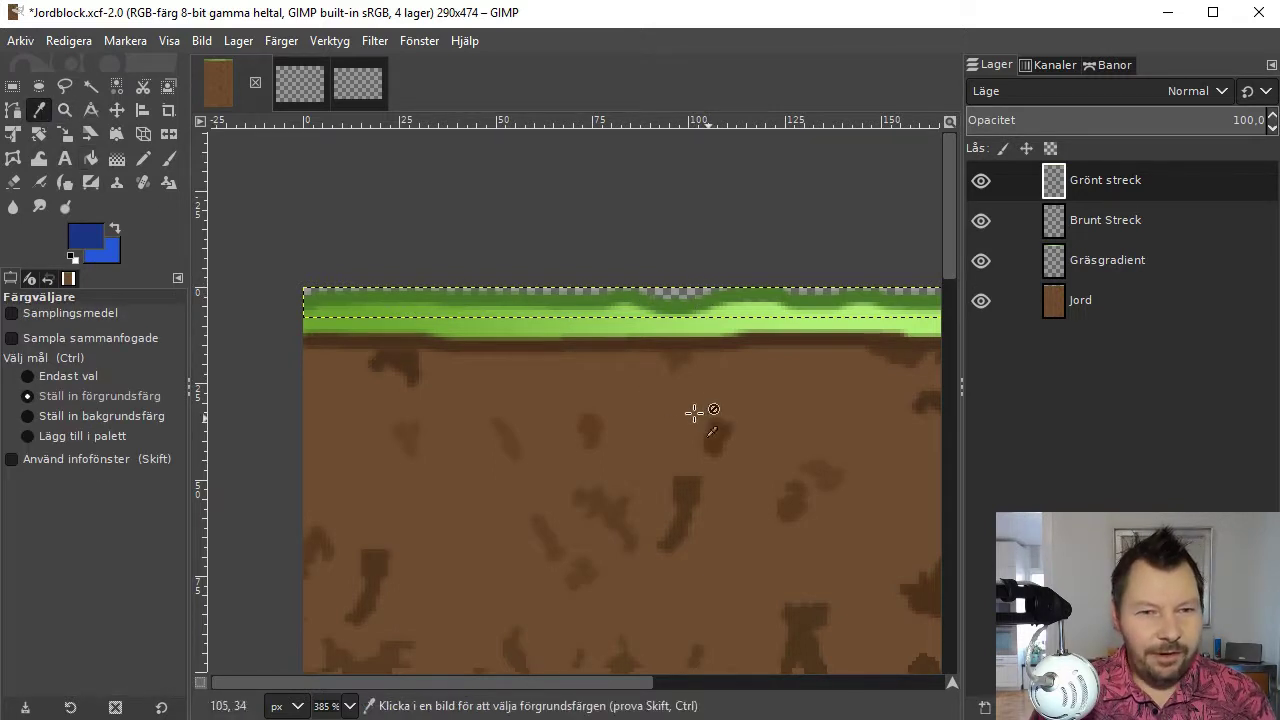
left_click(414, 298)
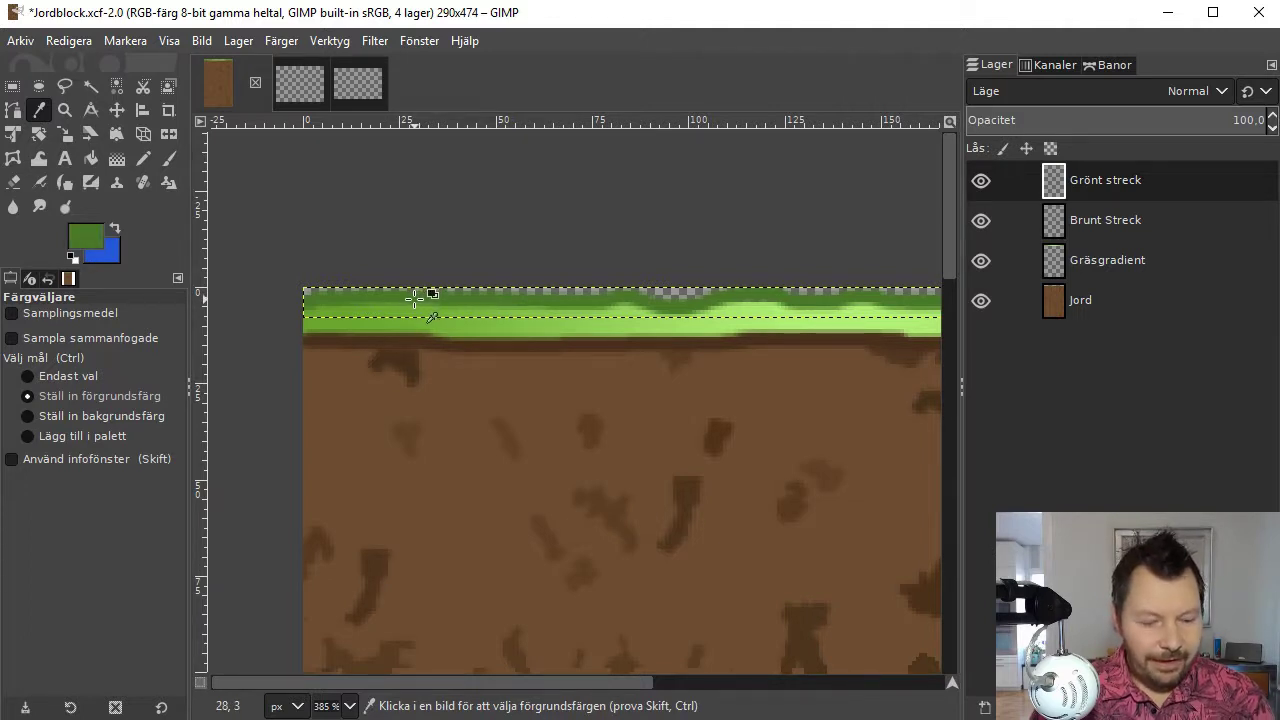
- Choose the Paintbrush for the grass edge and set its size to 4.63
key("z")
left_click_drag(221, 227, 610, 384)
left_click_drag(300, 252, 636, 581)
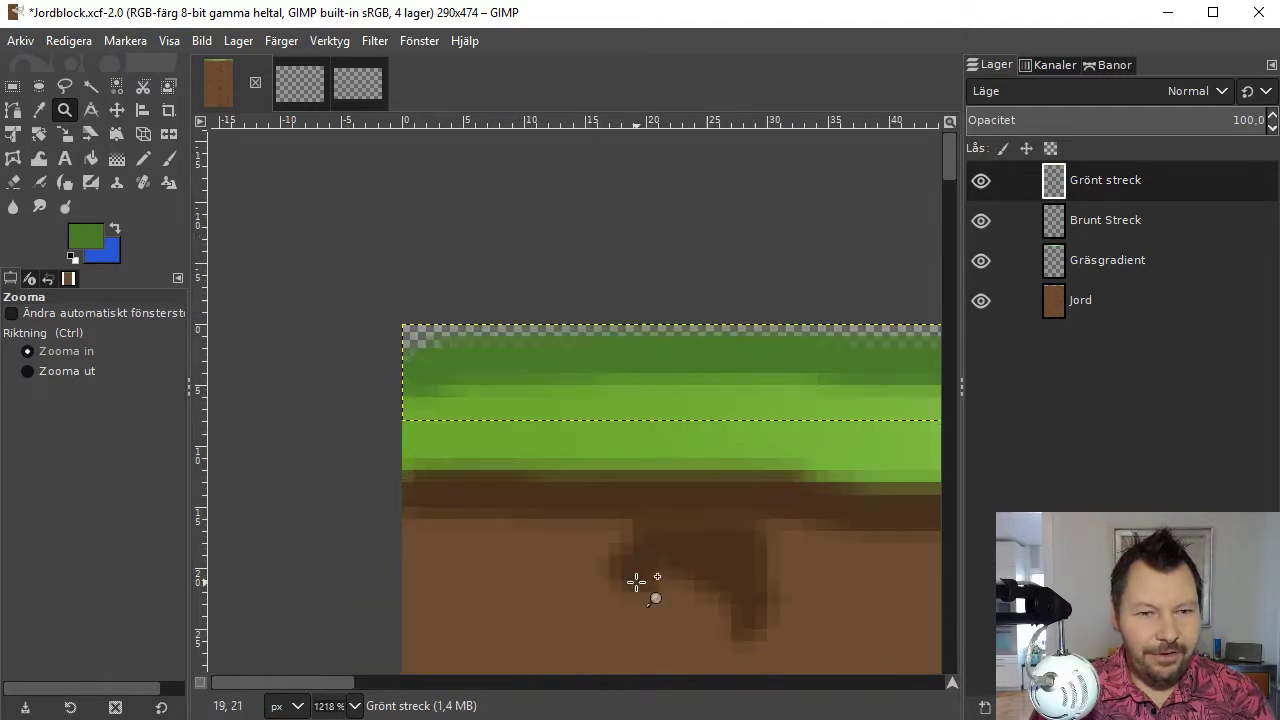
left_click_drag(703, 534, 536, 440)
left_click(46, 112)
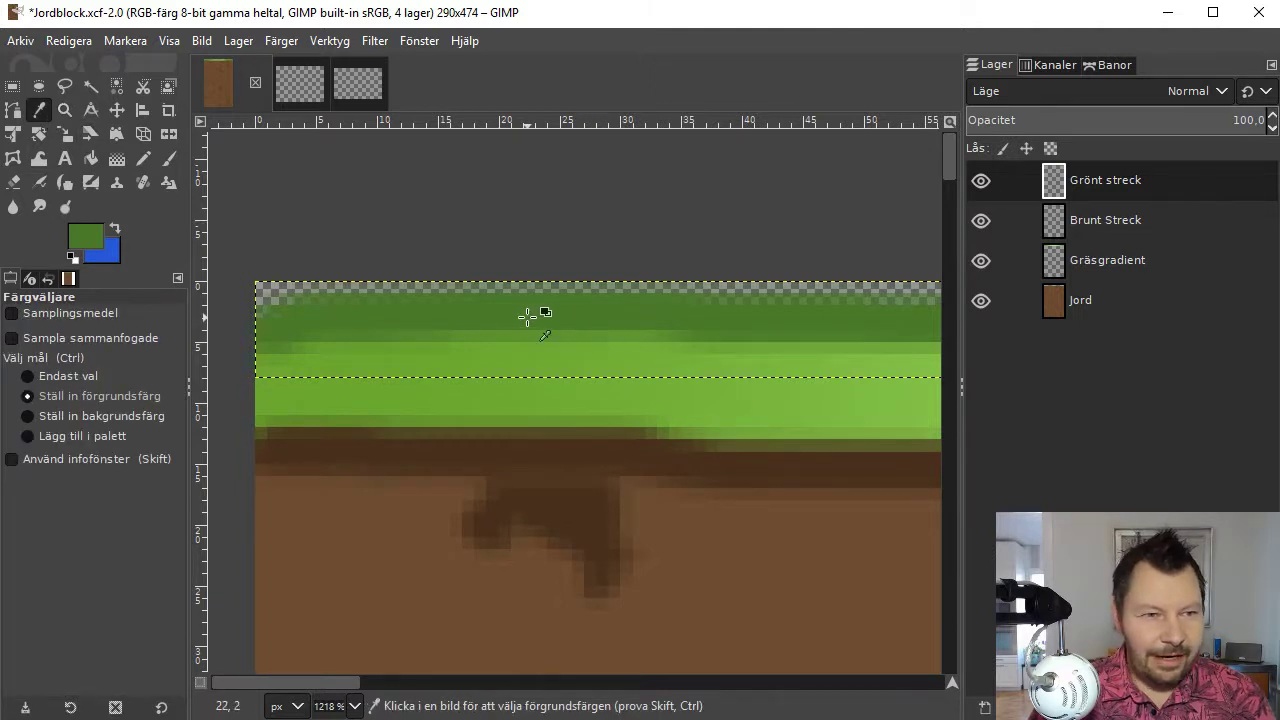
left_click(171, 159)
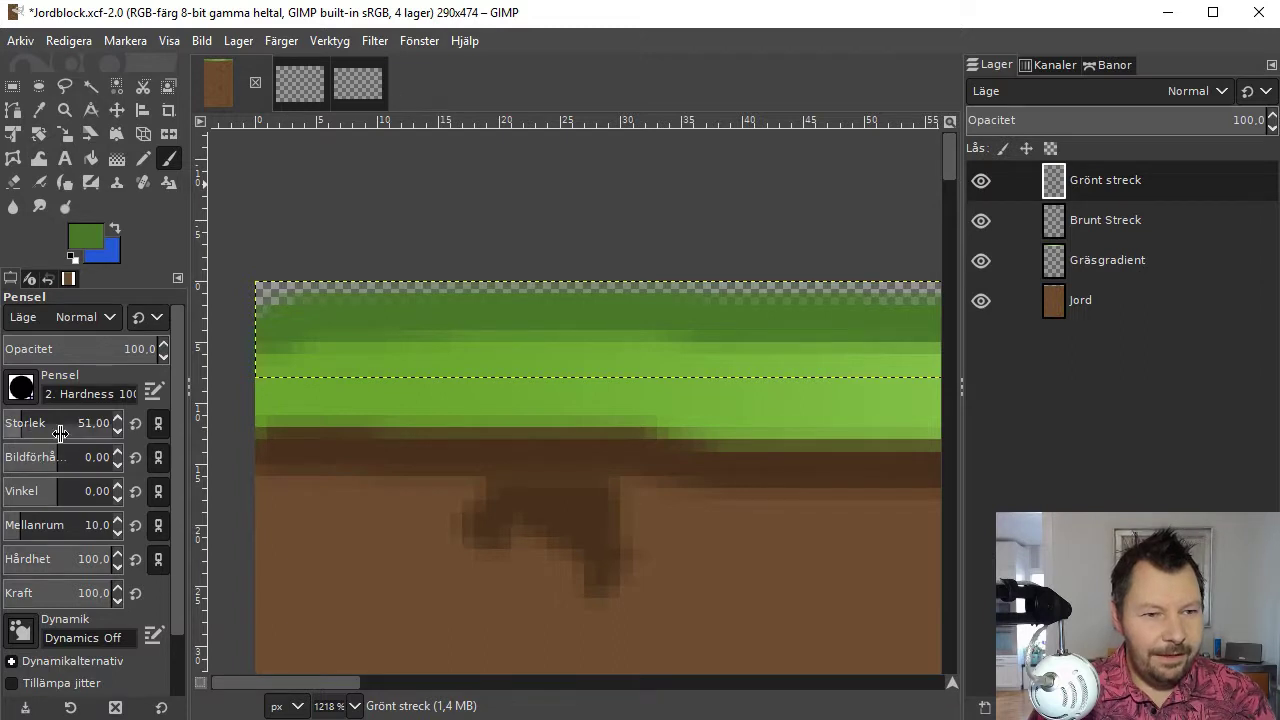
left_click_drag(57, 423, 3, 424)
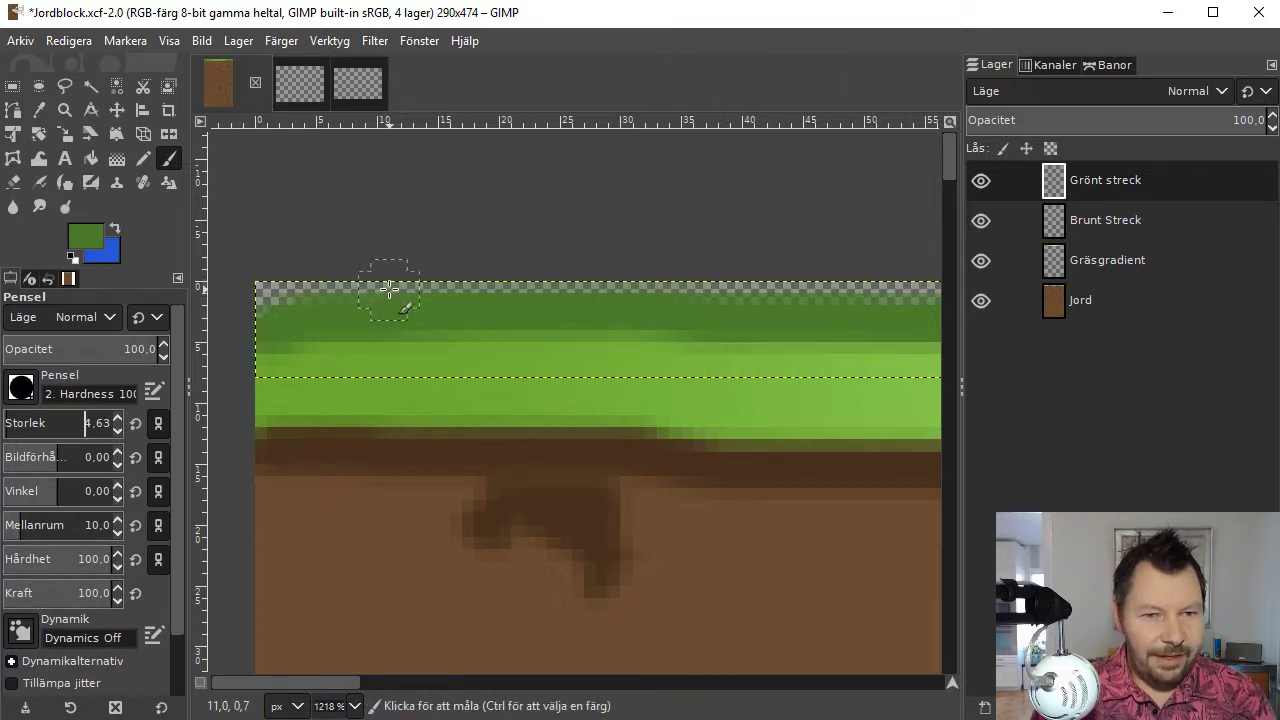
- Paint dark green over the transparent gaps along the whole upper edge of the grass on the Grönt streck layer
mouse_move(391, 294)
left_mouse_down()
mouse_move(238, 313)
mouse_move(411, 294)
mouse_move(733, 294)
mouse_move(266, 296)
mouse_move(895, 293)
left_mouse_up()
key("space")
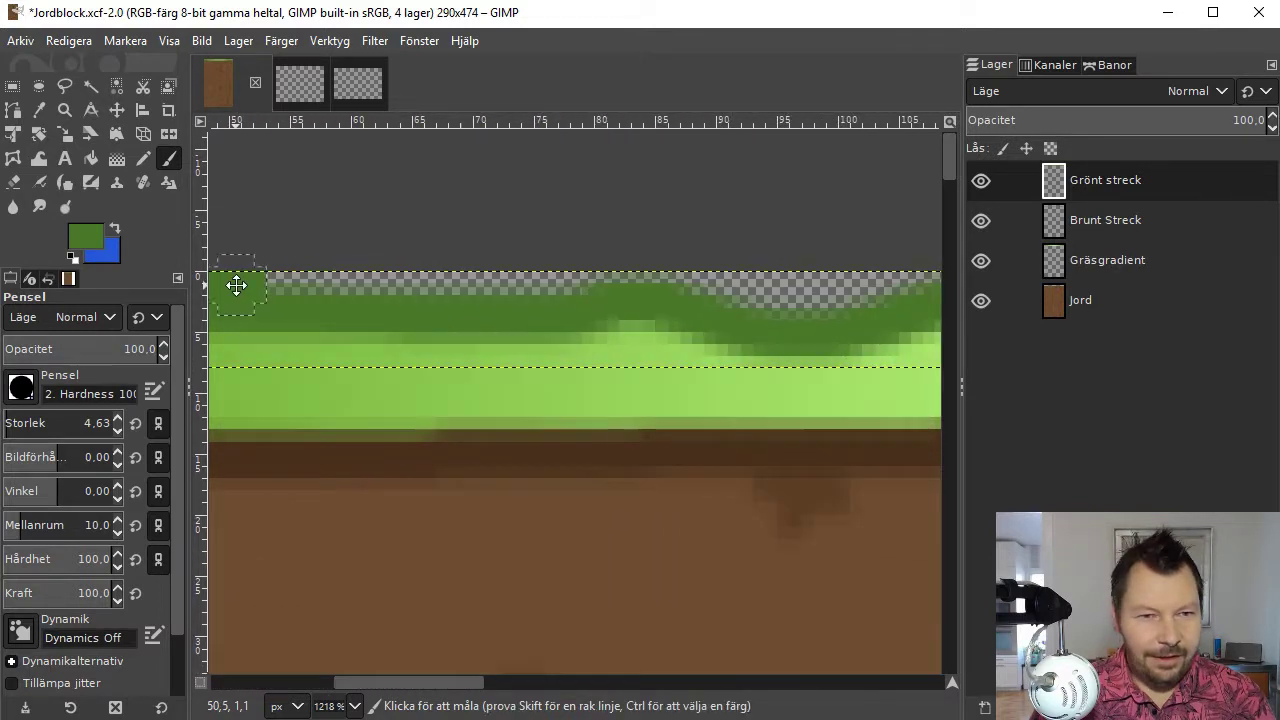
mouse_move(271, 286)
left_mouse_down()
mouse_move(622, 271)
mouse_move(814, 286)
mouse_move(686, 306)
mouse_move(327, 280)
mouse_move(829, 277)
mouse_move(688, 263)
left_mouse_up()
key("space")
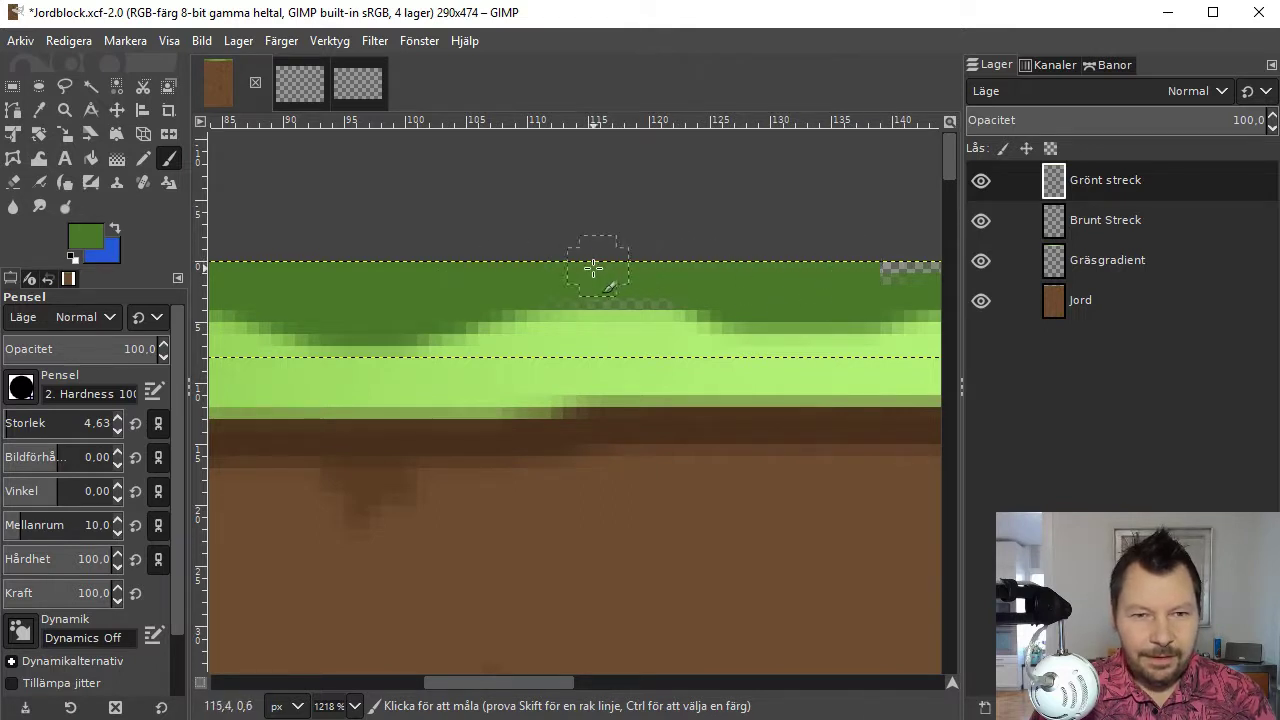
key("space")
mouse_move(594, 271)
left_mouse_down()
mouse_move(694, 283)
mouse_move(209, 297)
left_mouse_up()
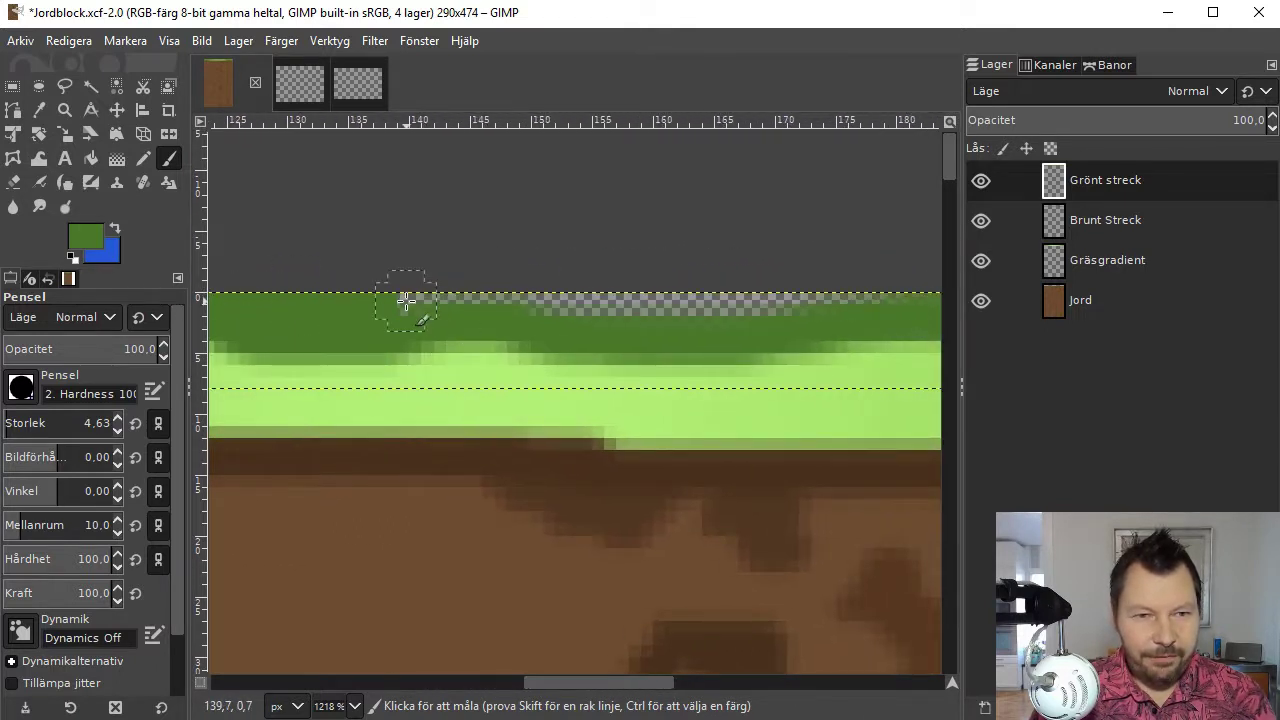
mouse_move(409, 294)
left_mouse_down()
mouse_move(657, 282)
mouse_move(791, 300)
mouse_move(639, 308)
mouse_move(503, 292)
mouse_move(688, 295)
mouse_move(558, 322)
mouse_move(862, 301)
mouse_move(280, 300)
left_mouse_up()
key("space")
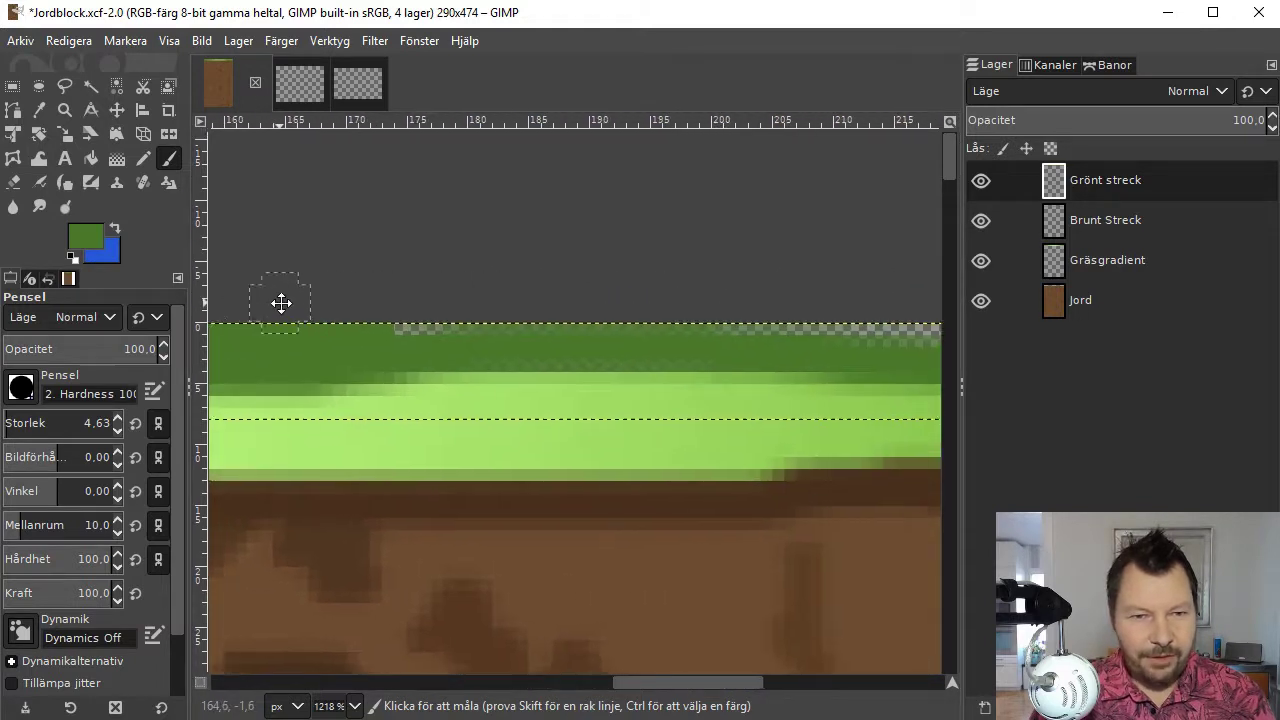
mouse_move(386, 343)
left_mouse_down()
mouse_move(491, 316)
mouse_move(908, 334)
mouse_move(729, 334)
left_mouse_up()
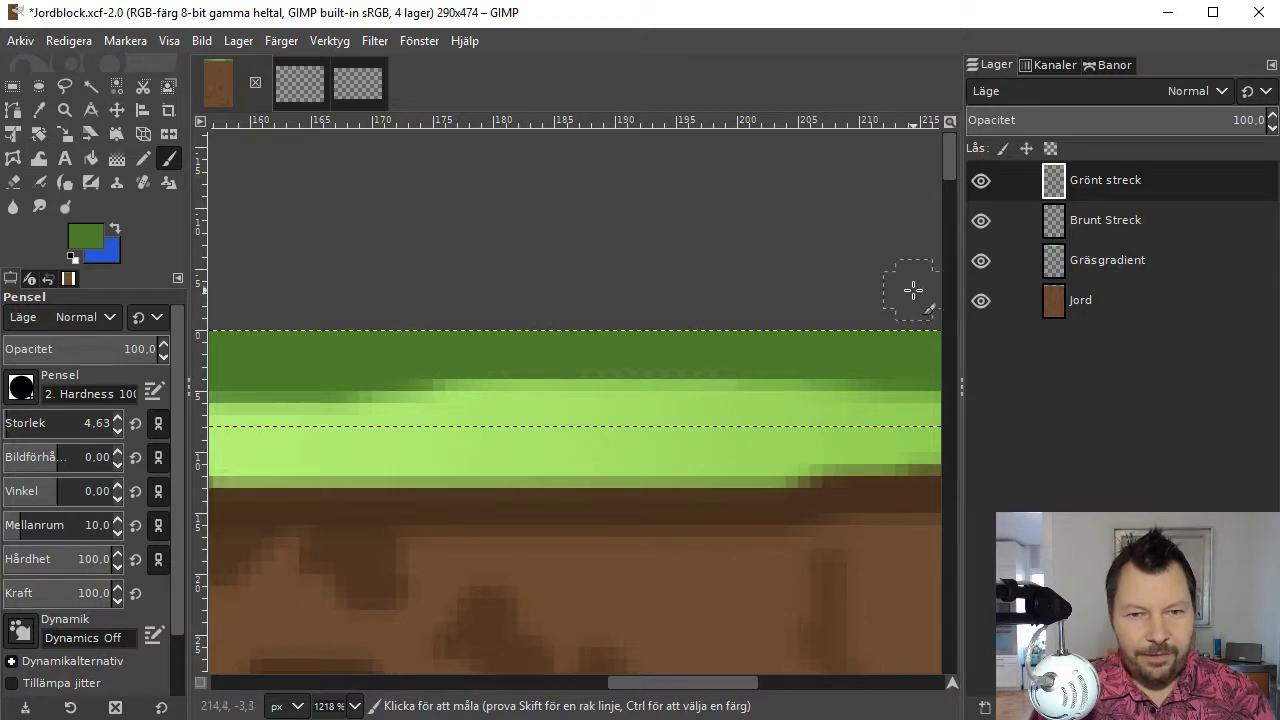
key("space")
left_click_drag(914, 286, 286, 283)
mouse_move(336, 328)
left_mouse_down()
mouse_move(895, 327)
mouse_move(362, 294)
mouse_move(402, 330)
mouse_move(405, 299)
mouse_move(700, 295)
left_mouse_up()
key("space")
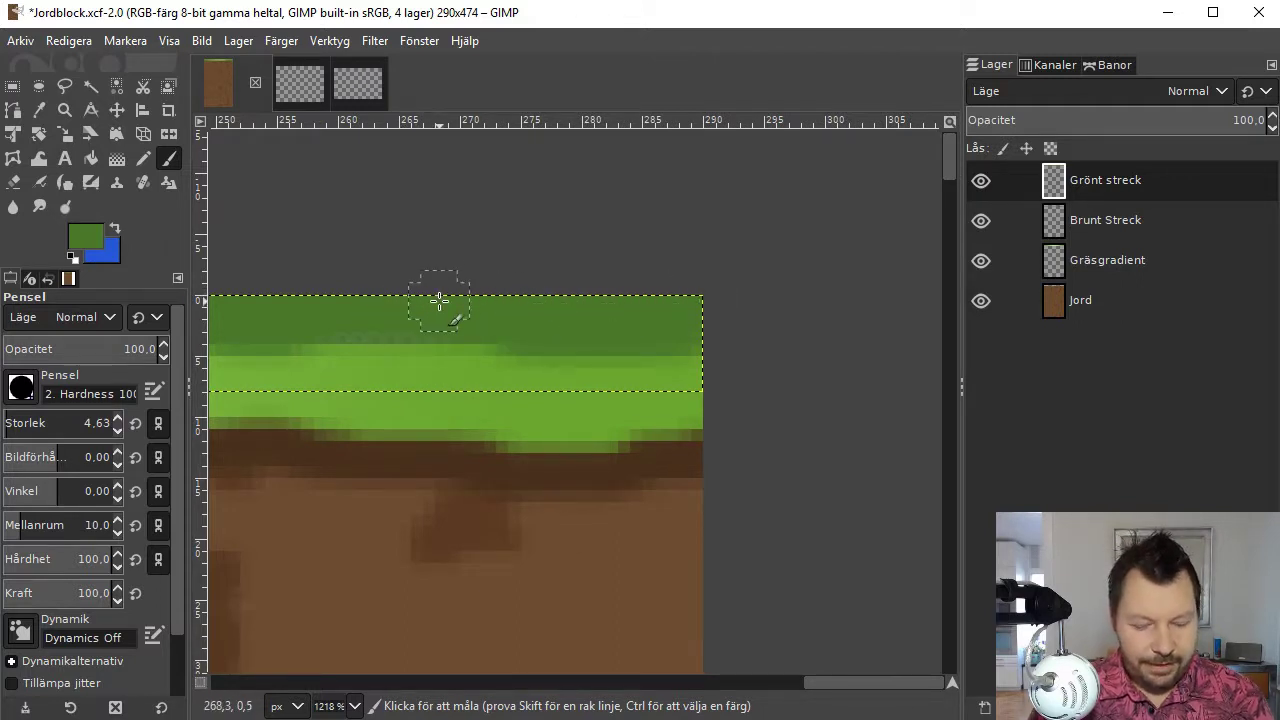
- Examine the whole earth block and then its soil texture and grass edge up close
key("shift+ctrl+j")
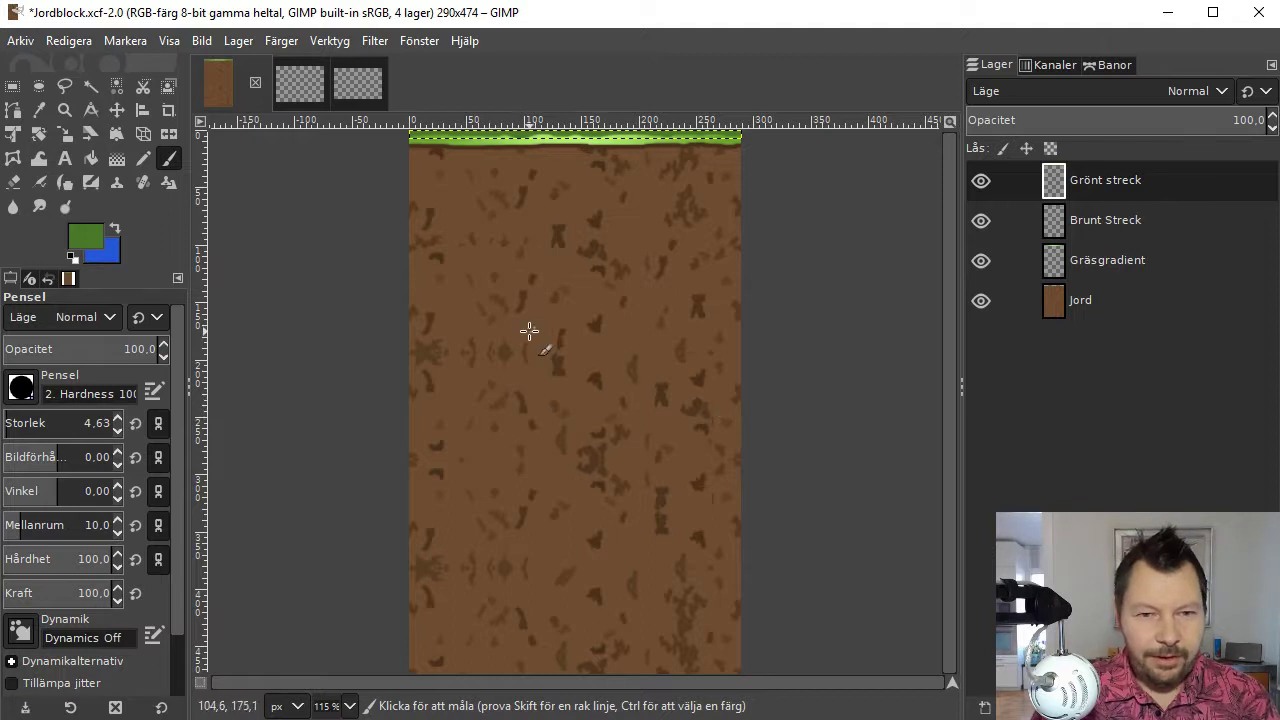
key("z")
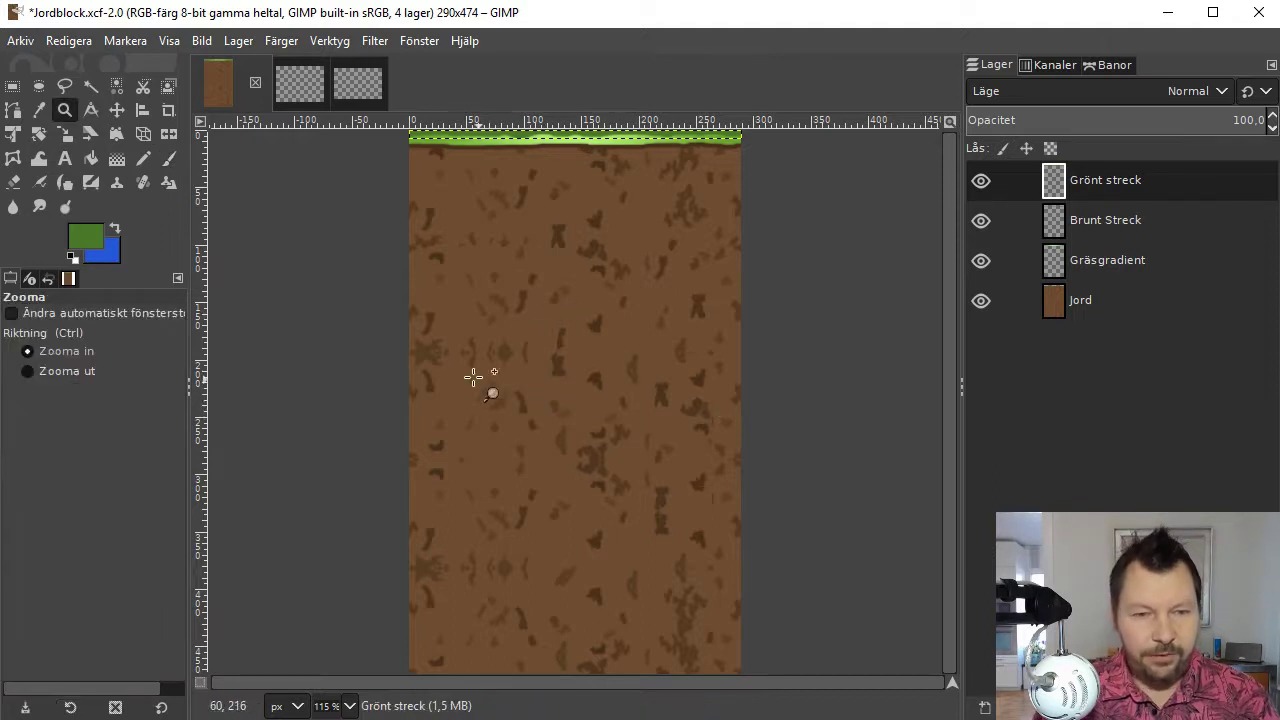
left_click_drag(437, 276, 866, 530)
scroll(549, 477, "left", 3)
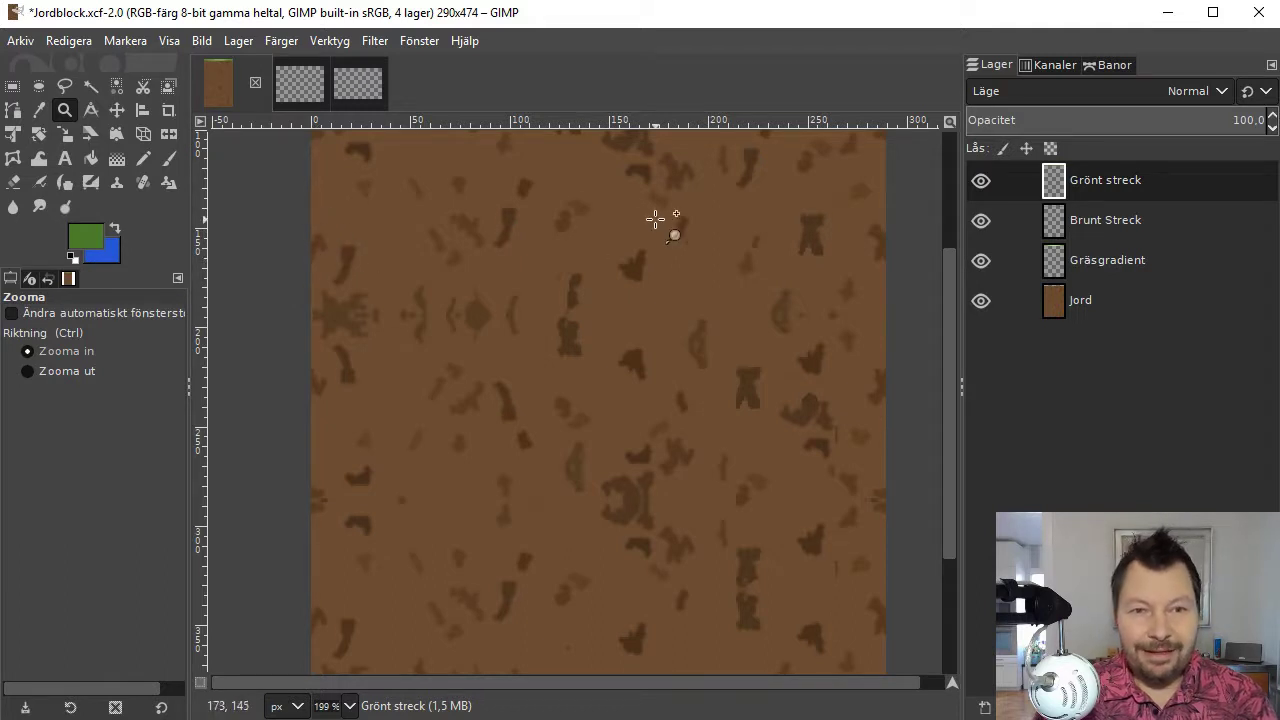
left_click_drag(657, 217, 664, 473)
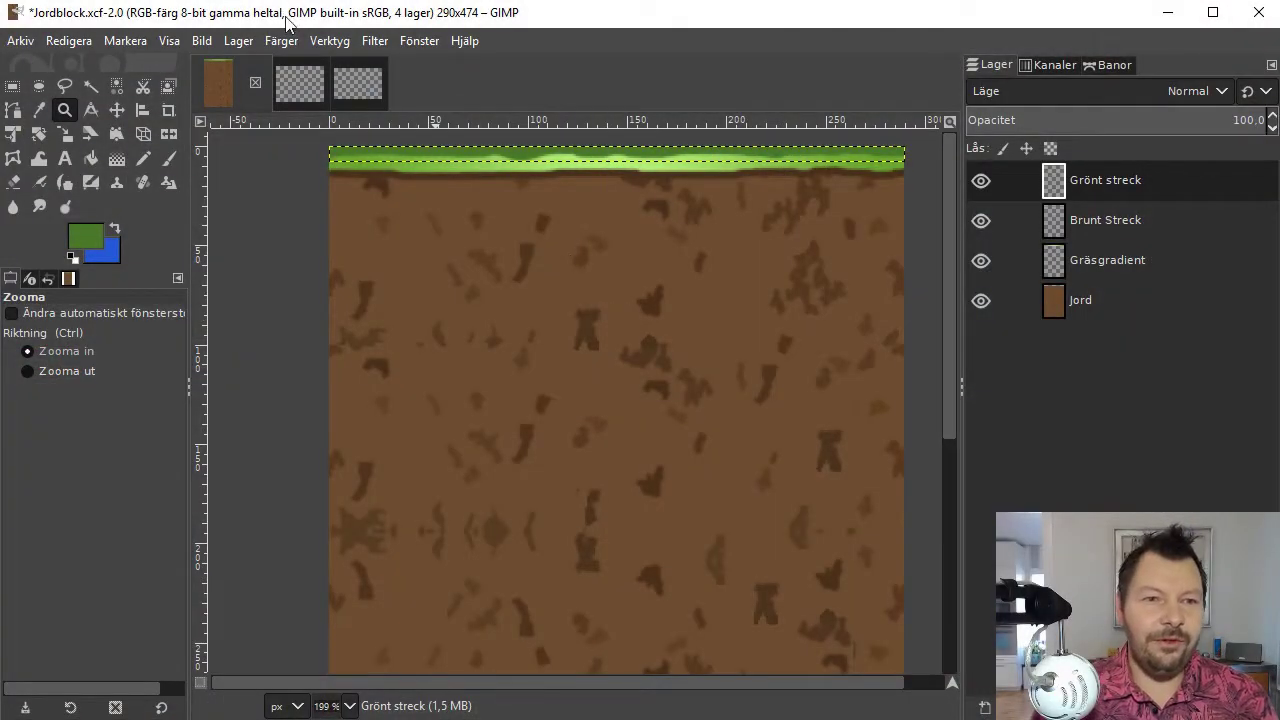
- Switch to Sky.xcf and reveal its Övre toning, Undre toning and Moln layers, viewing each gradient alone before combining them
left_click(296, 88)
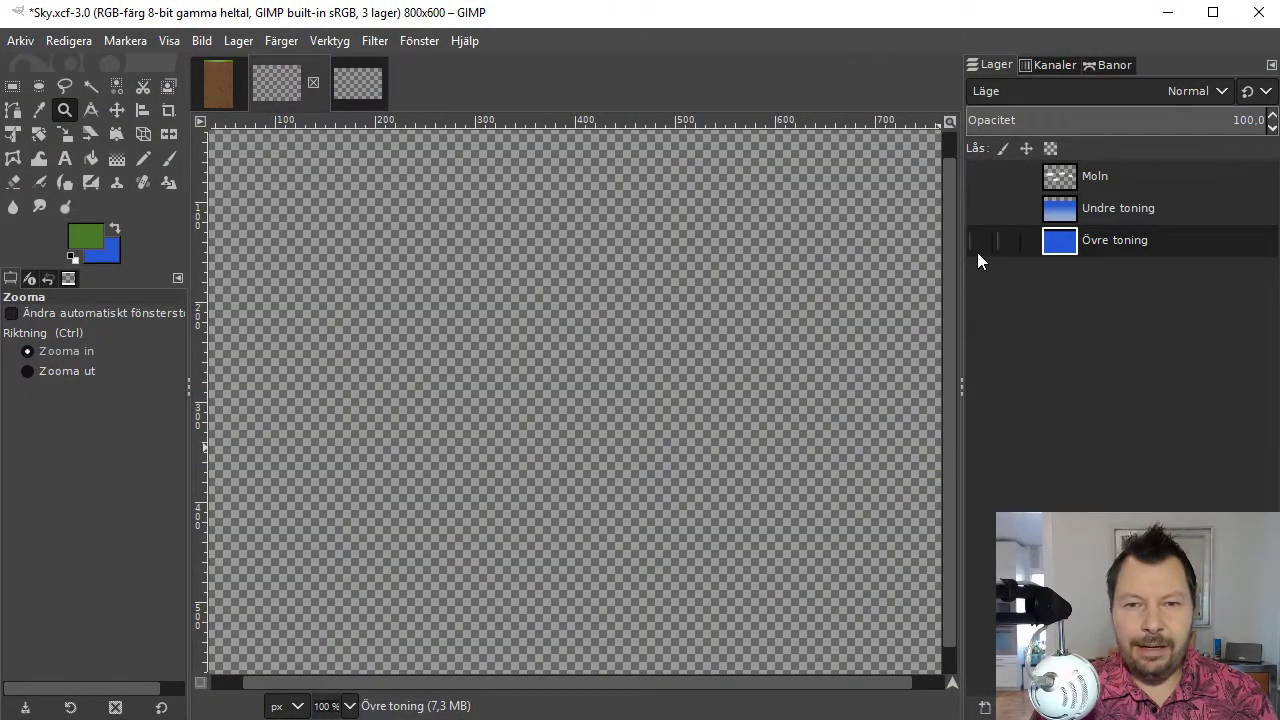
left_click(981, 243)
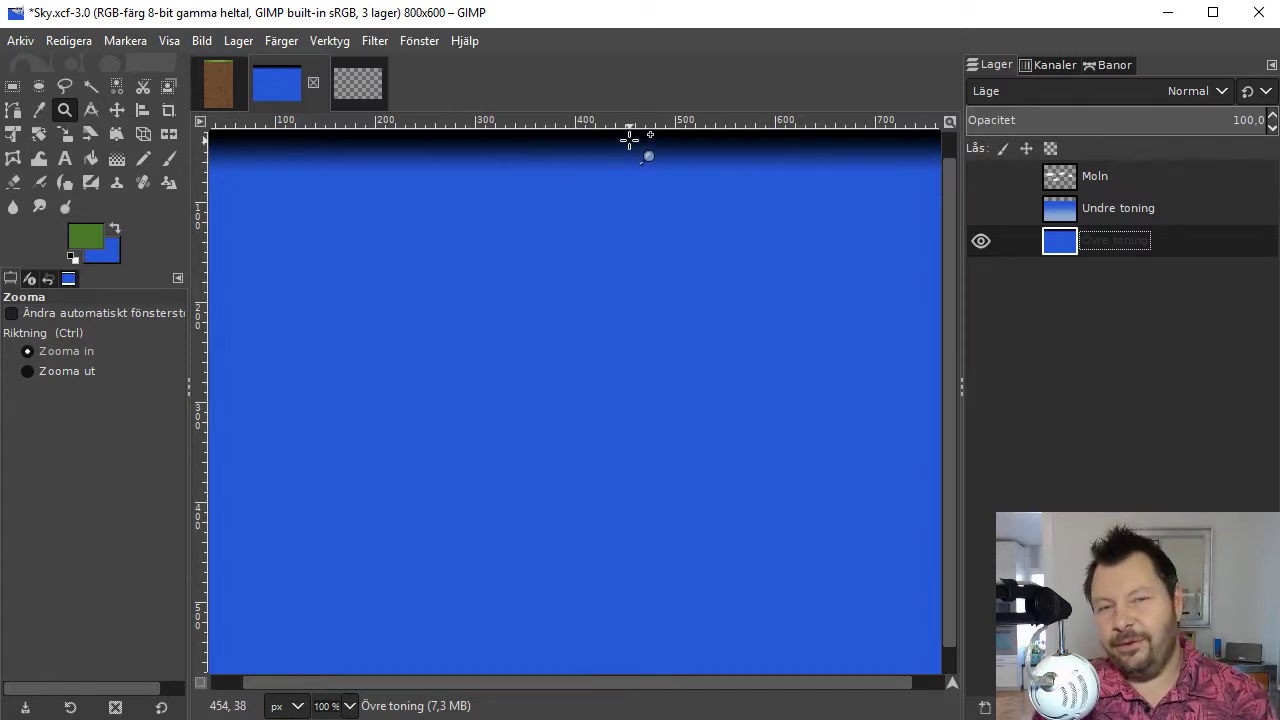
left_click(980, 243)
left_click(982, 209)
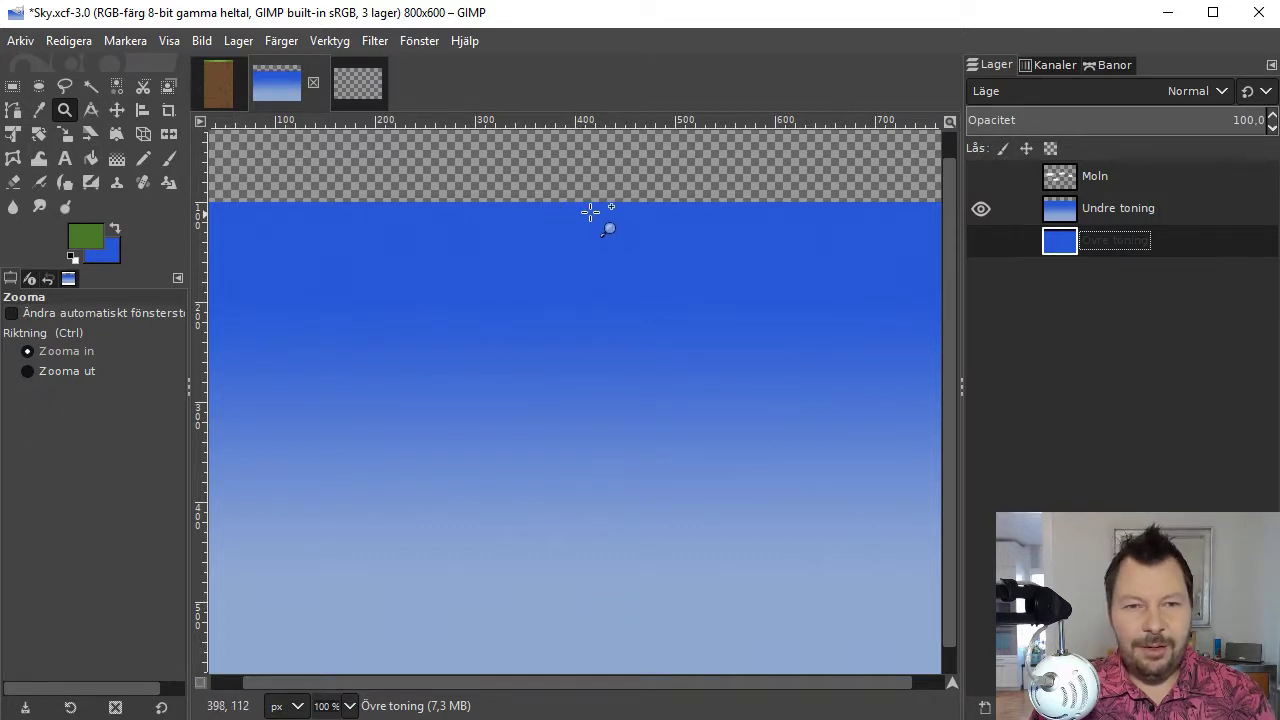
left_click(980, 240)
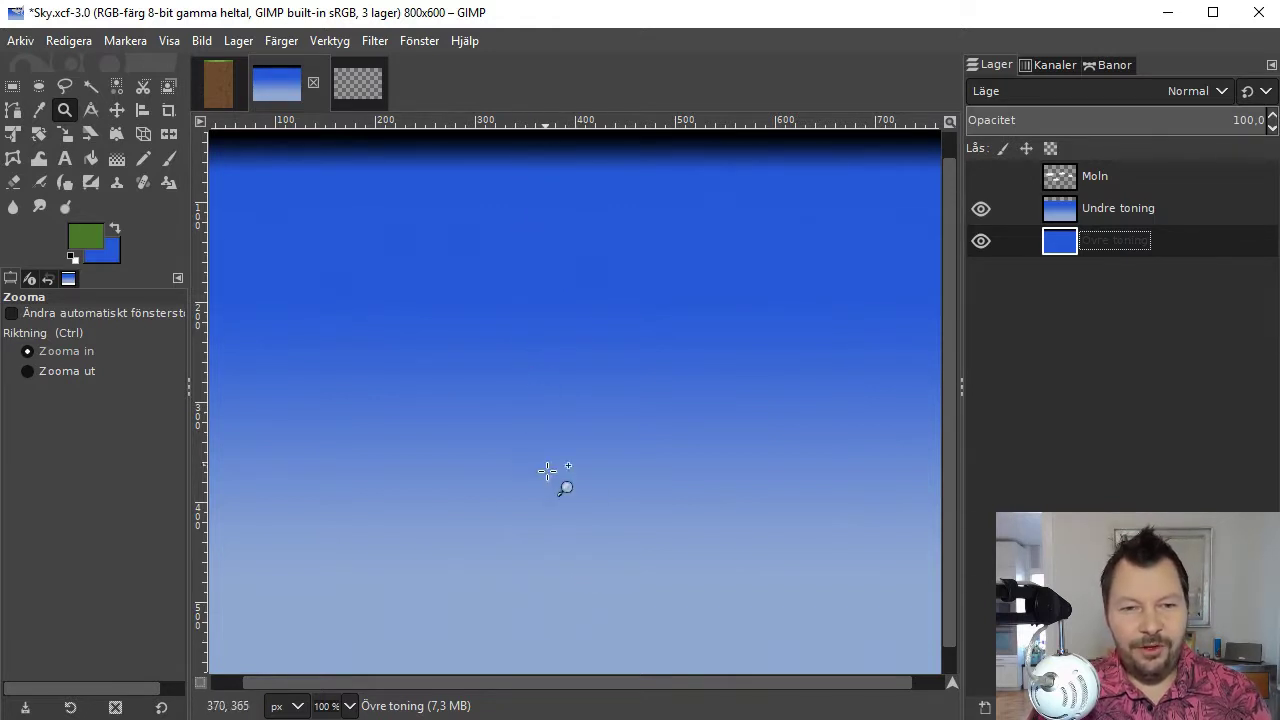
left_click(981, 176)
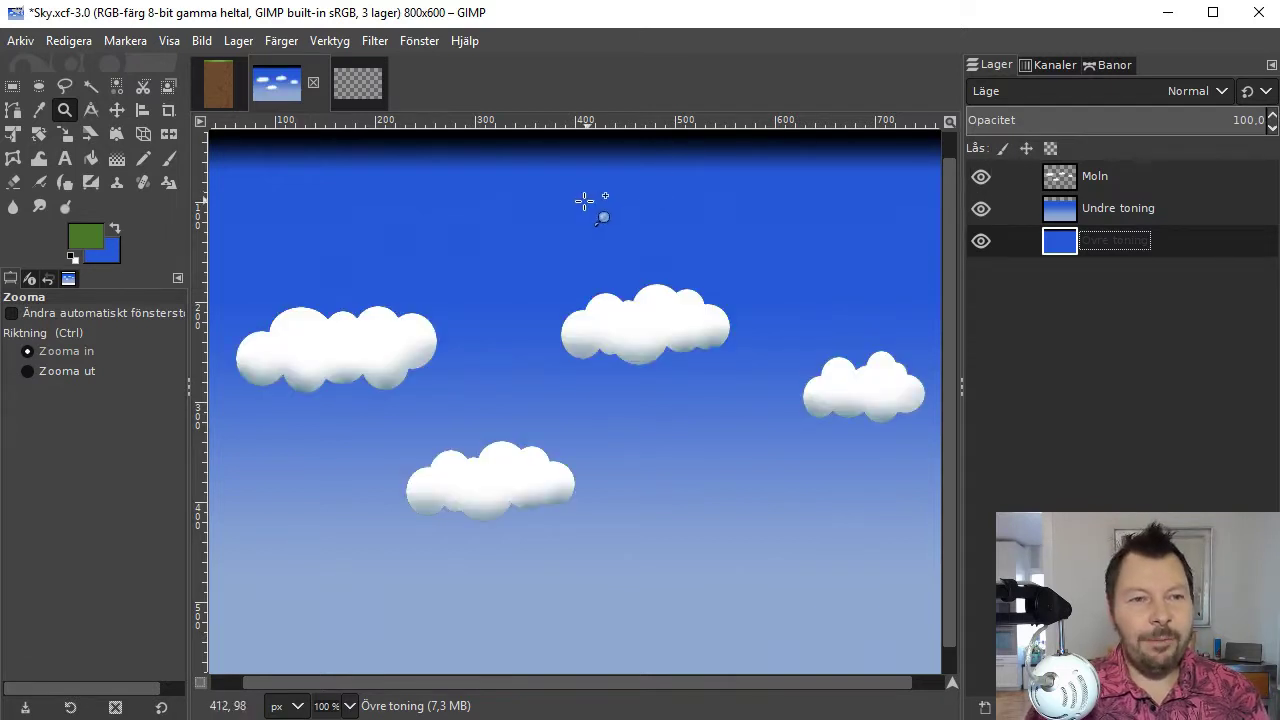
- Export the Jordblock image as Jordblock.png into the desktop project's M5_RobotSisters/Assets/Sprites folder with the default PNG options
left_click(221, 93)
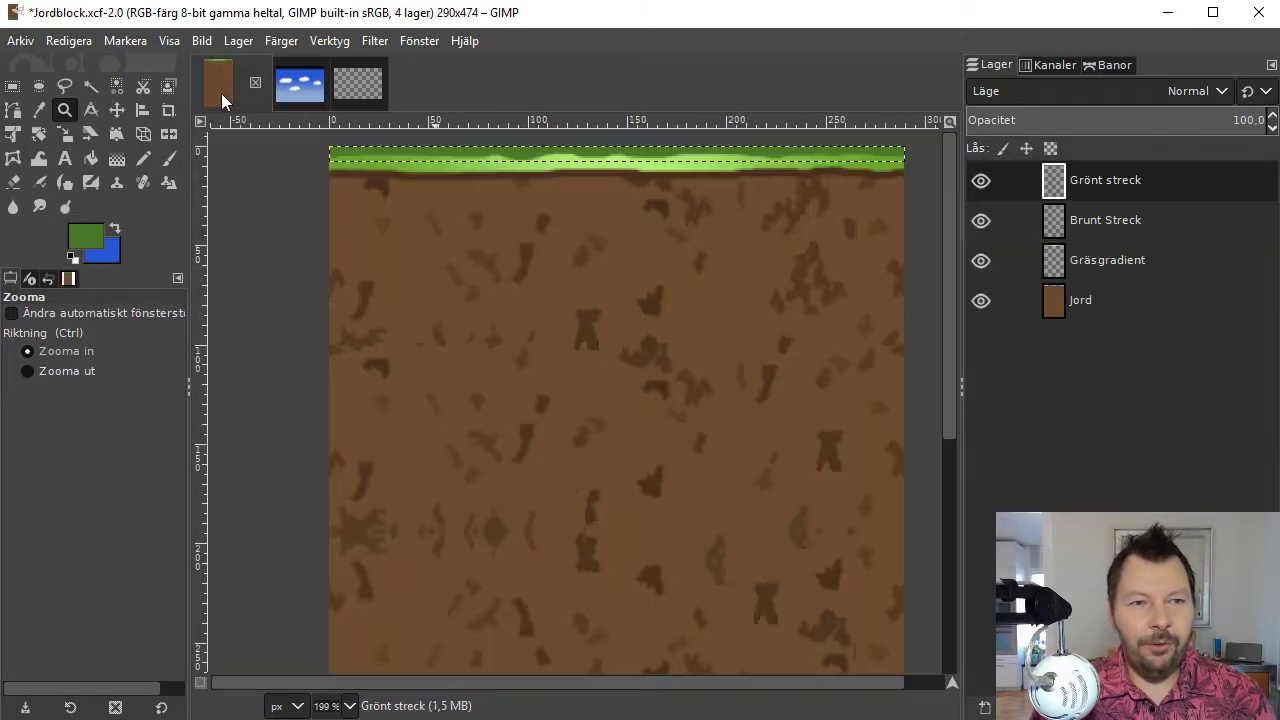
right_click(606, 283)
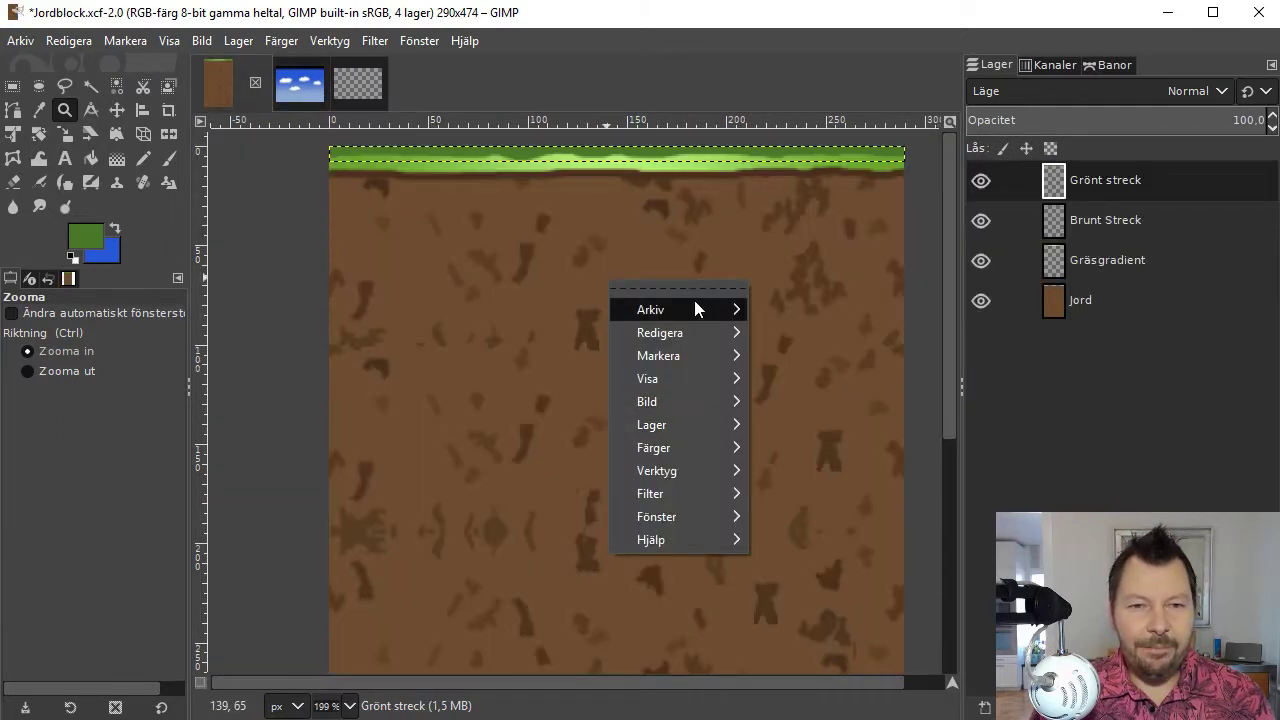
mouse_move(694, 306)
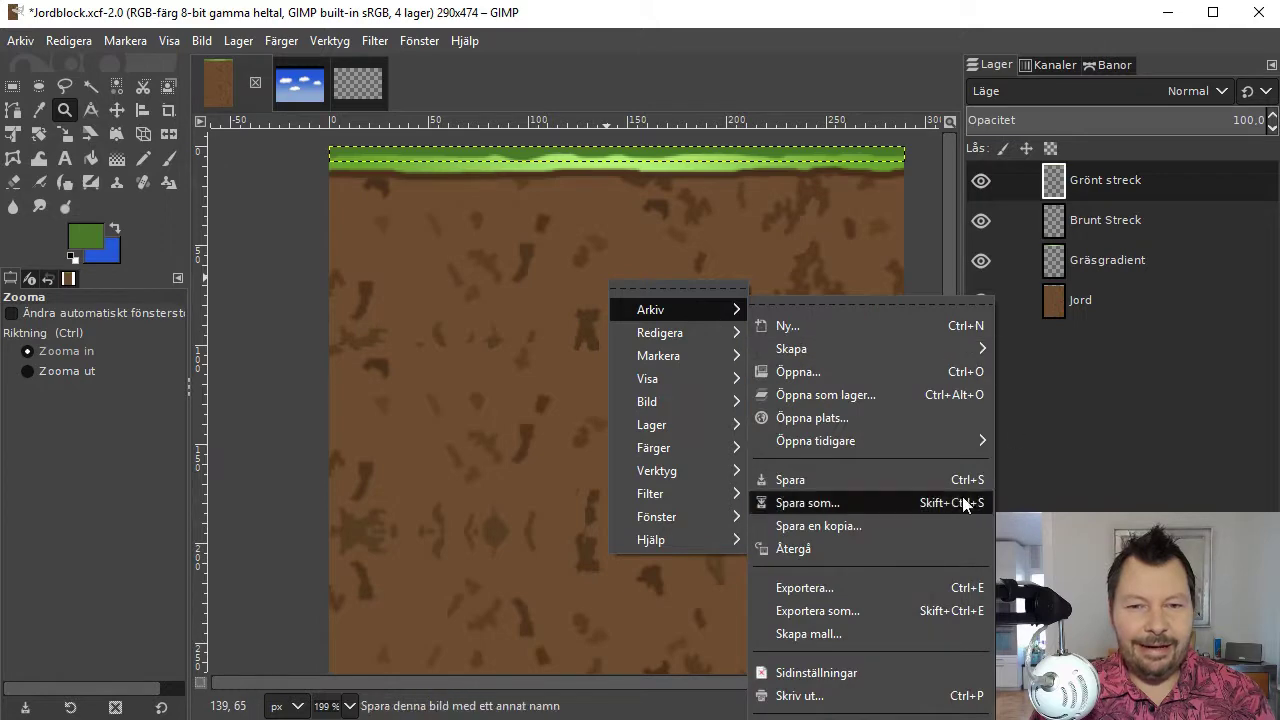
left_click(901, 610)
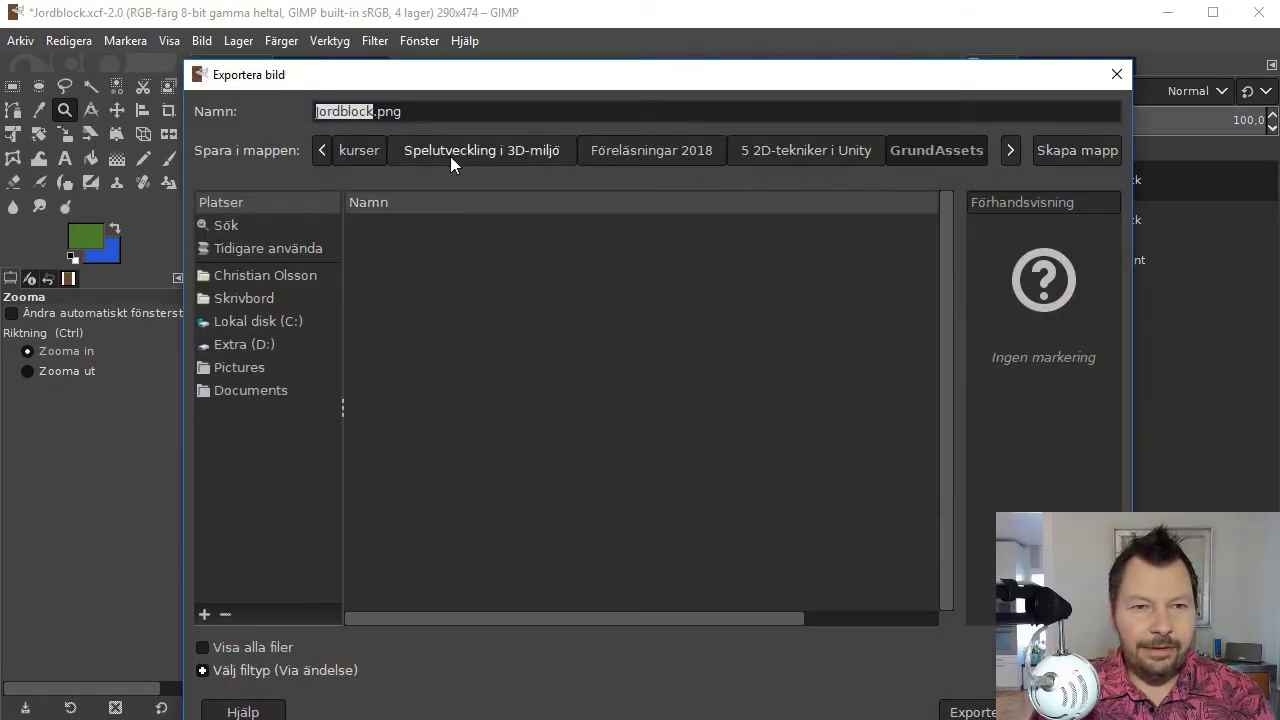
left_click(244, 298)
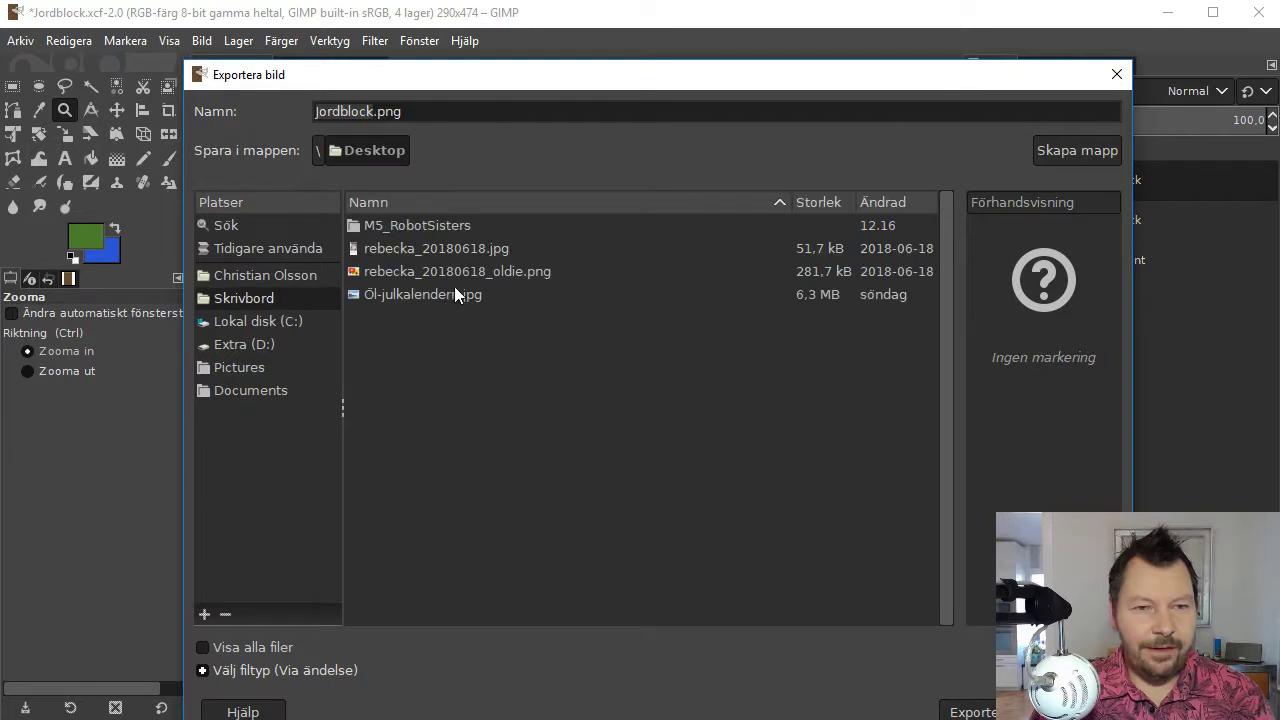
double_click(416, 223)
double_click(418, 226)
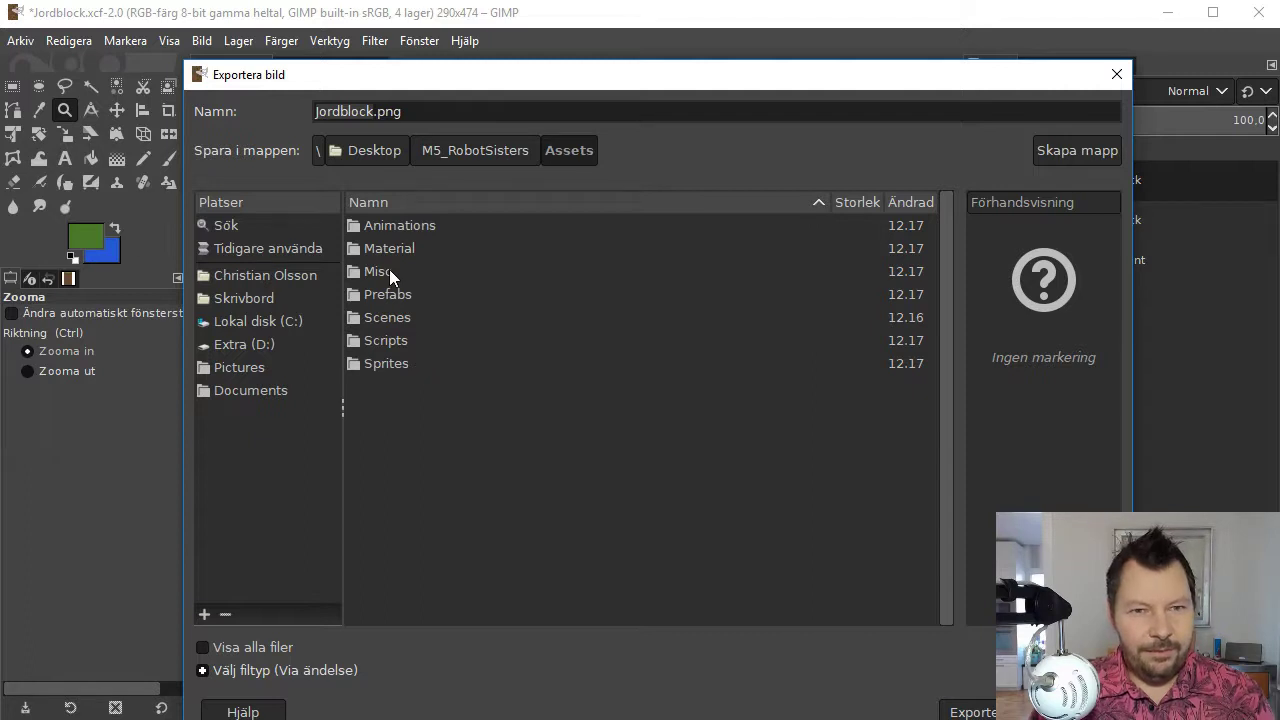
double_click(405, 365)
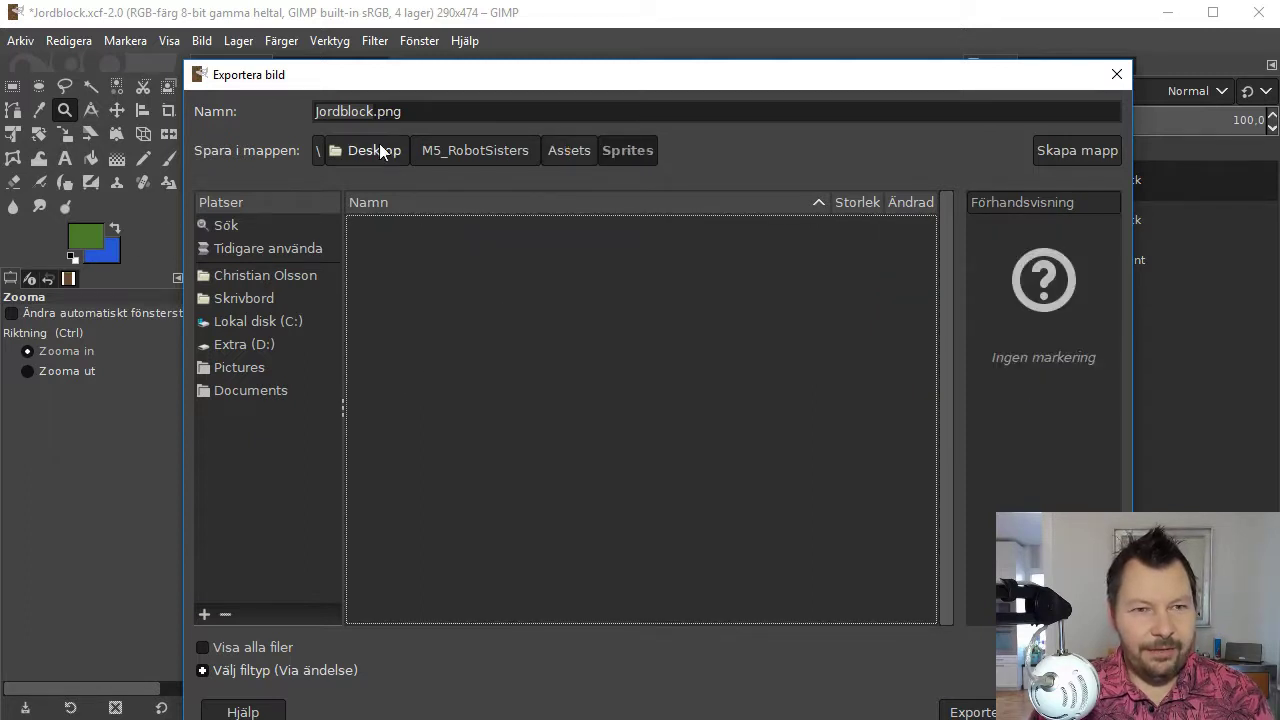
key("Return")
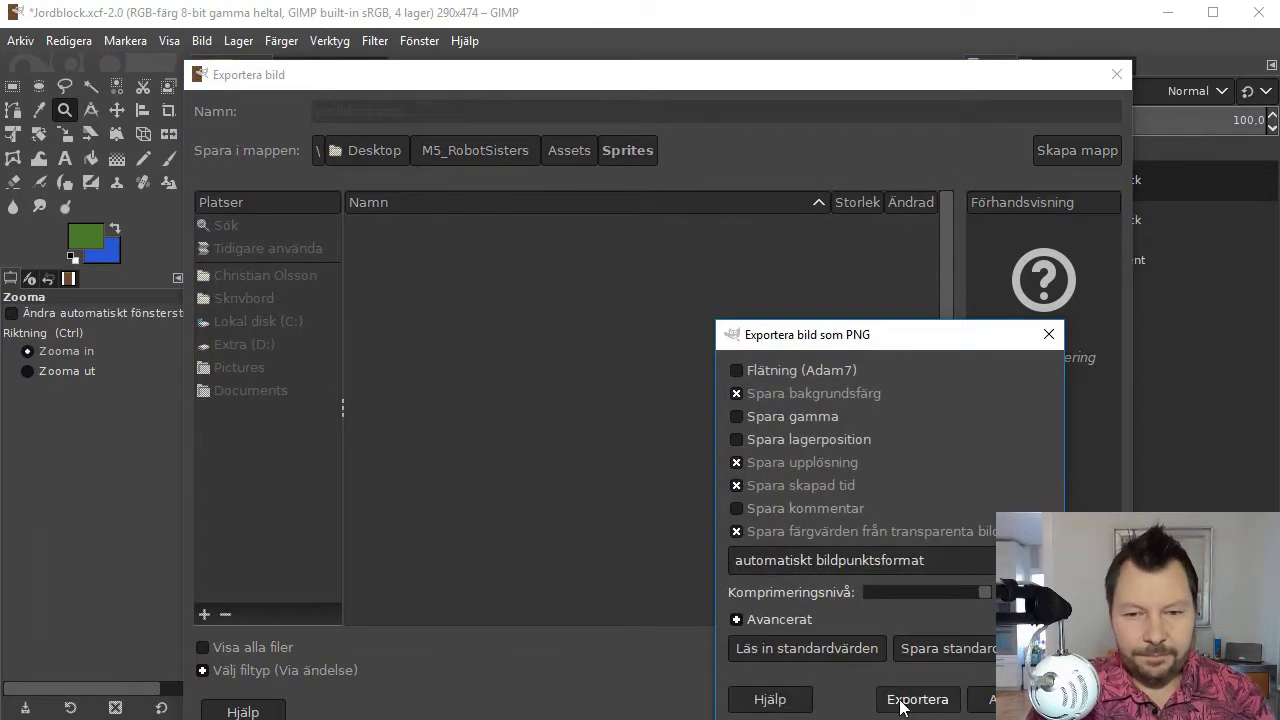
left_click(903, 706)
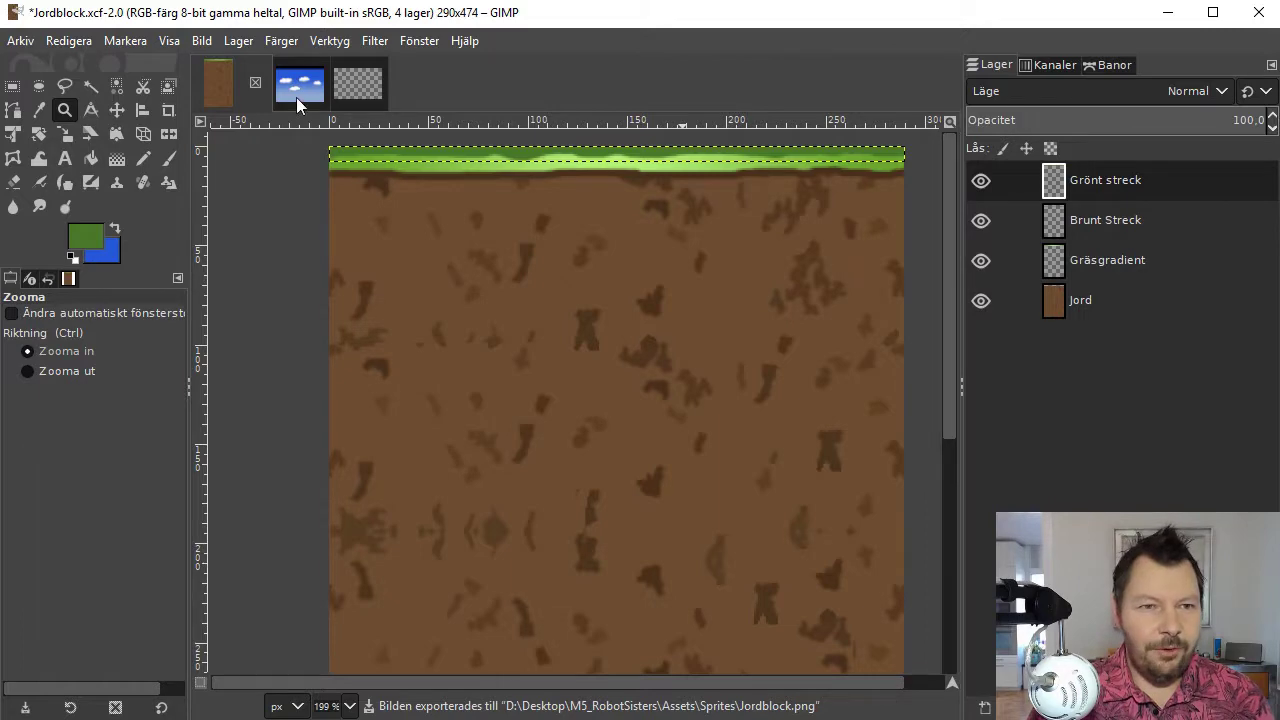
- Switch to the Sky image and export it as Sky.png into M5_RobotSisters/Assets/Sprites on the desktop
left_click(298, 93)
right_click(519, 208)
mouse_move(599, 237)
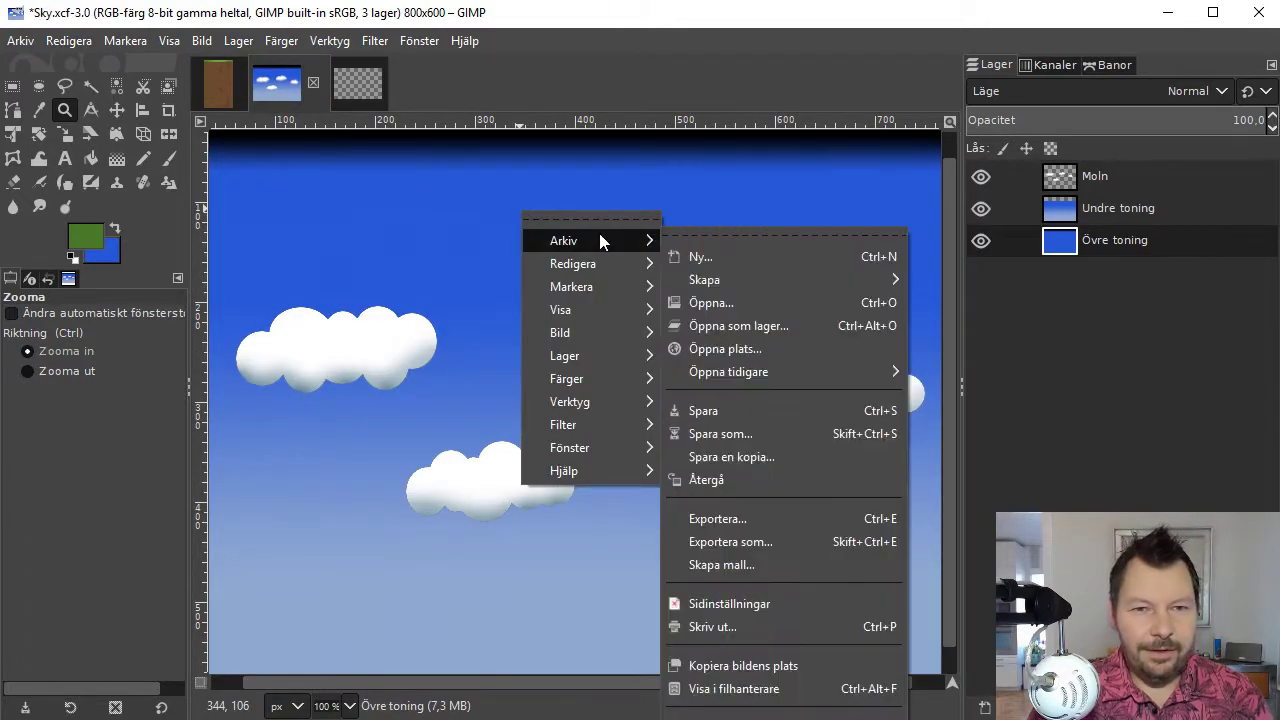
left_click(791, 543)
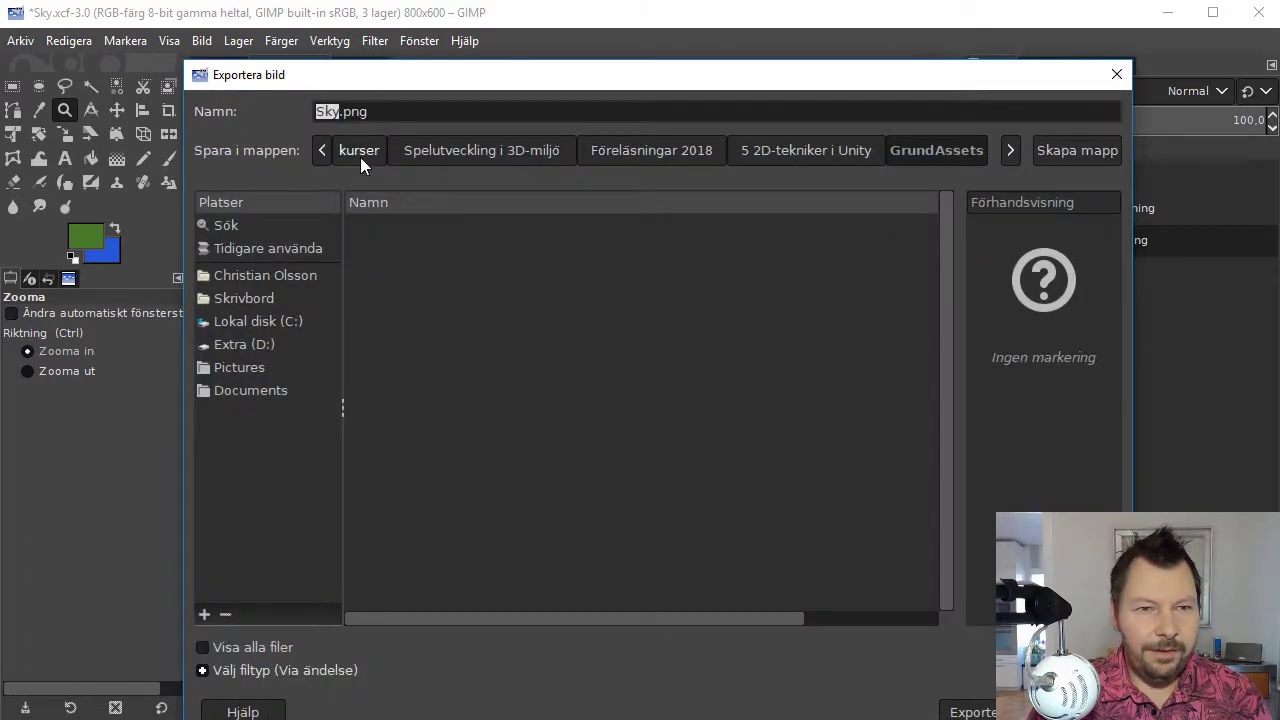
left_click(270, 301)
double_click(449, 232)
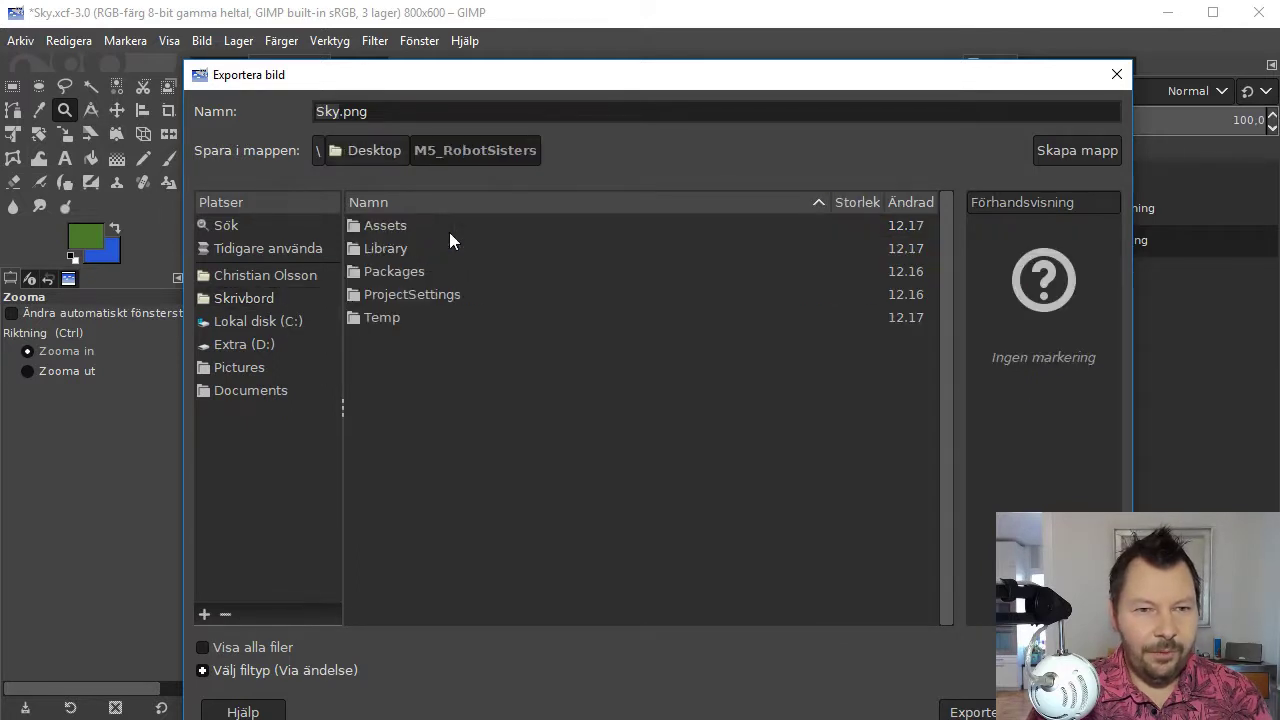
double_click(410, 227)
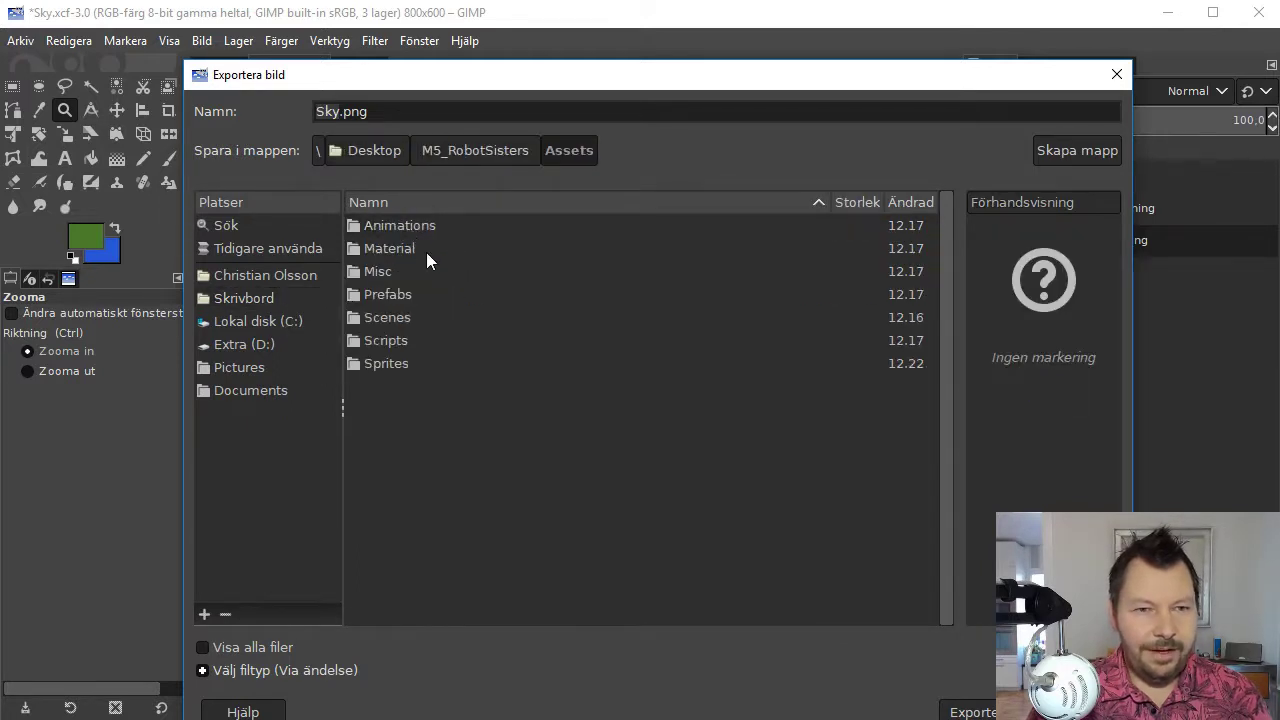
double_click(409, 364)
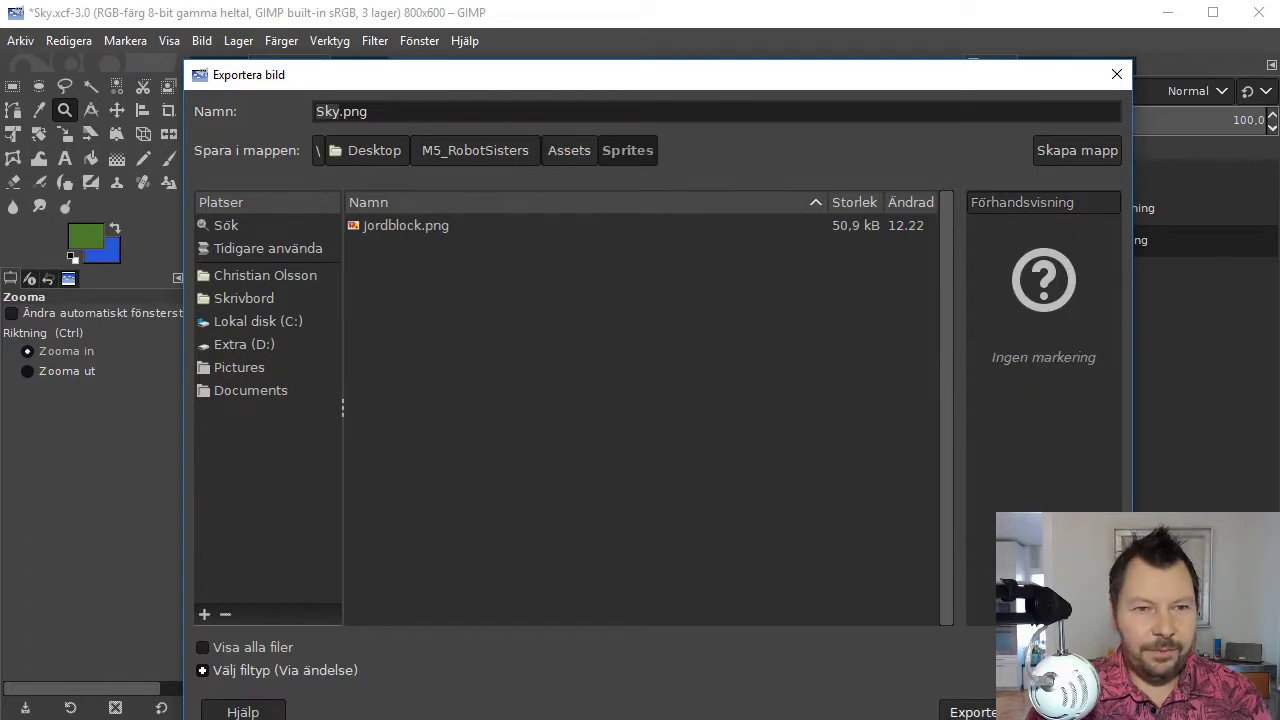
left_click(993, 712)
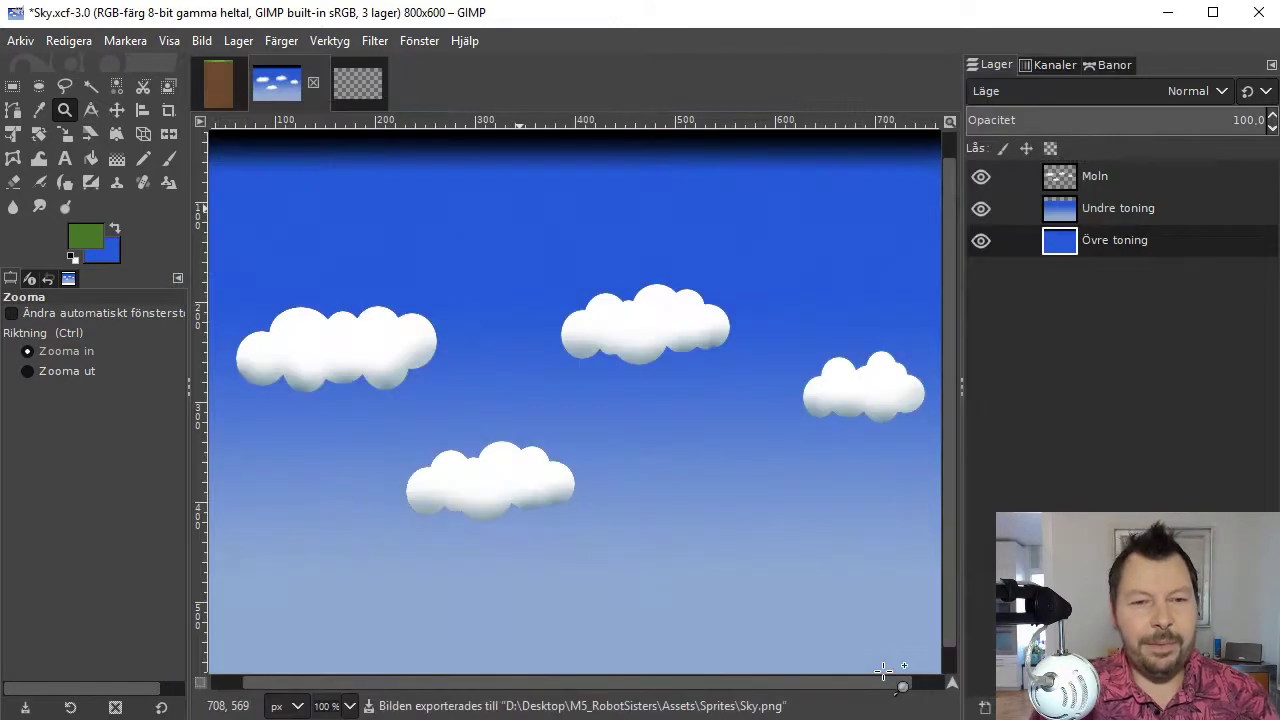
- Switch to the SpriteSheet image and make its txtSpelobjekt, Dörr, Träd and Buskar layers visible
left_click(362, 82)
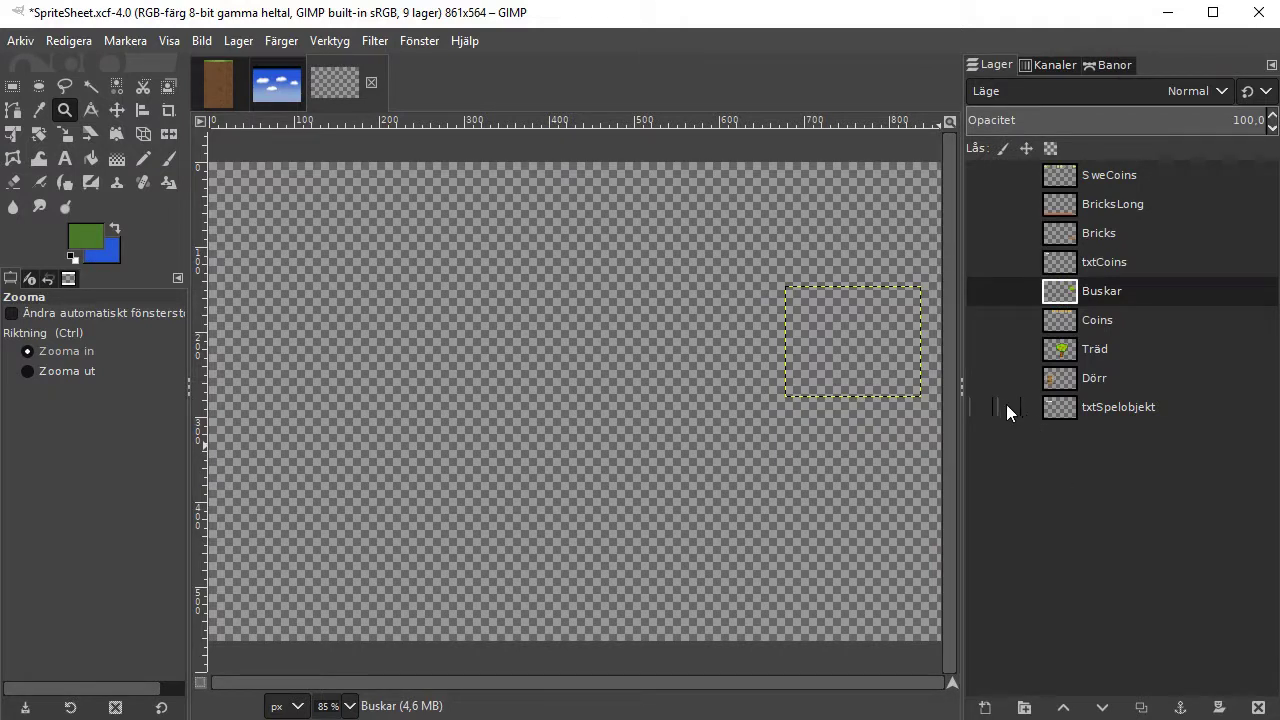
left_click(982, 407)
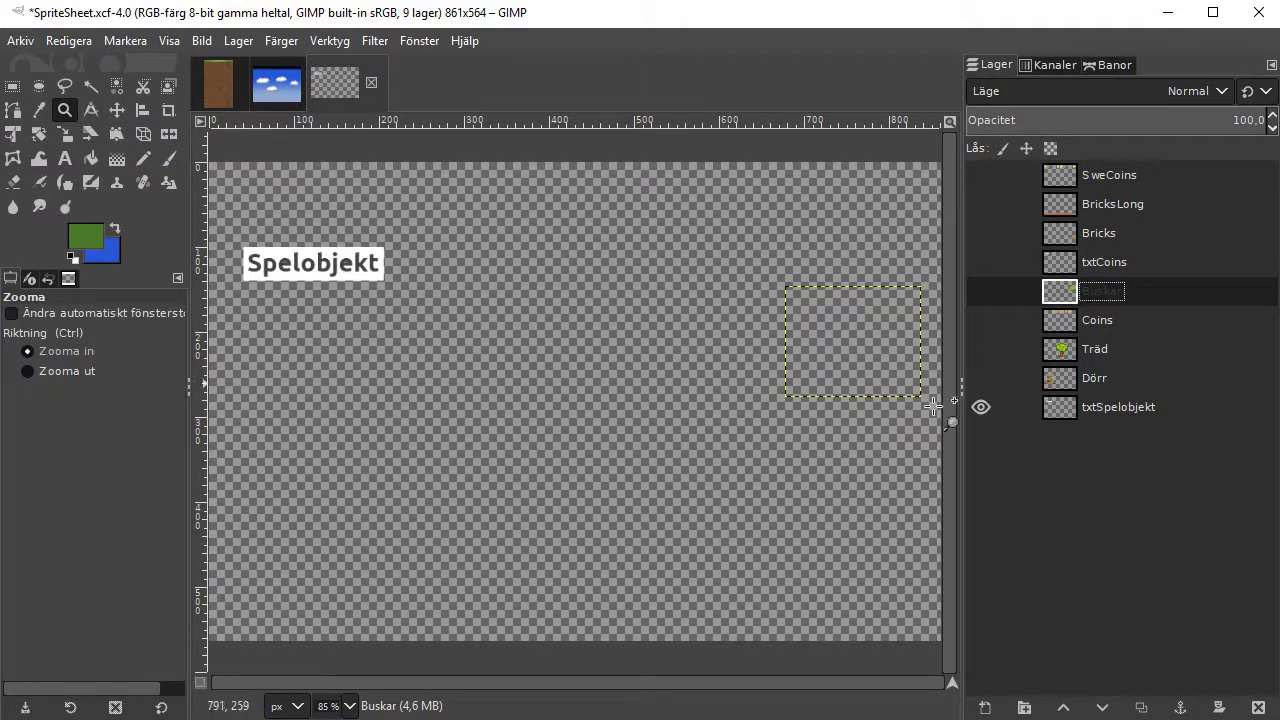
left_click(982, 378)
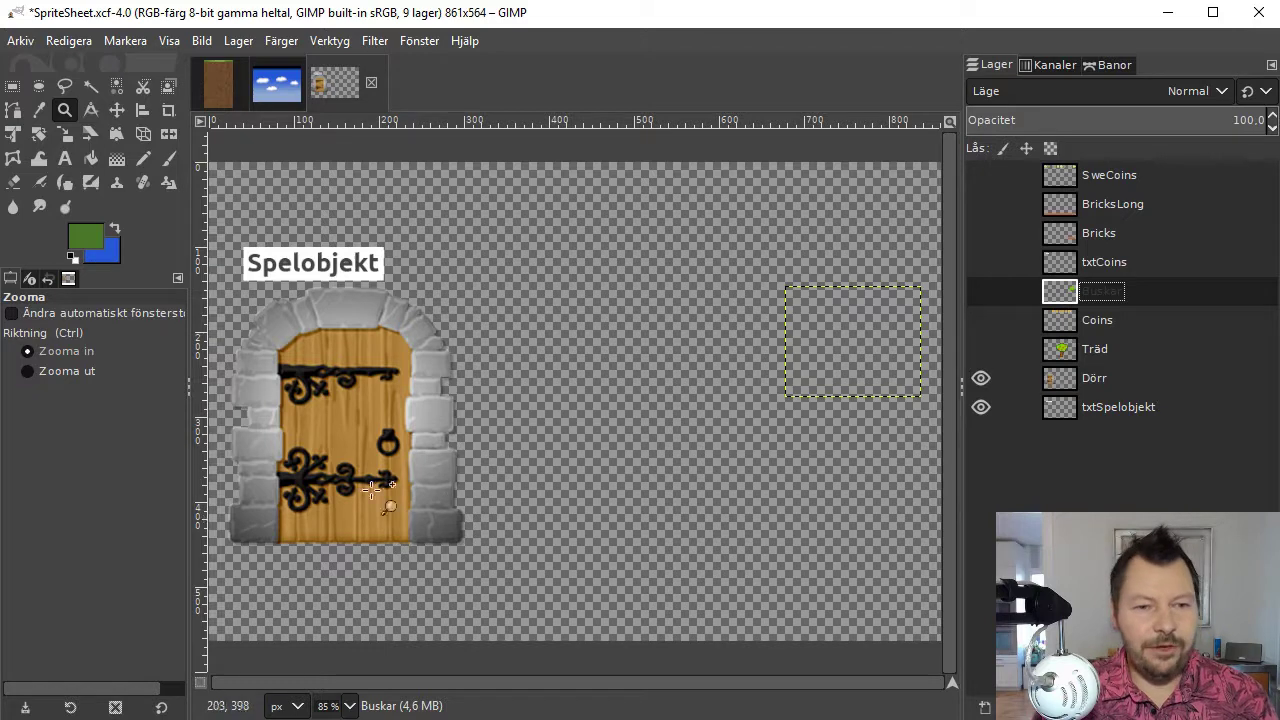
left_click(980, 349)
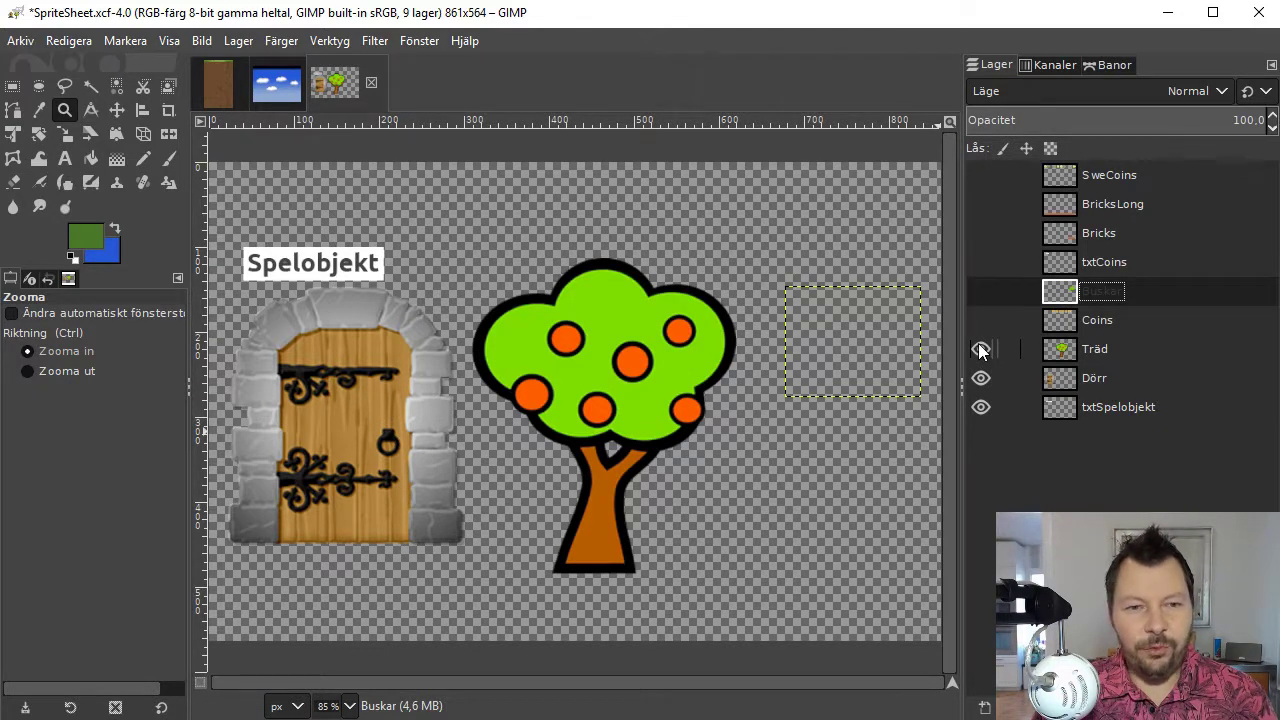
left_click(982, 290)
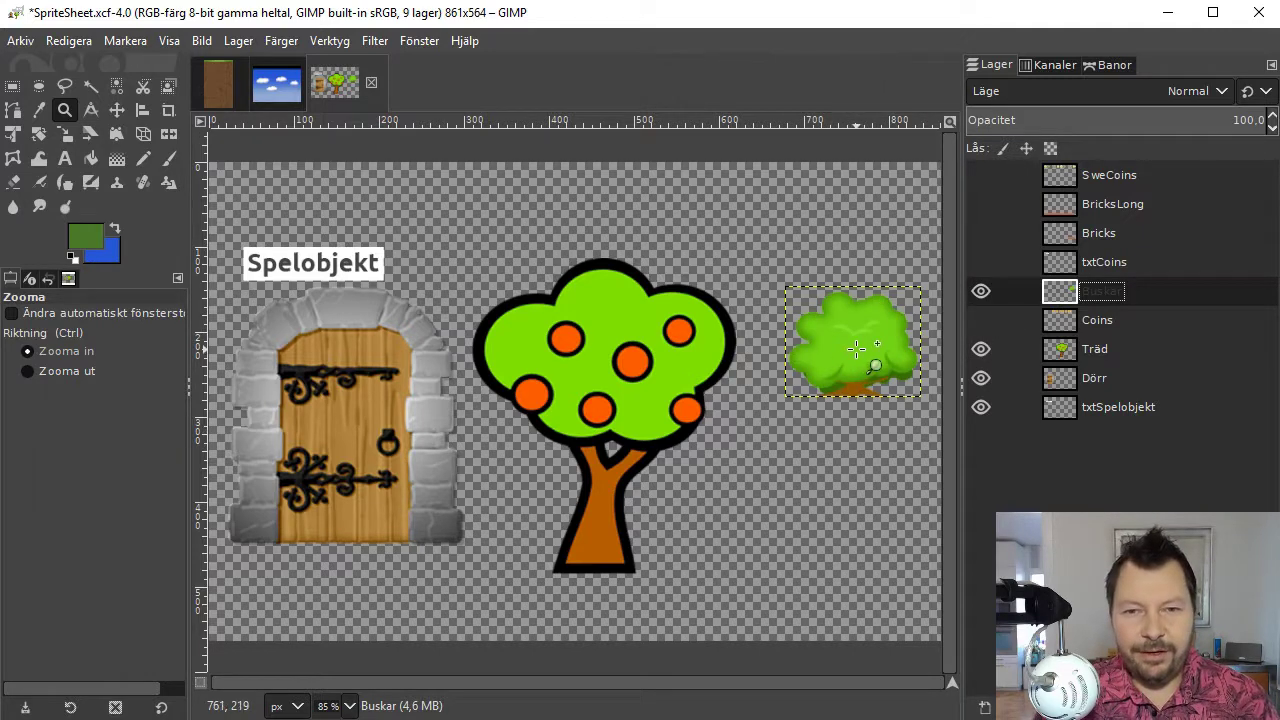
- Make the Bricks, BricksLong and SweCoins layers visible, briefly hiding SweCoins before showing it again
left_click(982, 233)
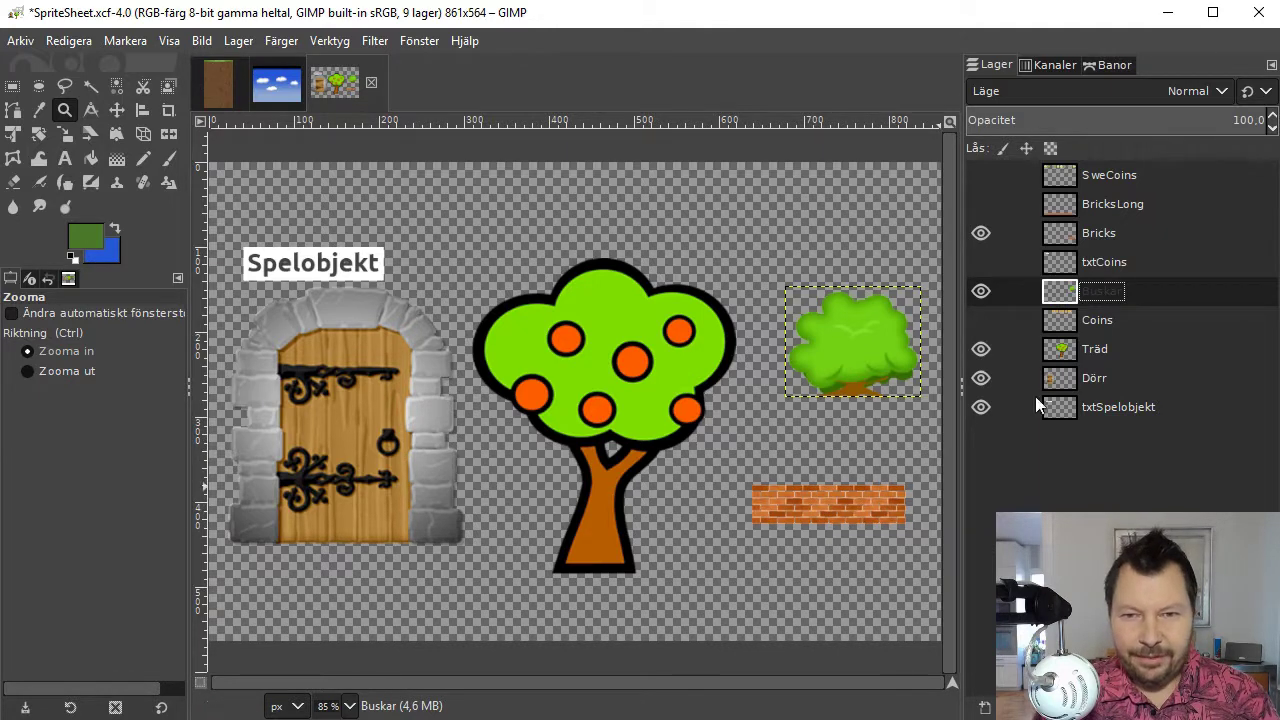
left_click(980, 206)
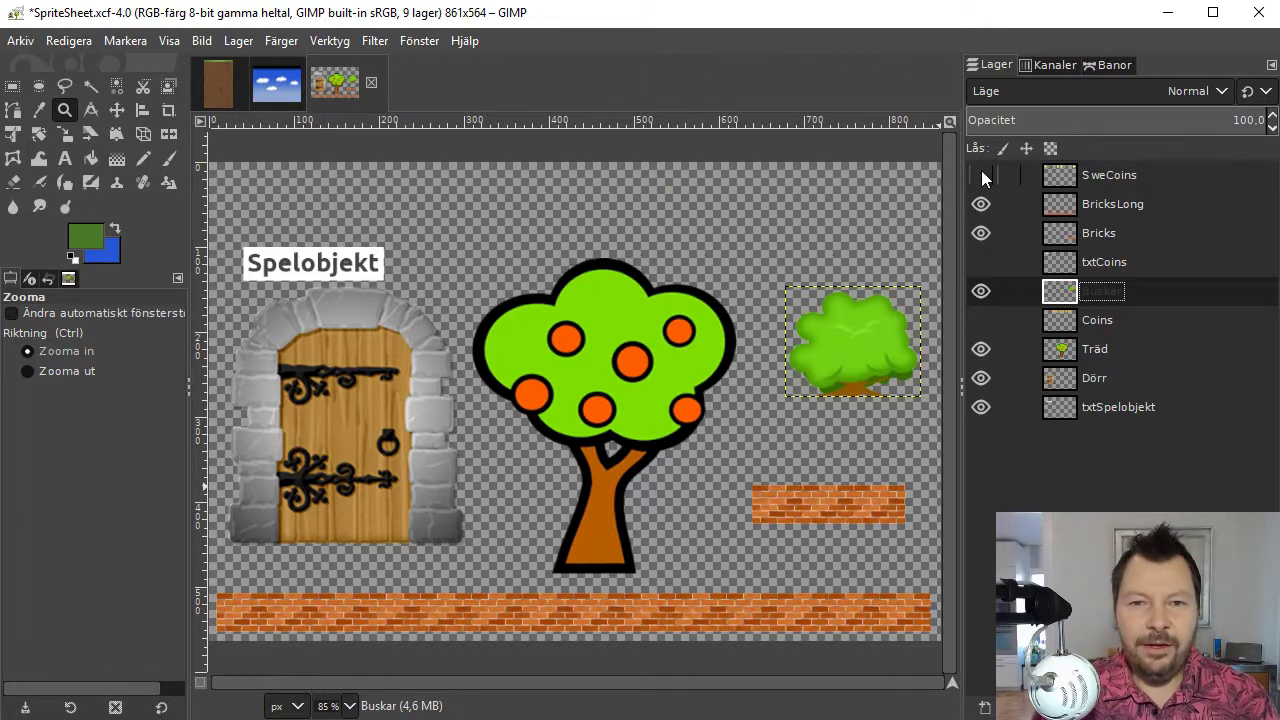
left_click(981, 175)
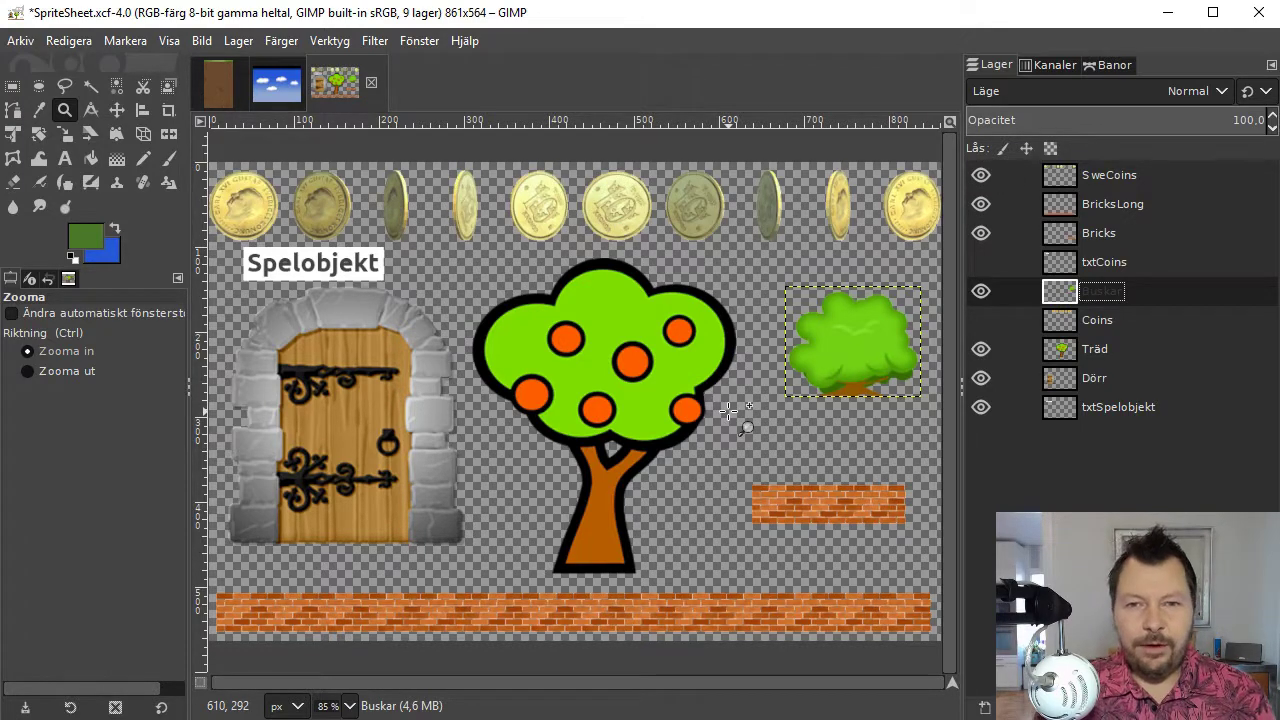
left_click(980, 176)
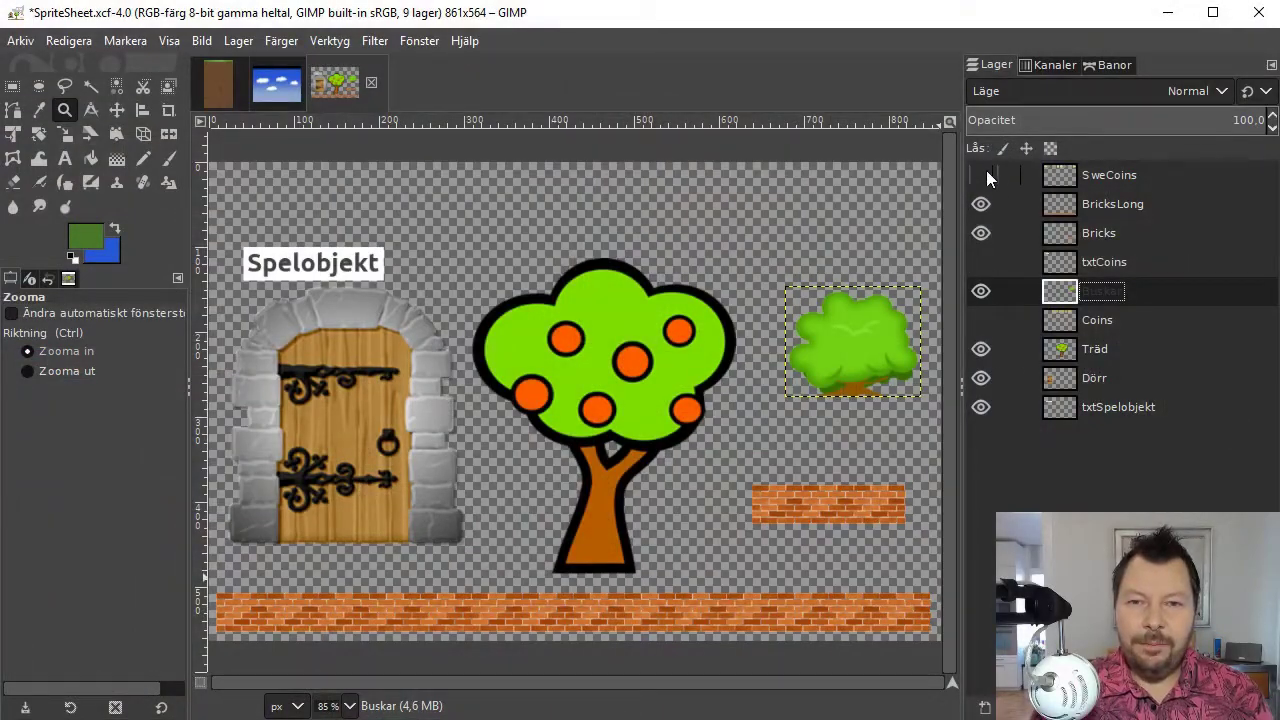
left_click(984, 175)
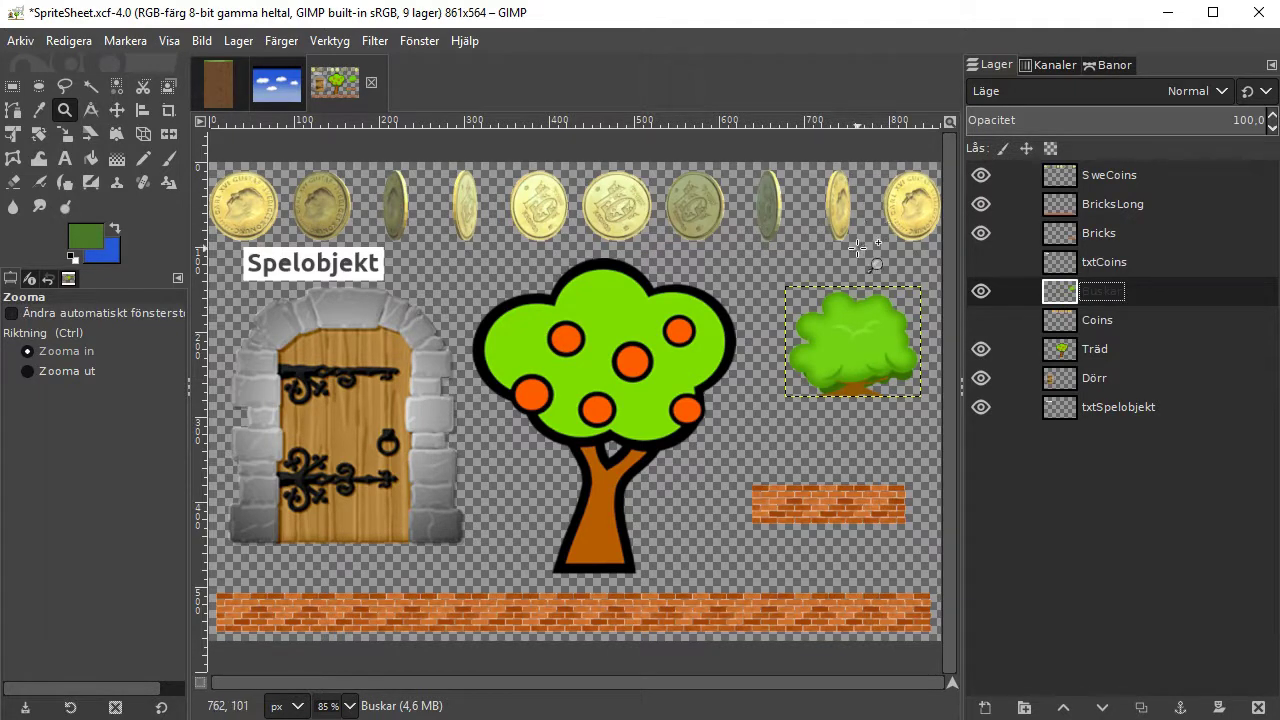
- Export the sprite sheet as SpriteSheet.png into M5_RobotSisters/Assets/Sprites on the desktop with the default PNG options
right_click(700, 264)
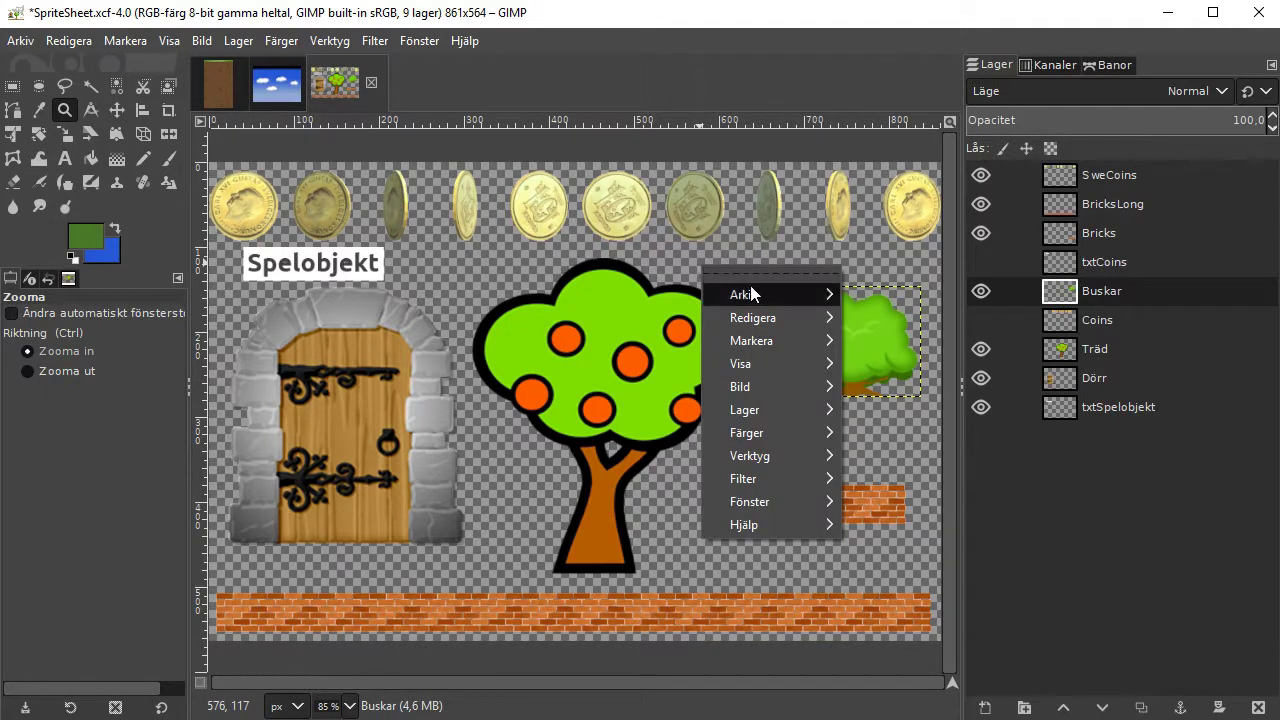
mouse_move(751, 285)
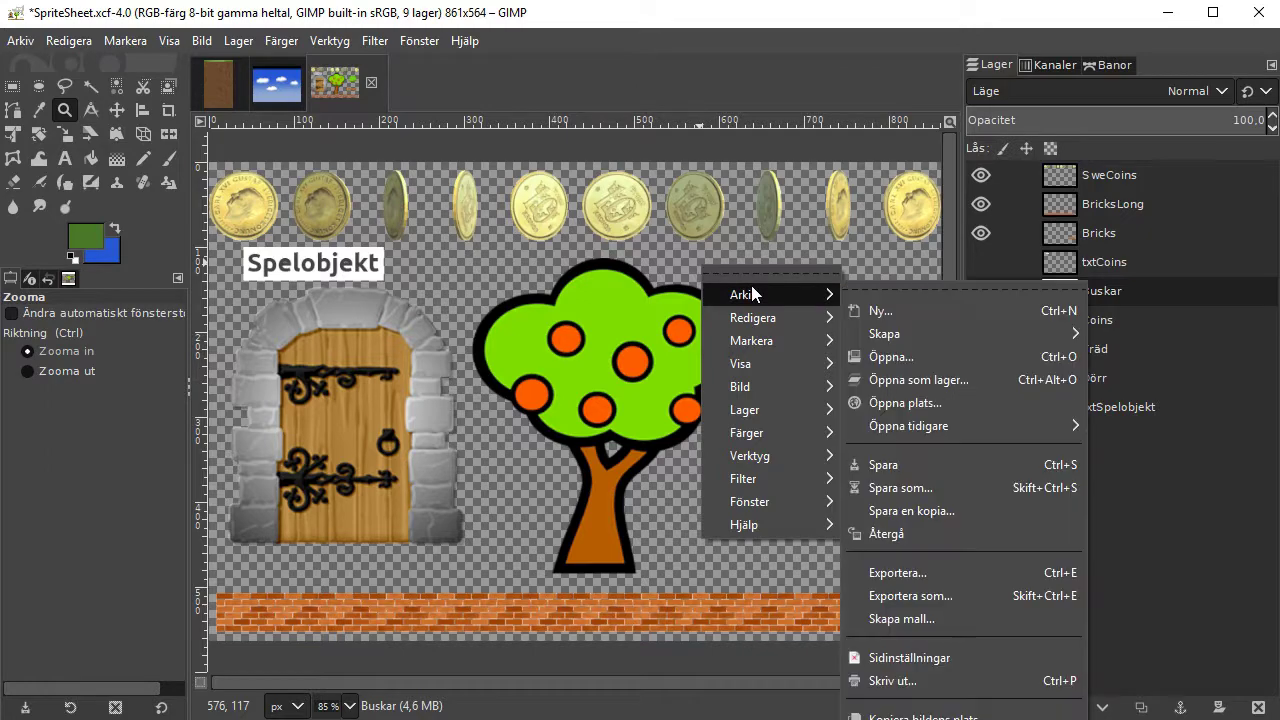
left_click(960, 599)
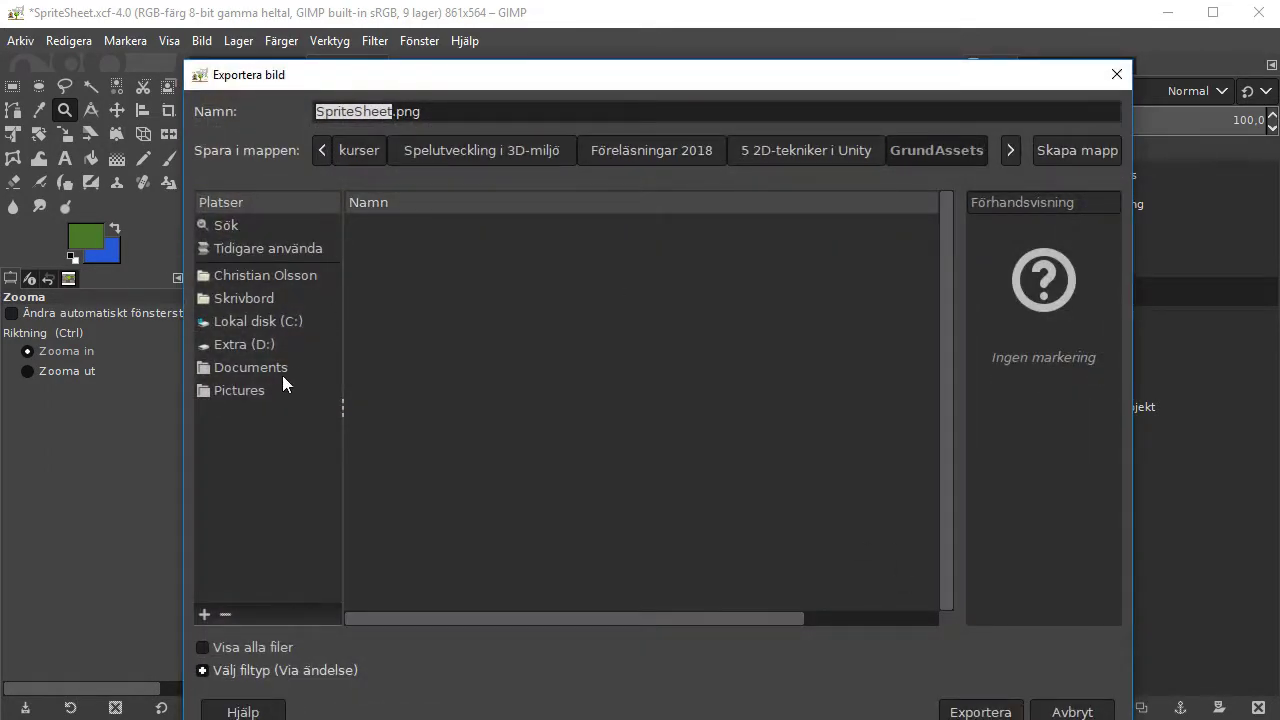
left_click(254, 302)
double_click(434, 226)
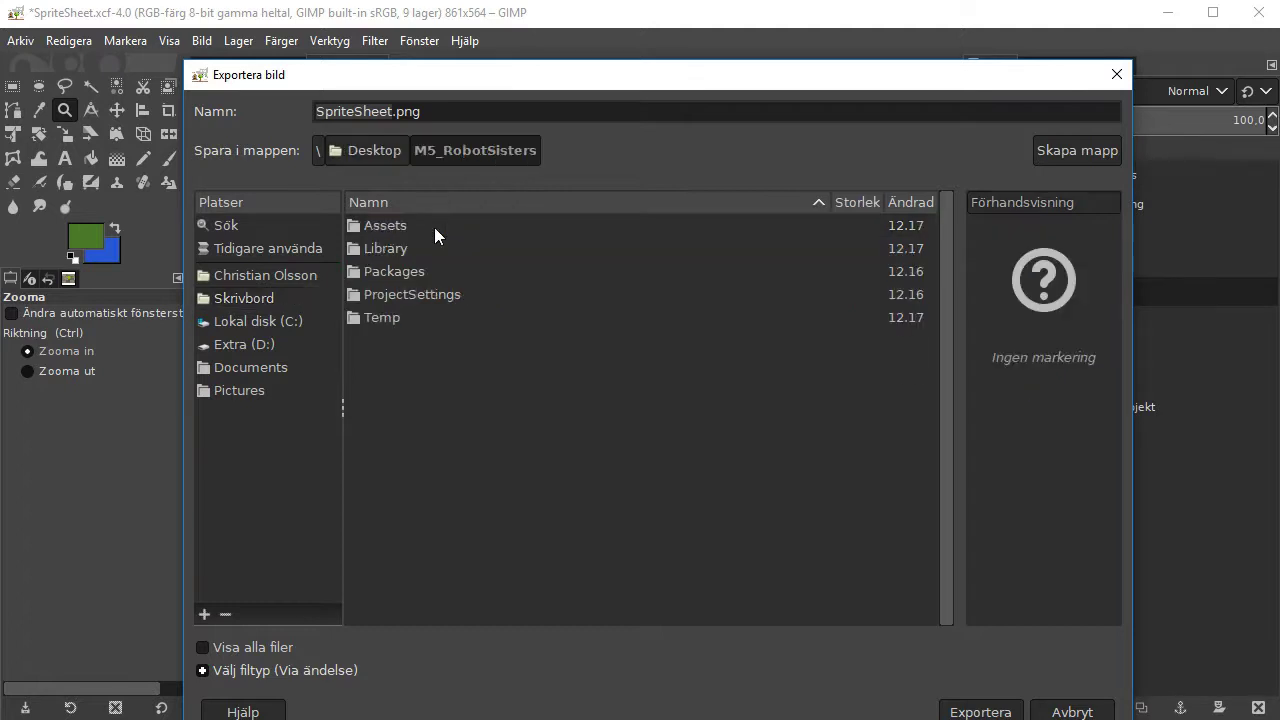
double_click(393, 229)
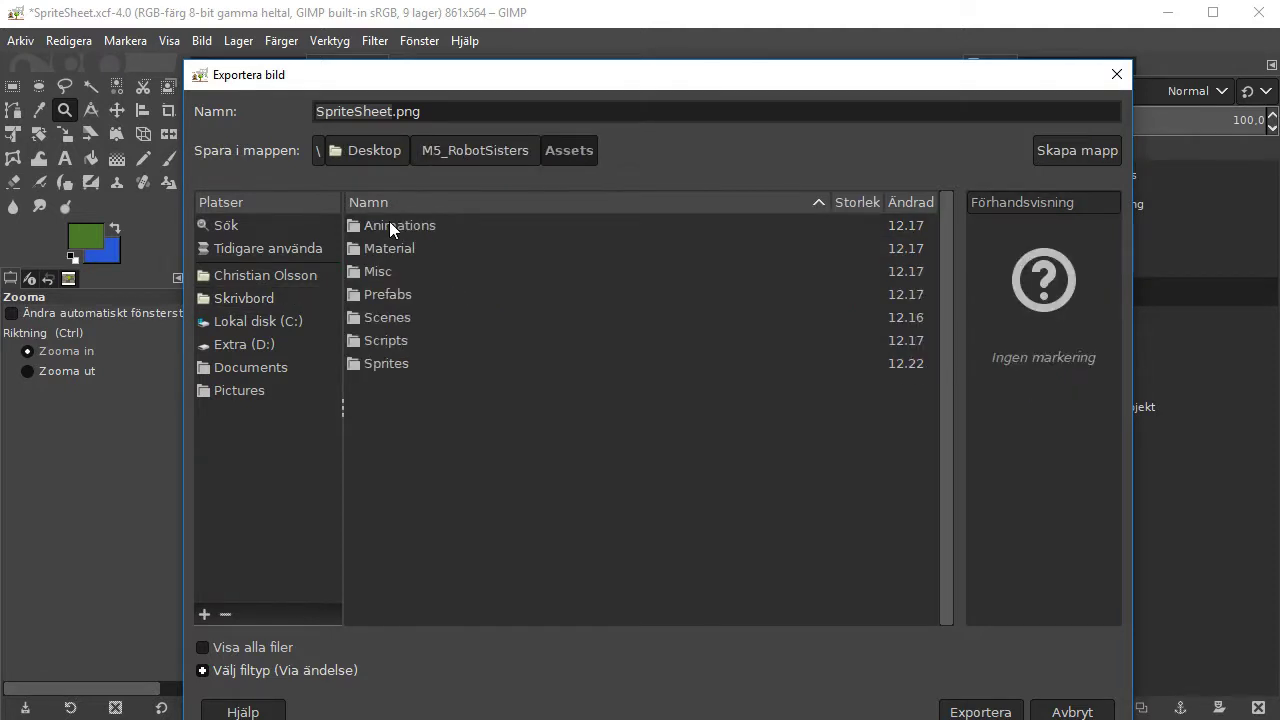
double_click(405, 363)
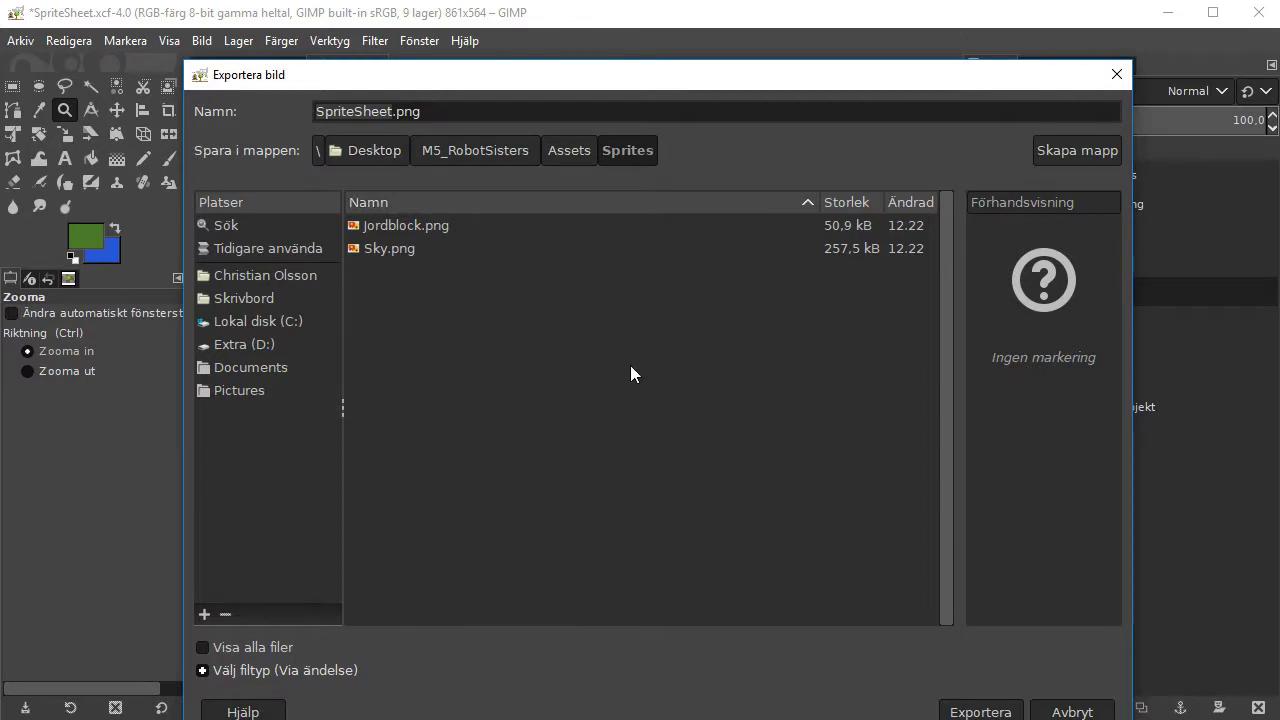
left_click(995, 711)
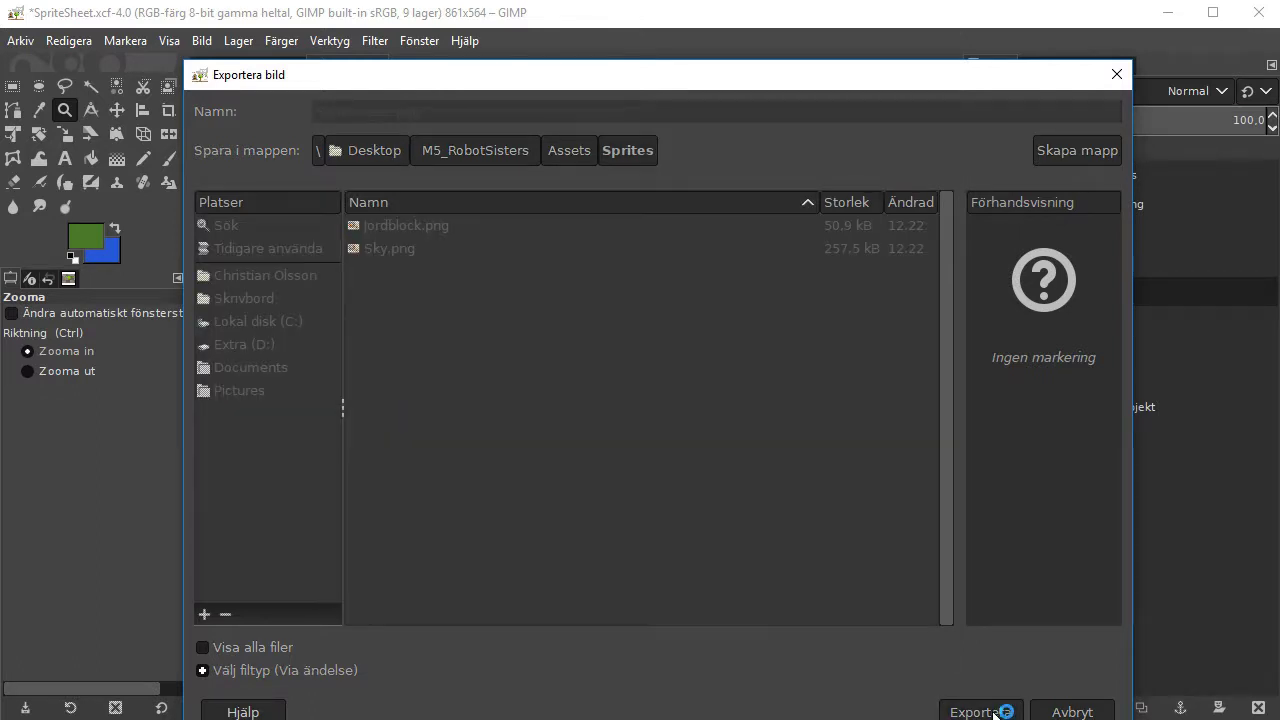
left_click(917, 699)
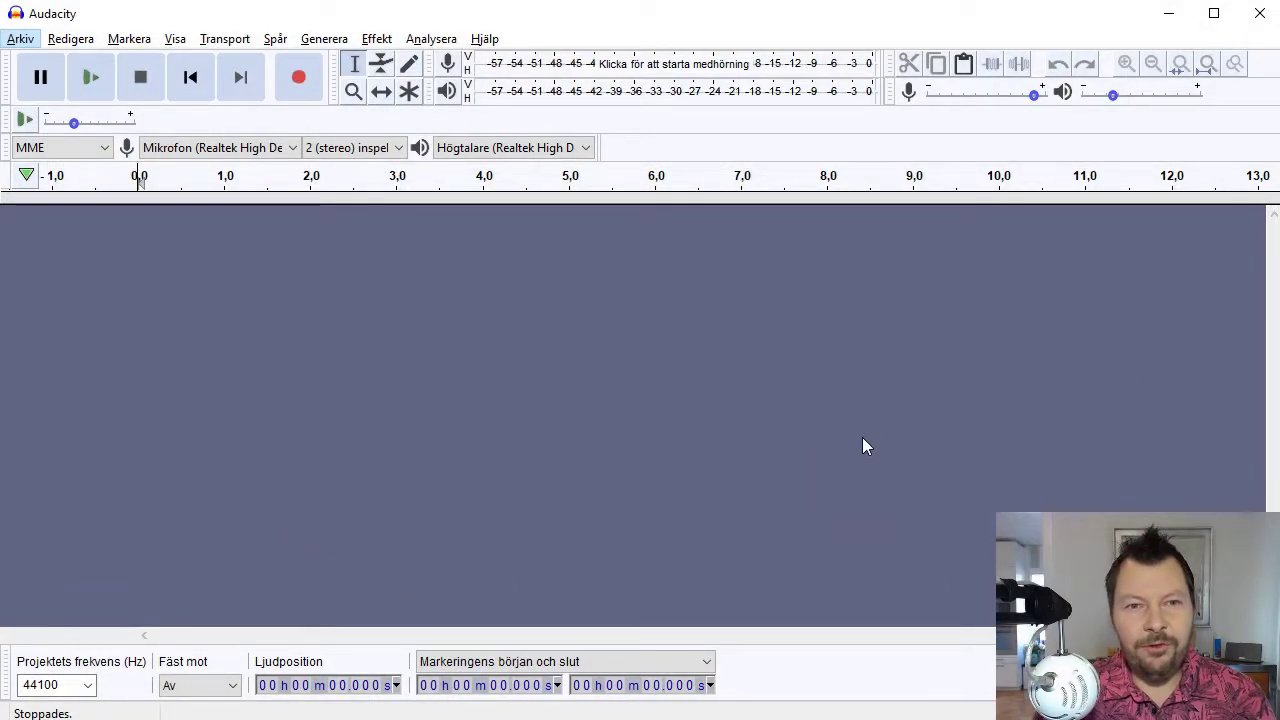
- Open background_music.wav from GrundAssets, importing it as a copy, and play the start of the track
key("Escape")
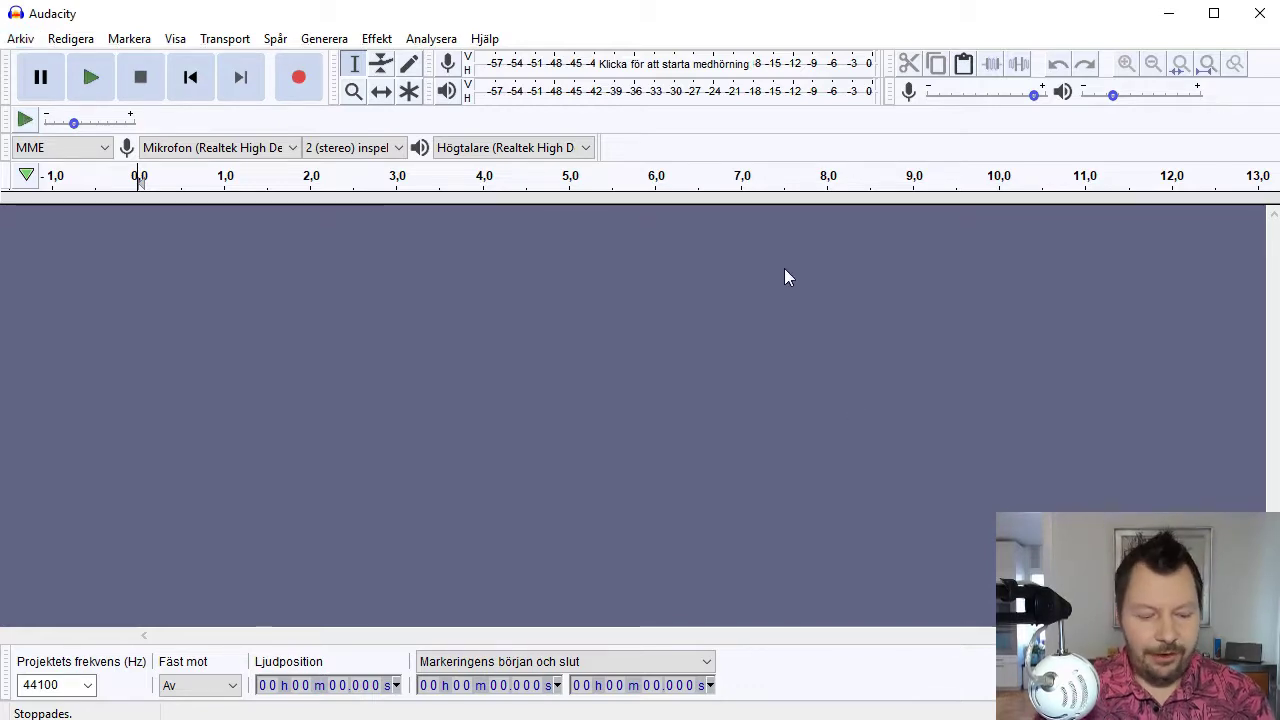
key("ctrl+o")
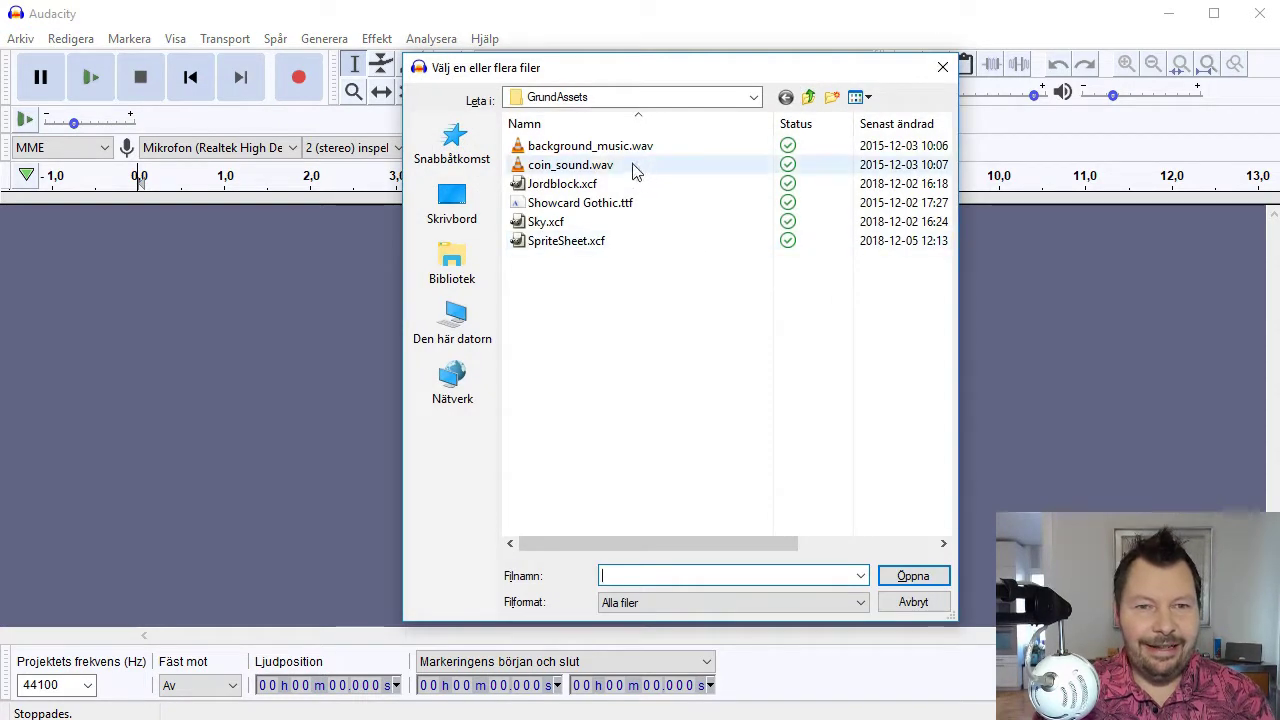
left_click(600, 146)
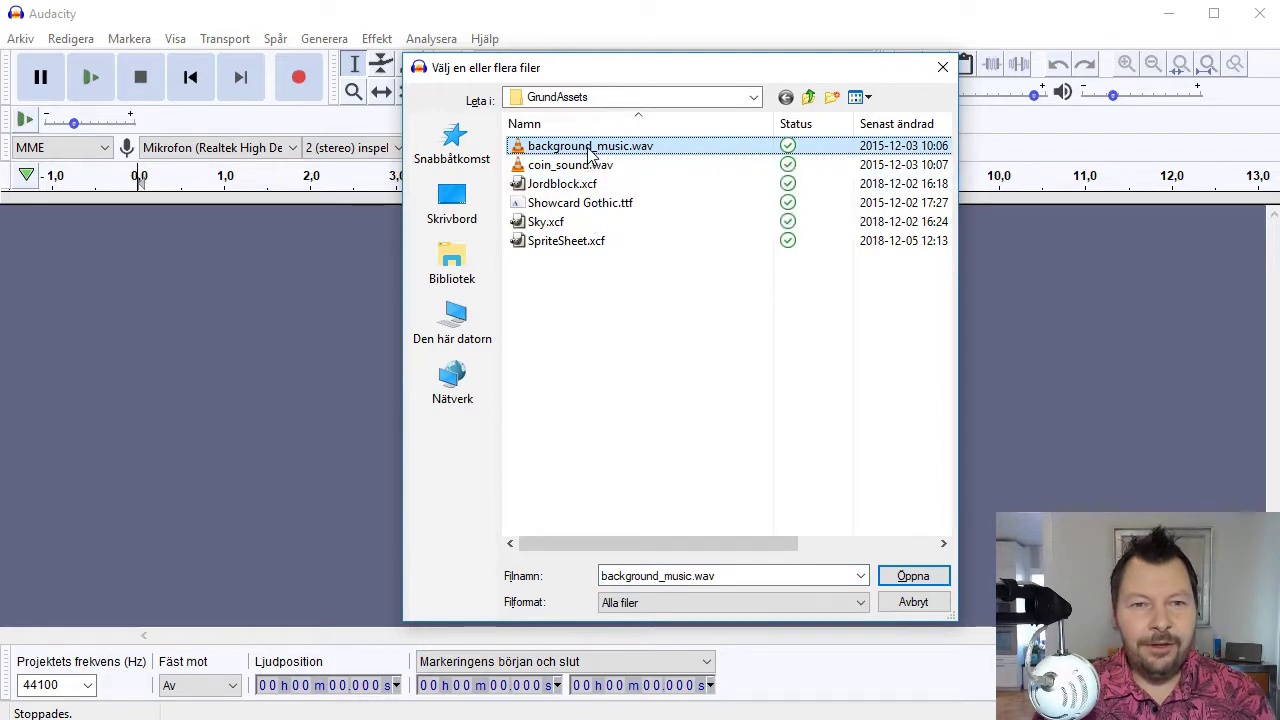
double_click(591, 150)
left_click(988, 684)
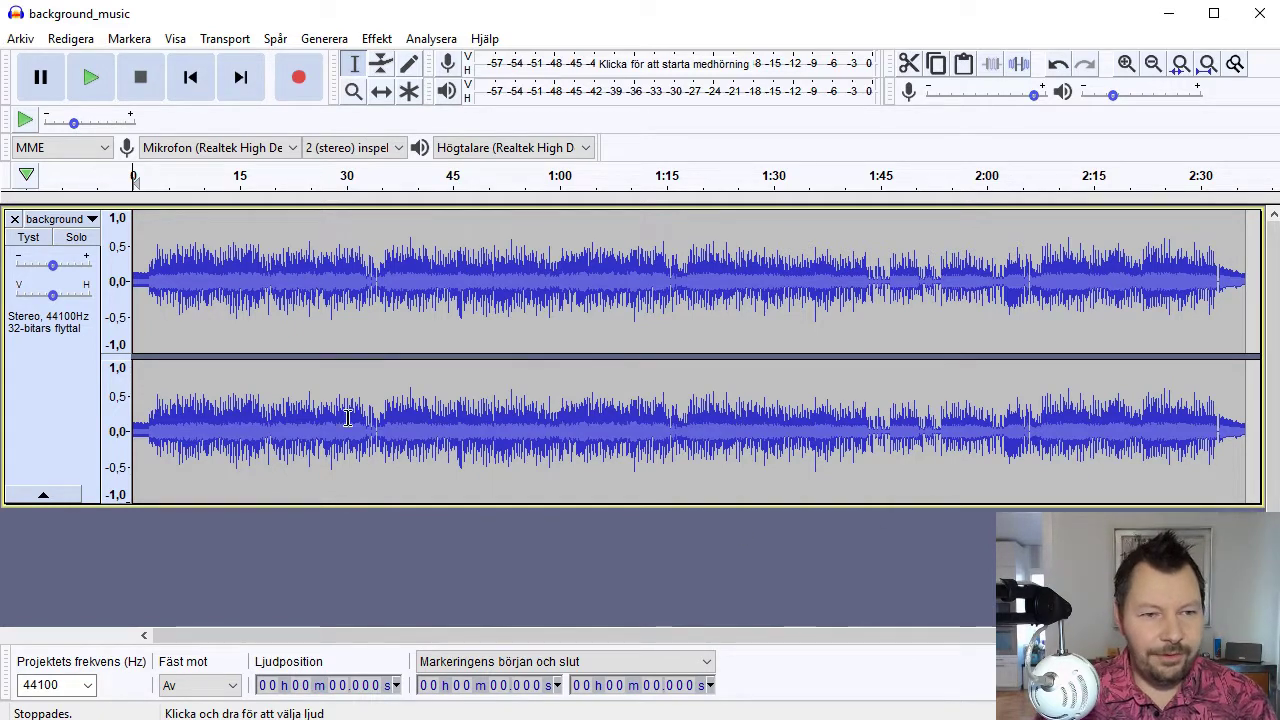
left_click(90, 82)
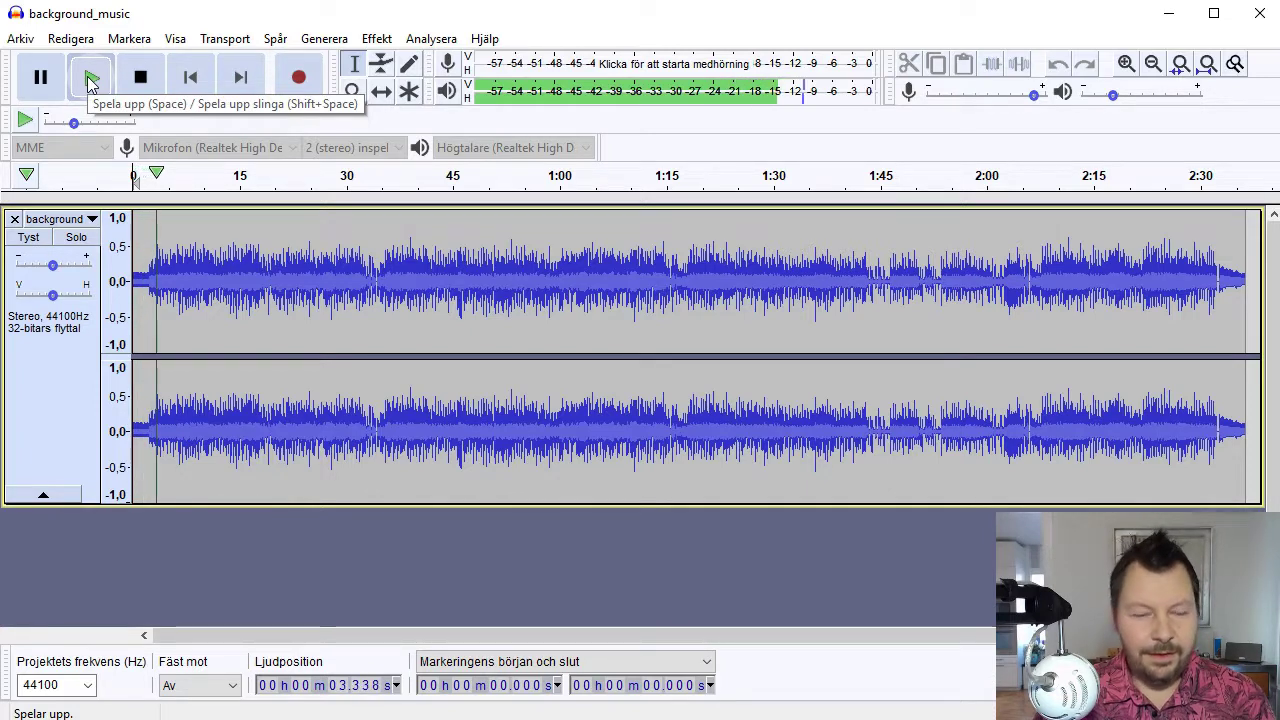
left_click(143, 87)
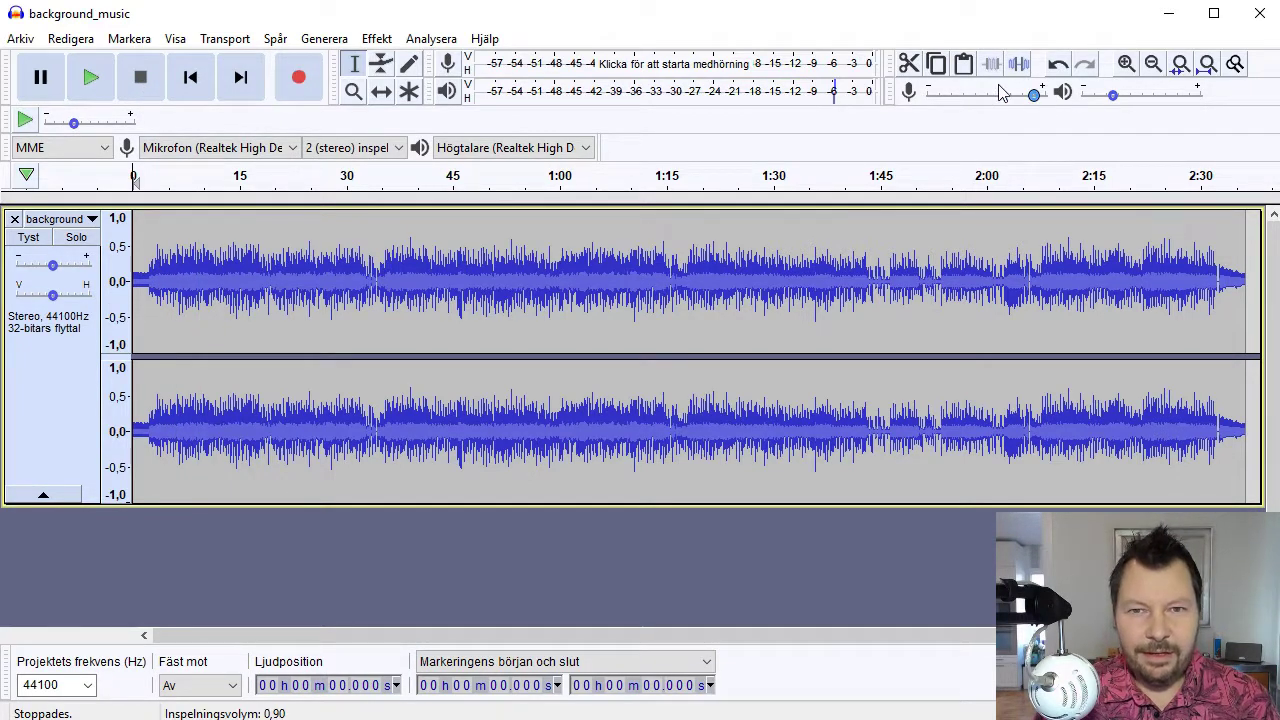
- Delete the silence at the very start of the background music track, from 0 to about 0.011 seconds
left_click(1125, 64)
left_click(1125, 64)
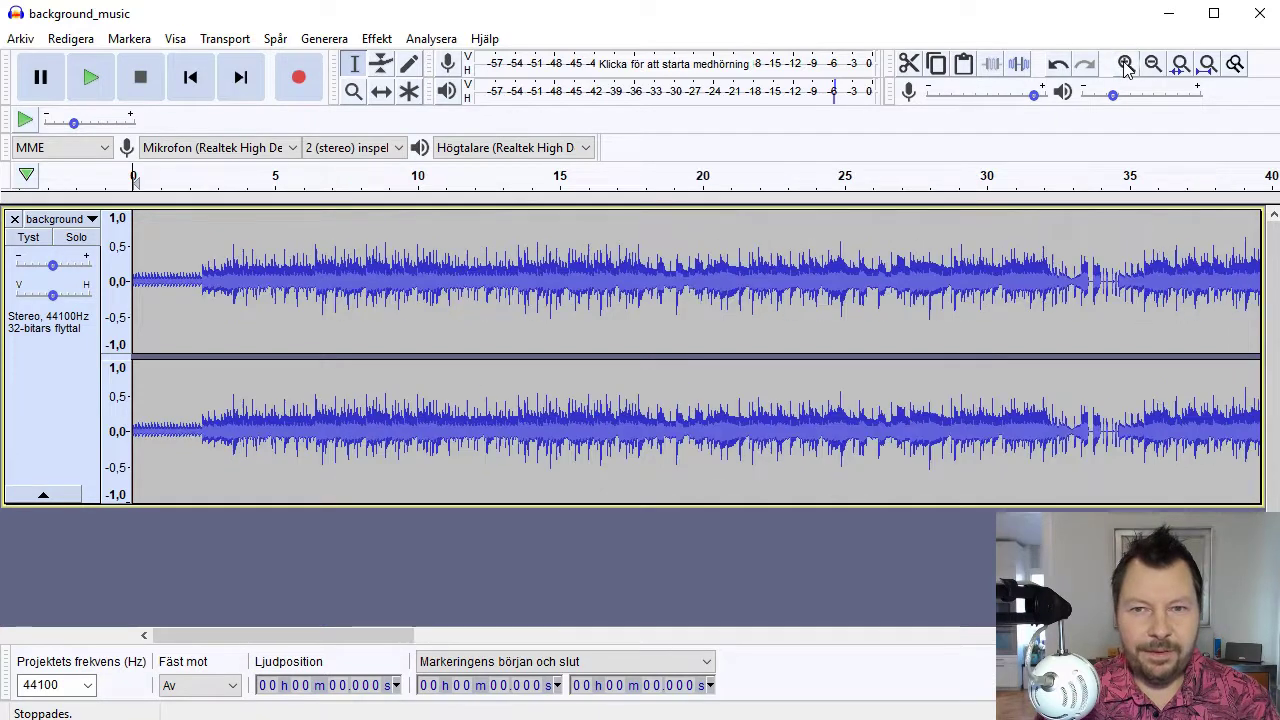
left_click(1125, 64)
left_click(1125, 64)
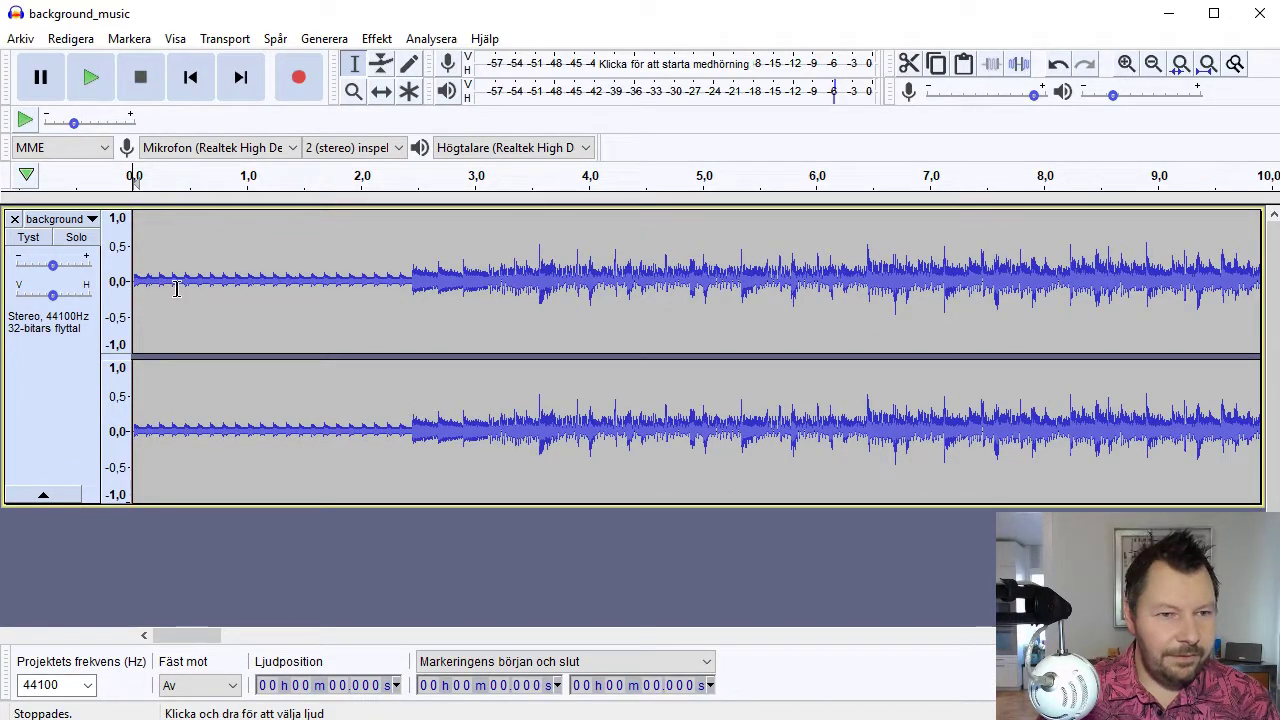
left_click(1125, 64)
left_click(1125, 64)
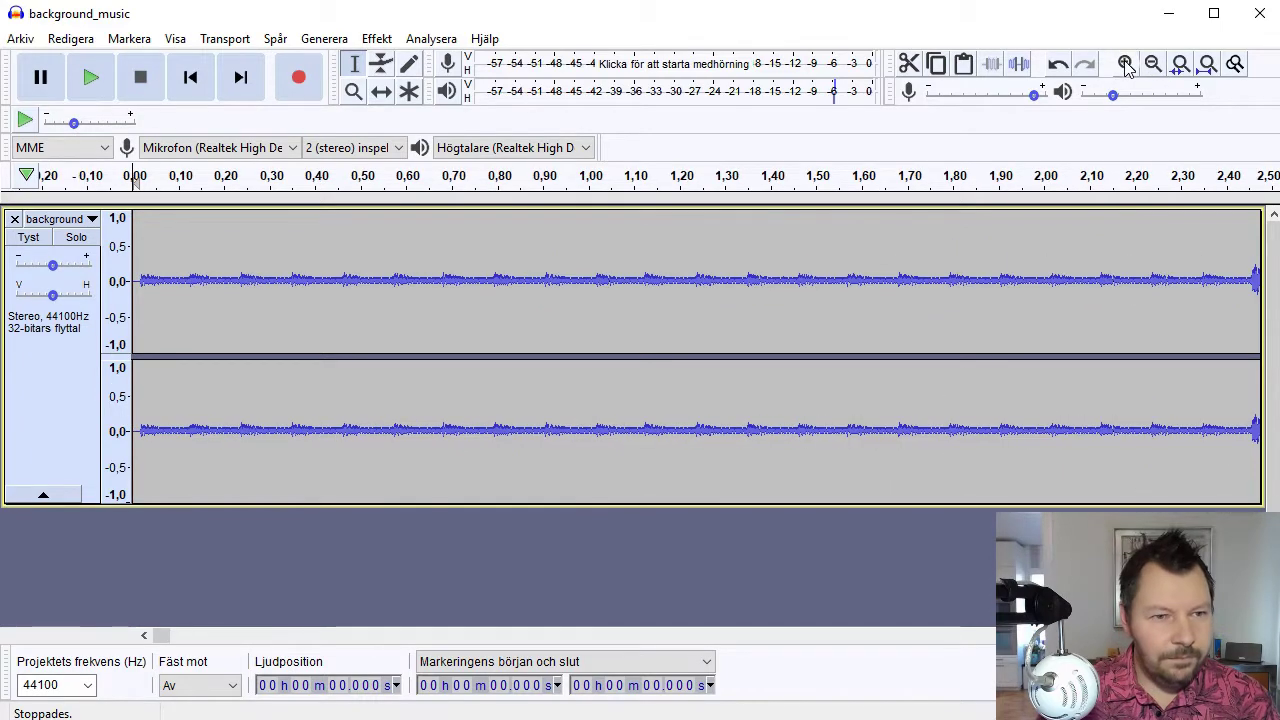
left_click(142, 281)
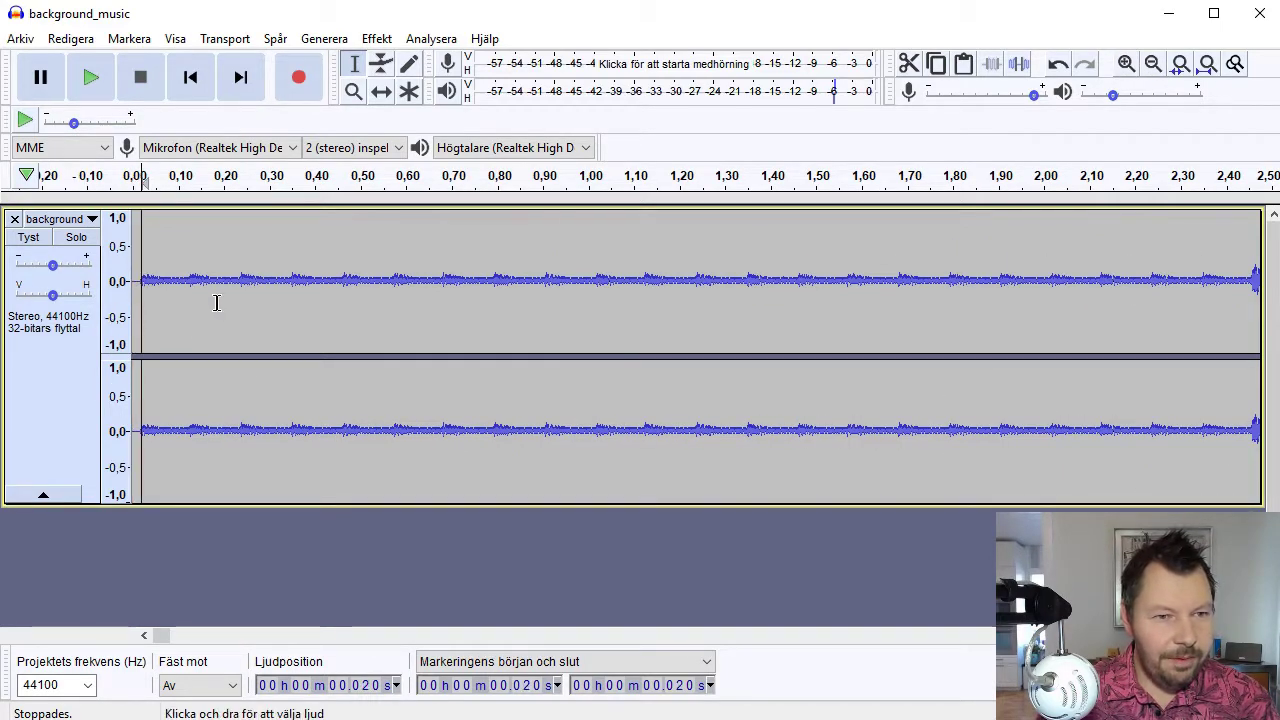
left_click(136, 279)
left_click_drag(136, 279, 125, 274)
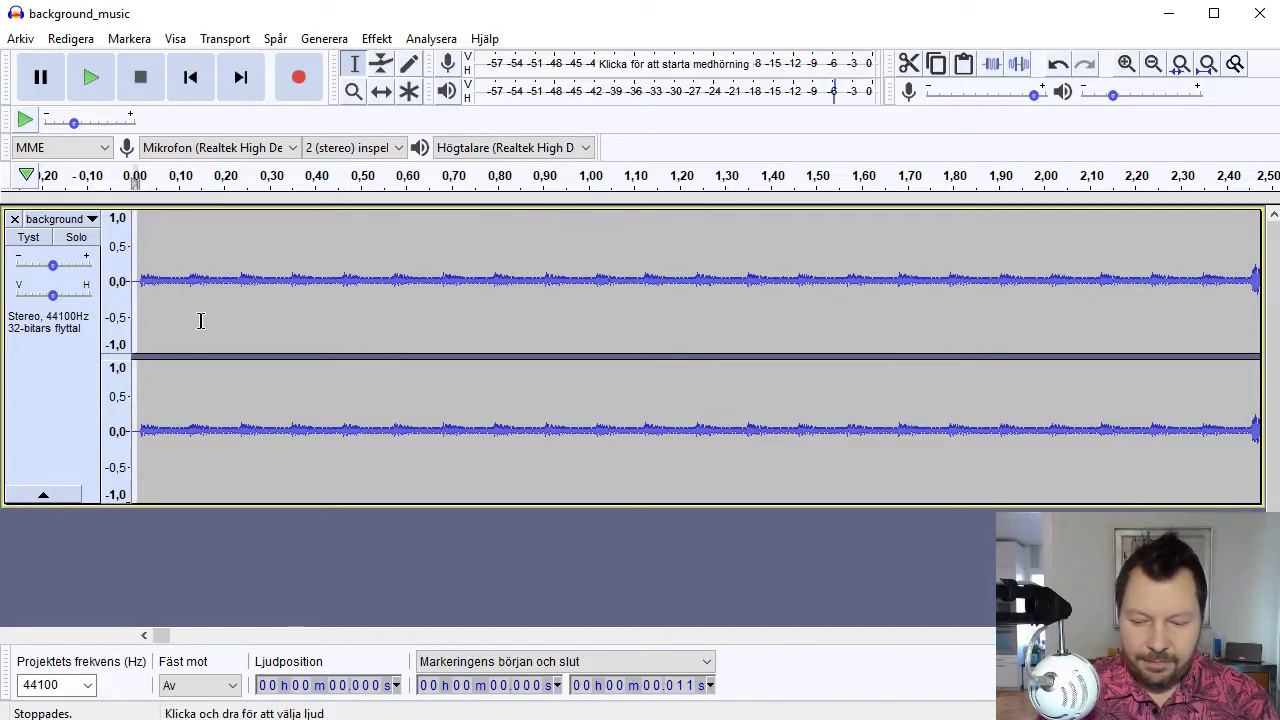
key("Delete")
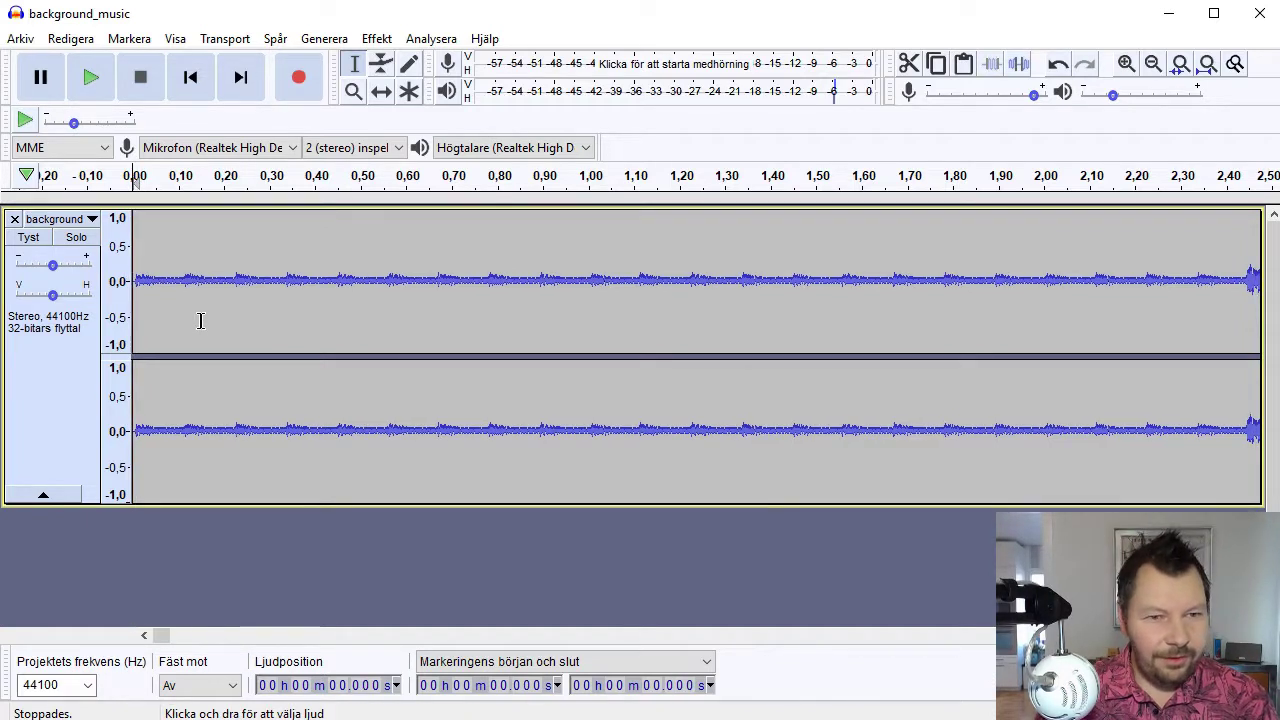
left_click(1152, 64)
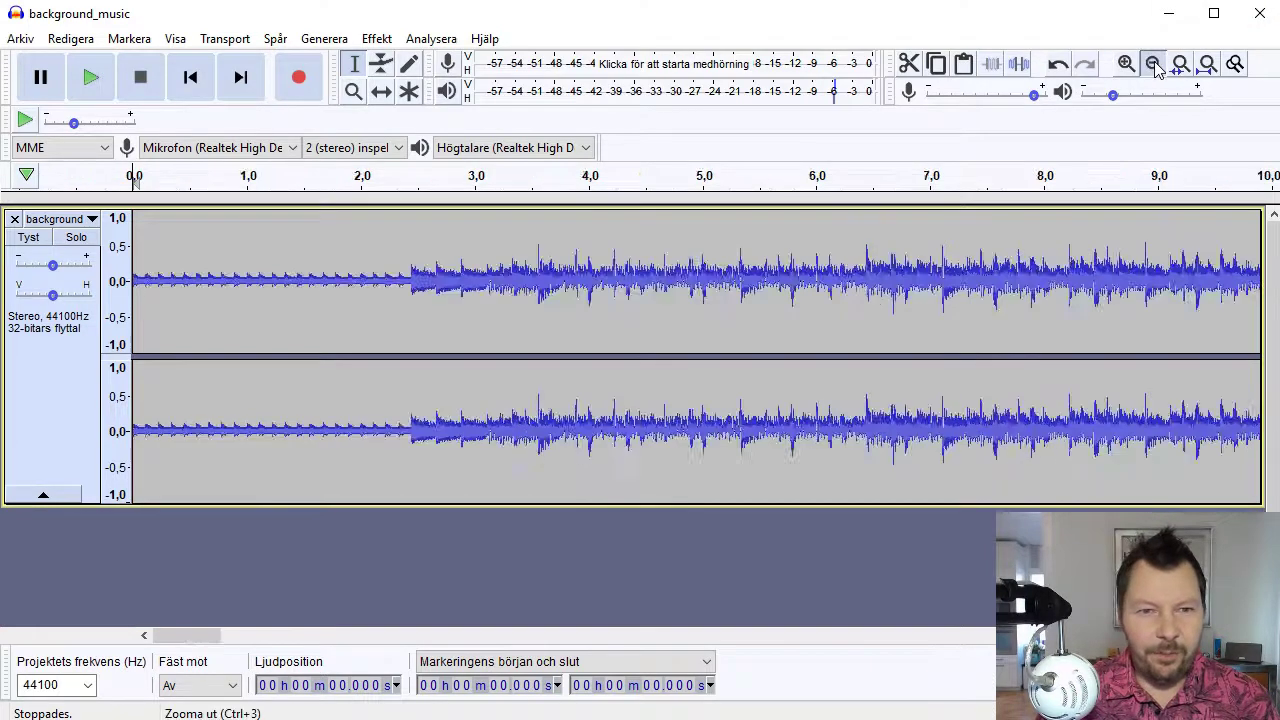
left_click(1152, 64)
left_click(1152, 64)
left_click(1152, 64)
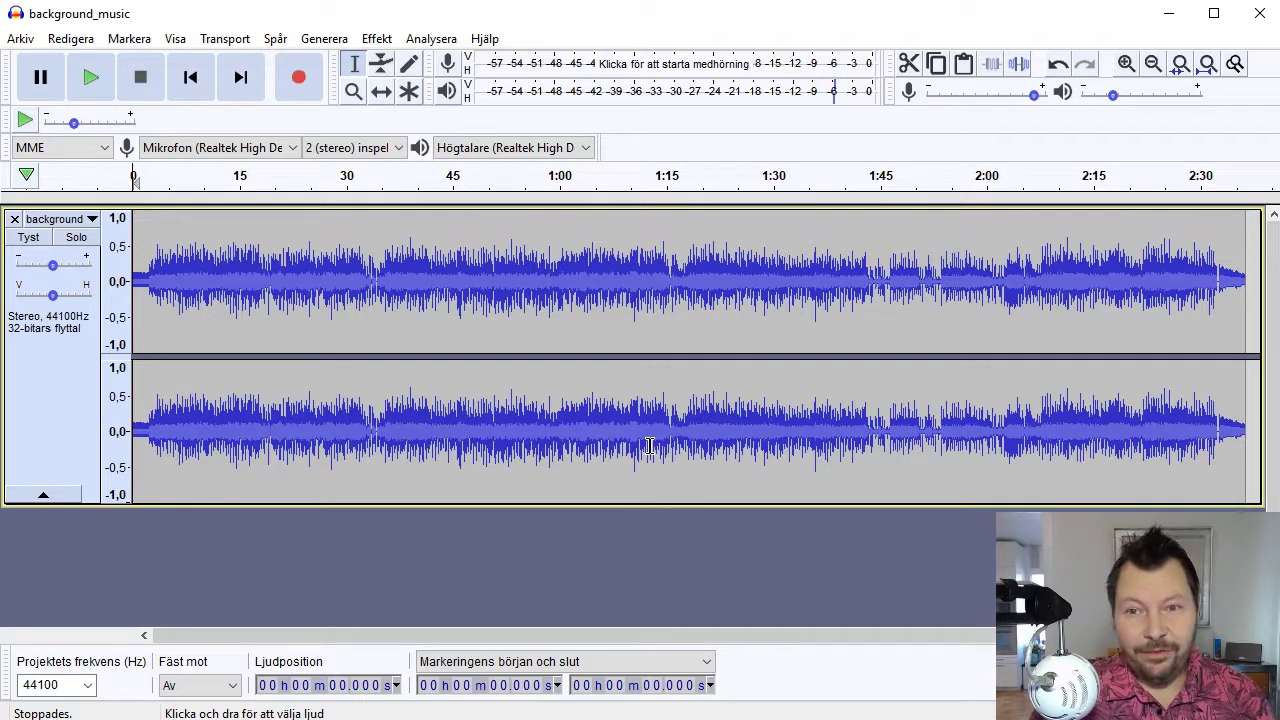
- Set up an OGG export of the track as background_music.ogg into M5_RobotSisters/Assets/Misc on the desktop
left_click(20, 38)
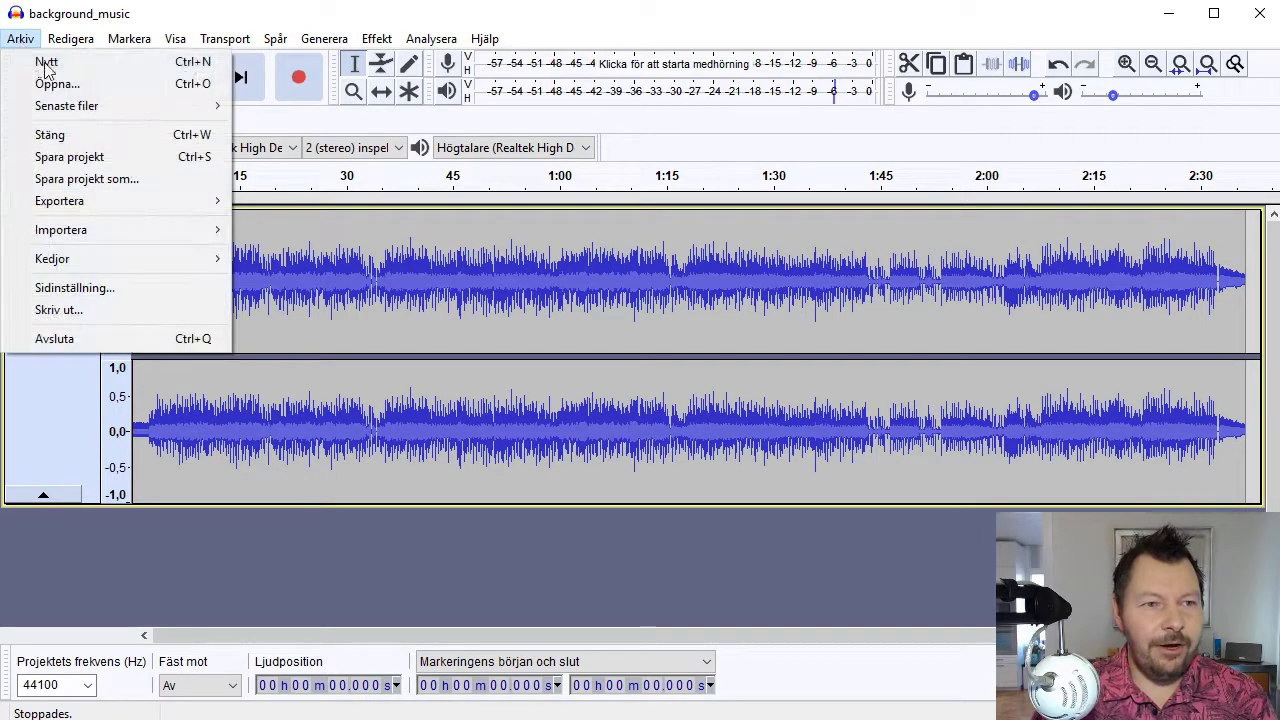
mouse_move(127, 204)
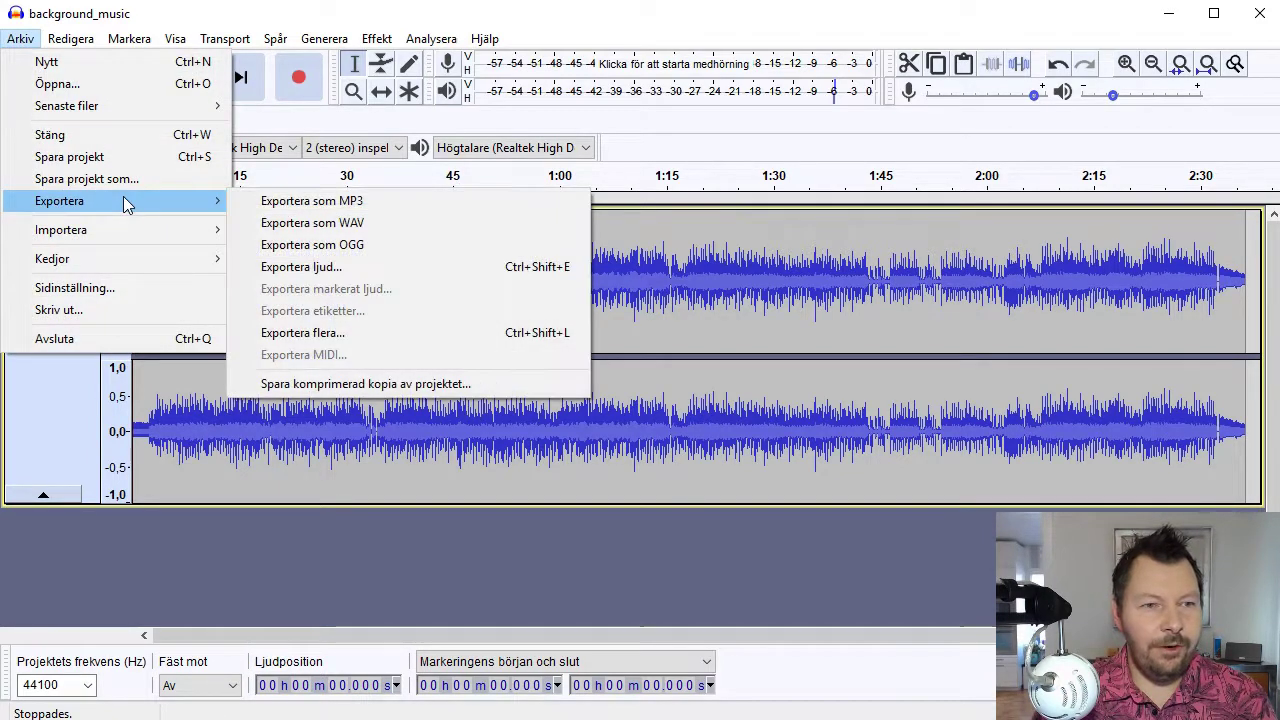
left_click(356, 246)
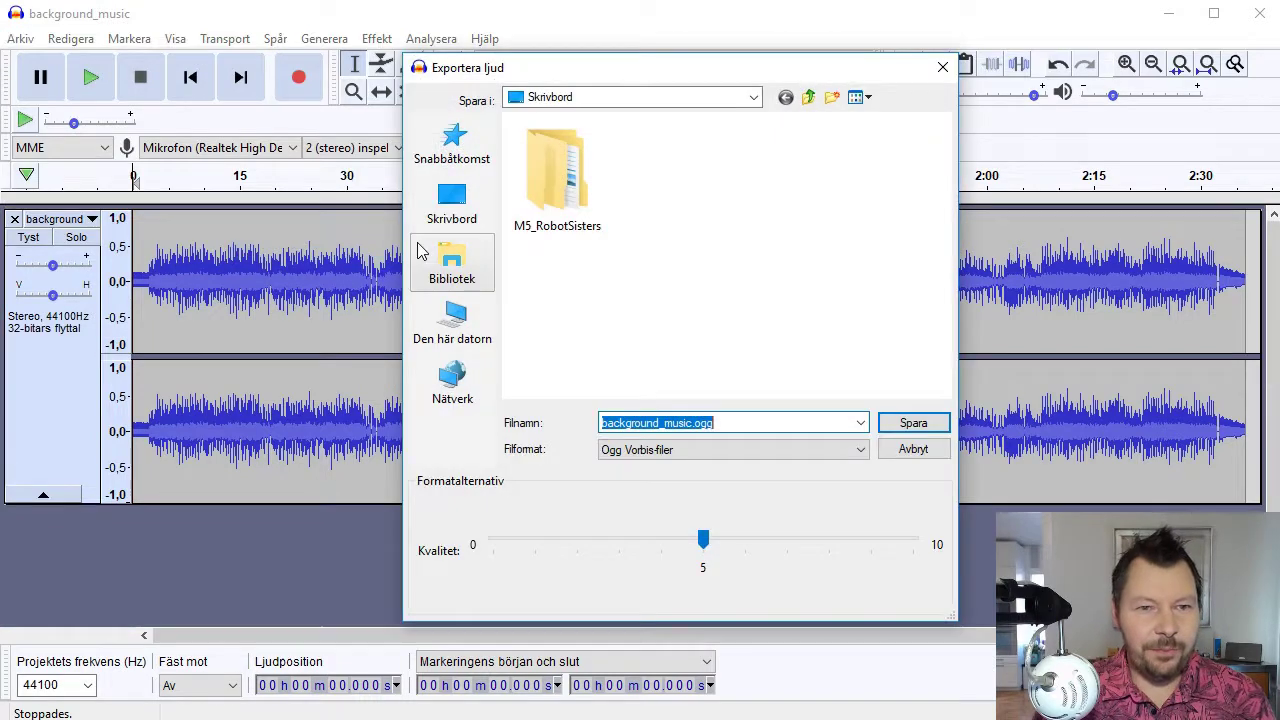
double_click(560, 177)
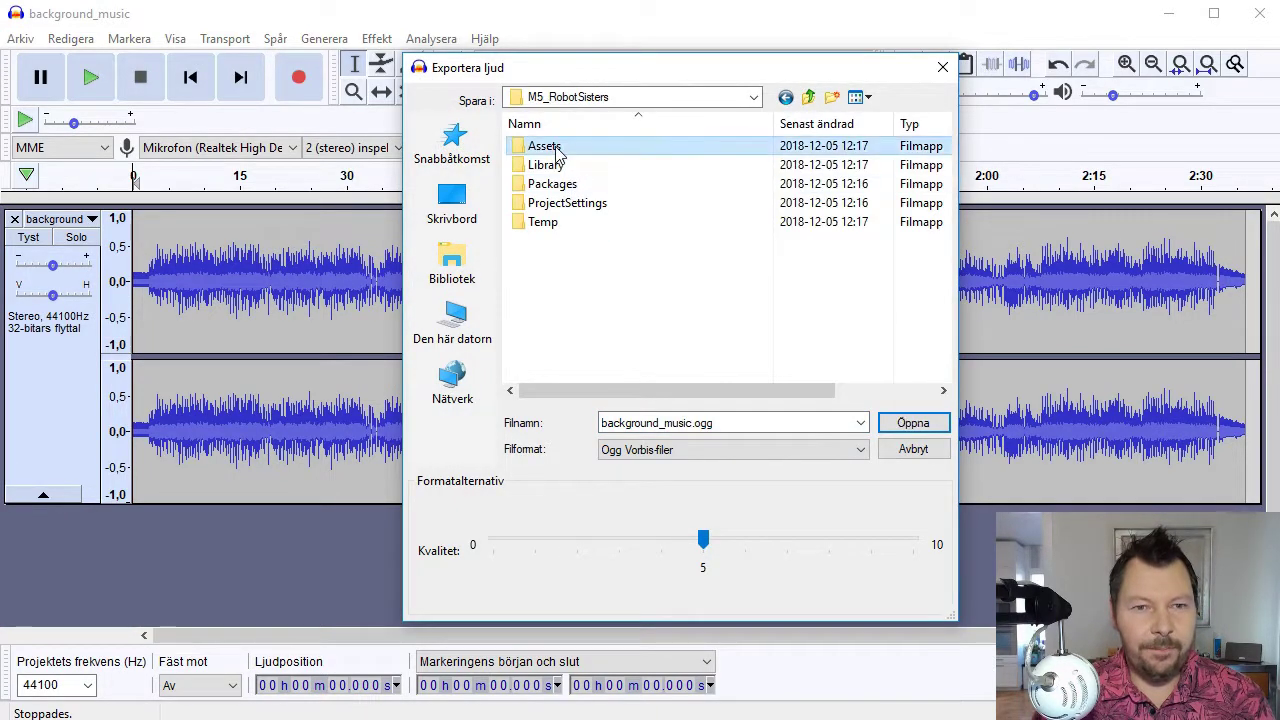
double_click(550, 146)
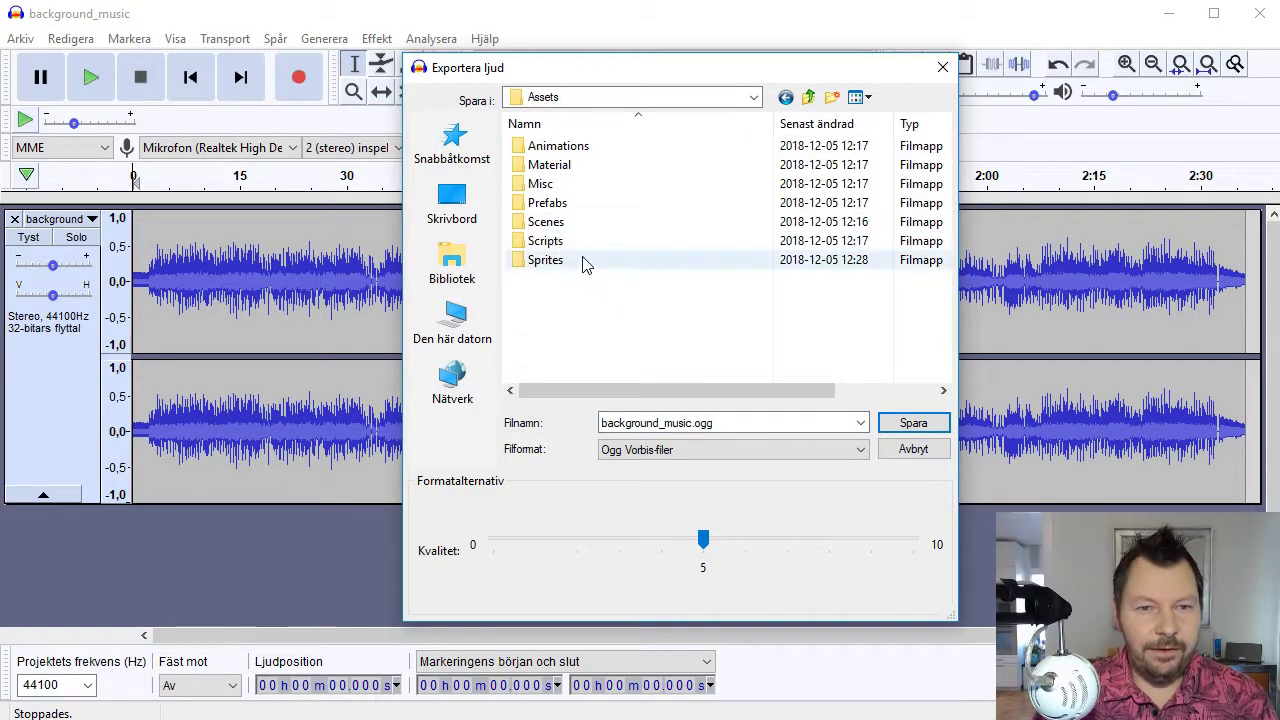
double_click(556, 186)
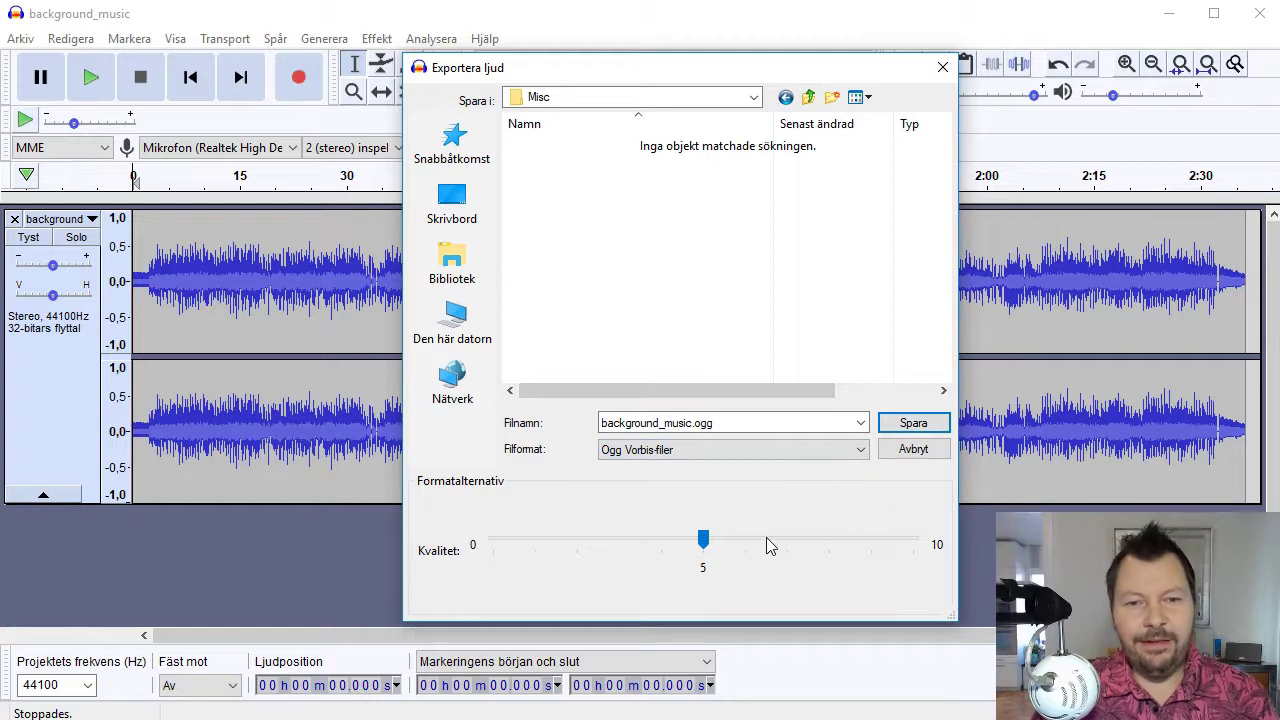
left_click_drag(703, 540, 486, 540)
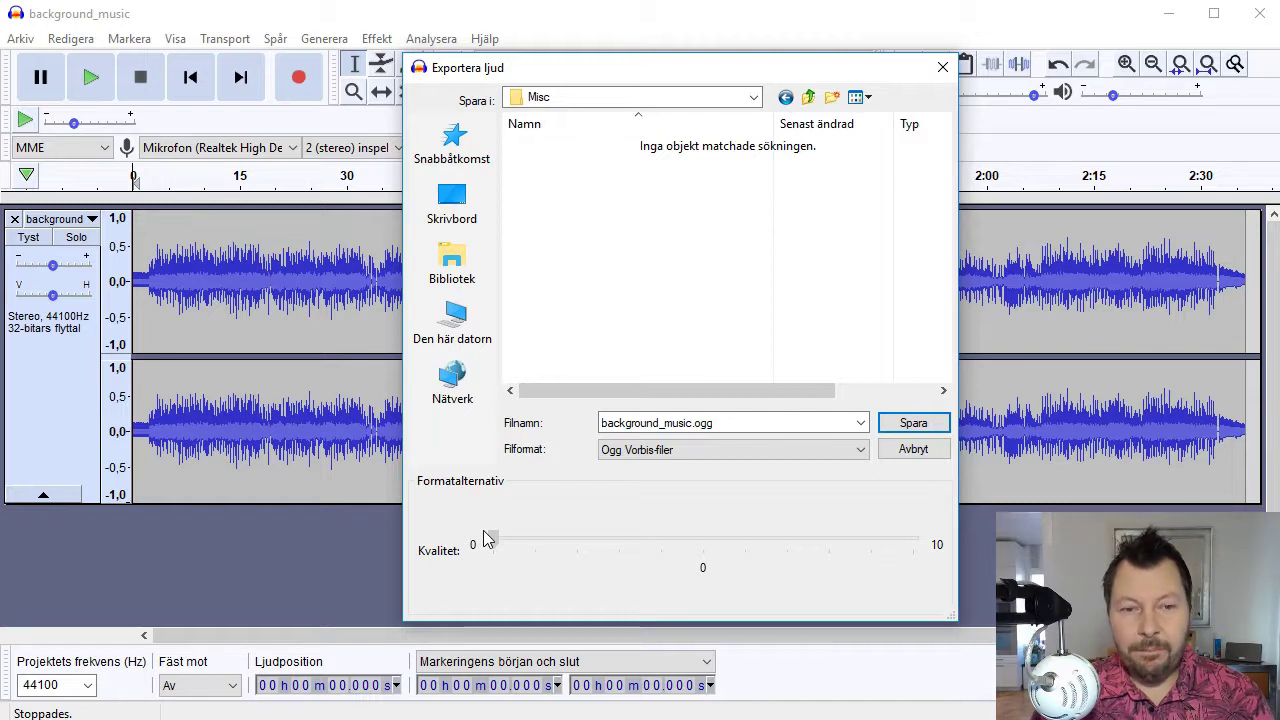
left_click_drag(486, 540, 970, 547)
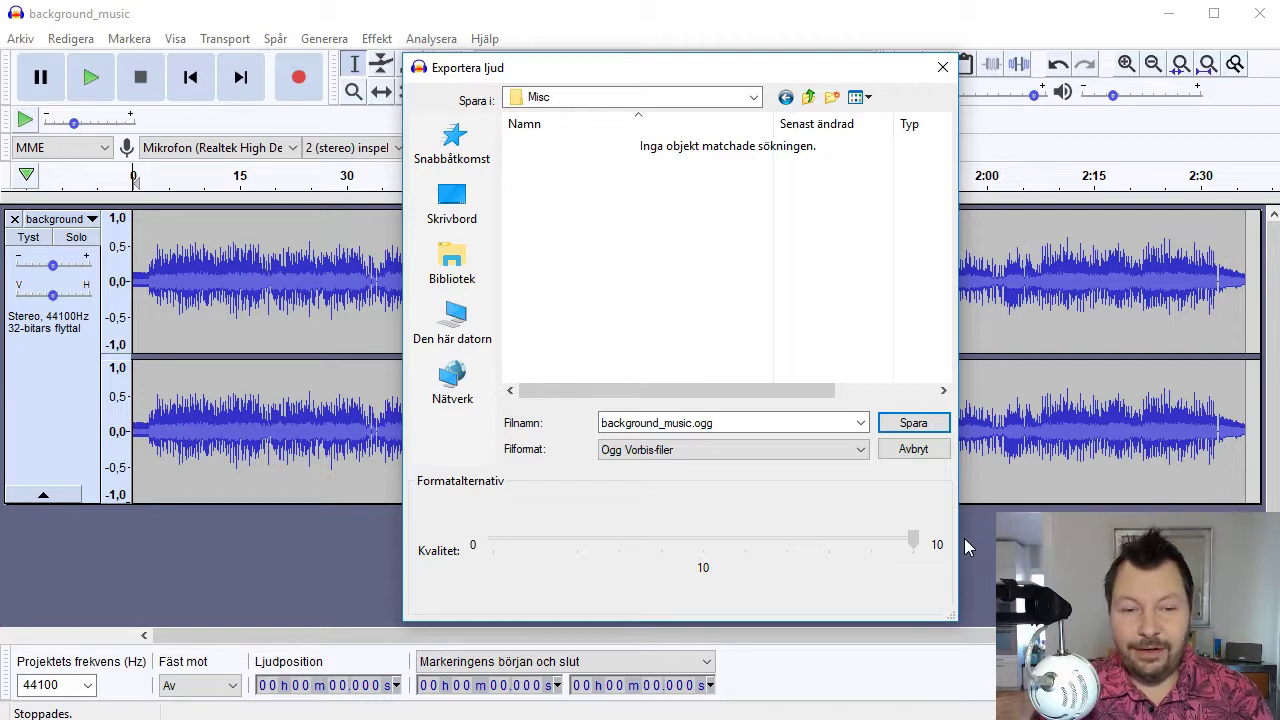
left_click_drag(913, 541, 706, 542)
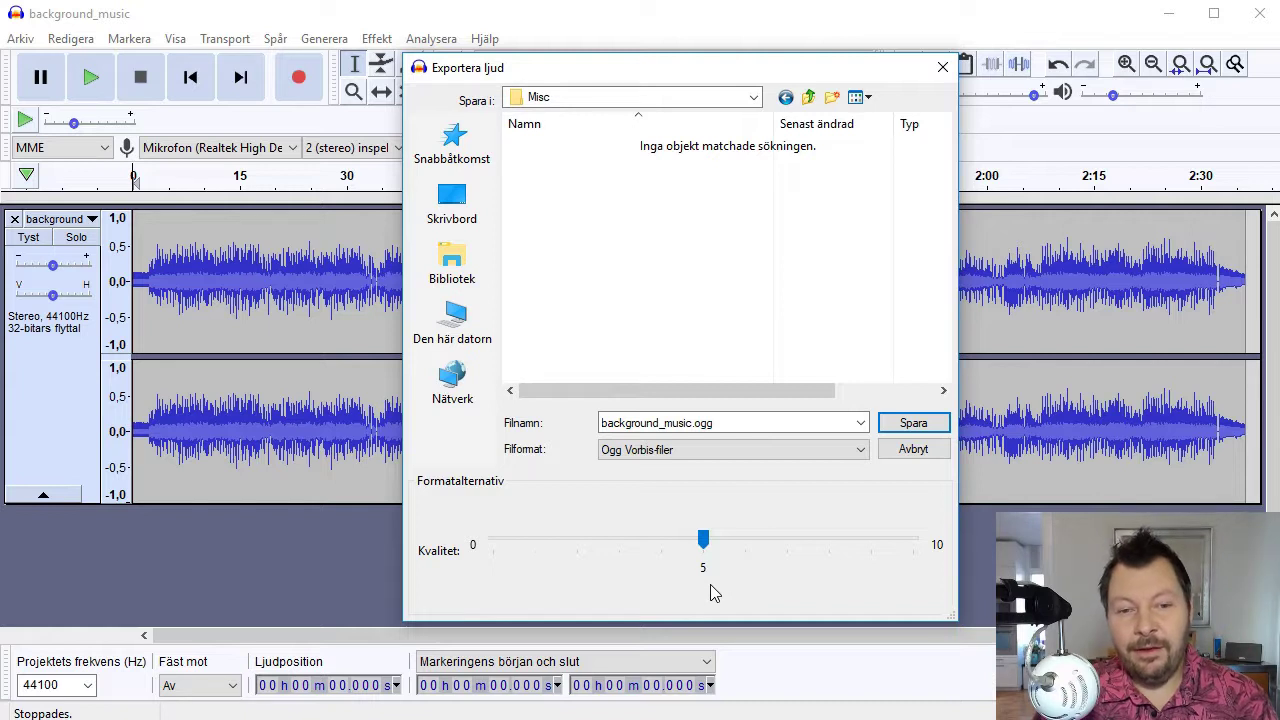
- Save background_music.ogg at quality 5 with all metadata tags left empty
left_click(913, 424)
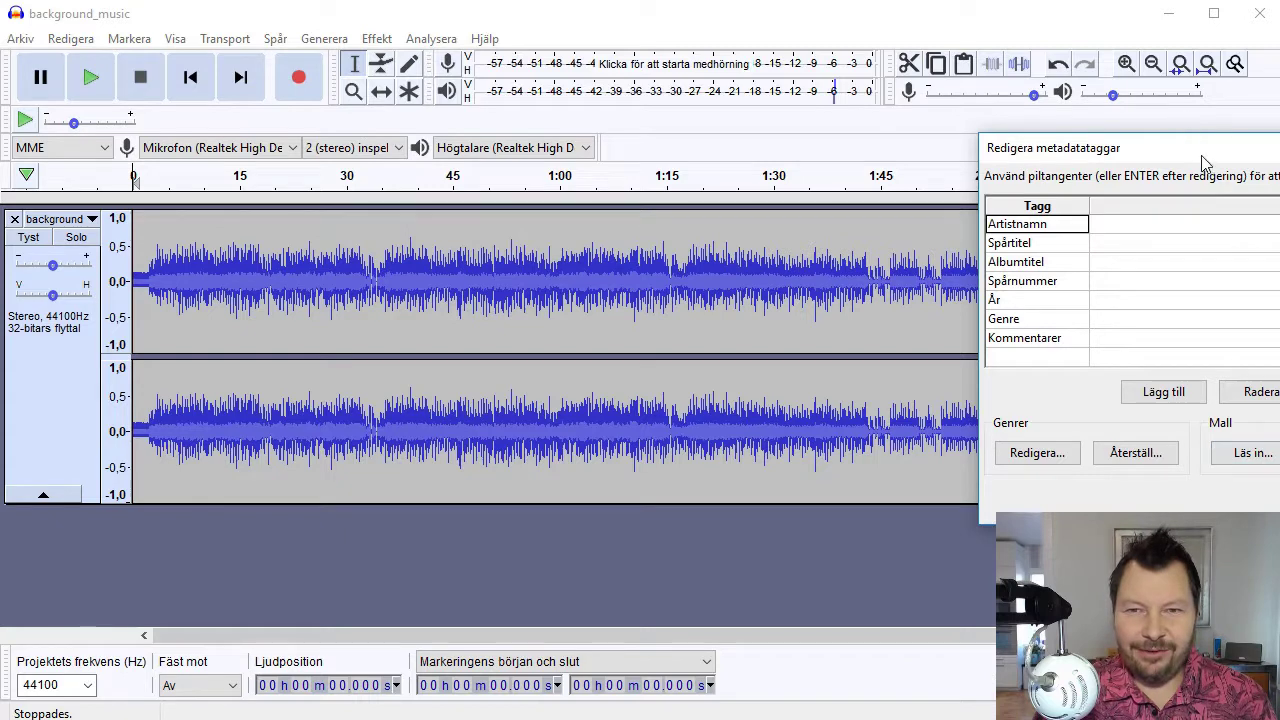
left_click_drag(1200, 150, 556, 119)
left_click(750, 469)
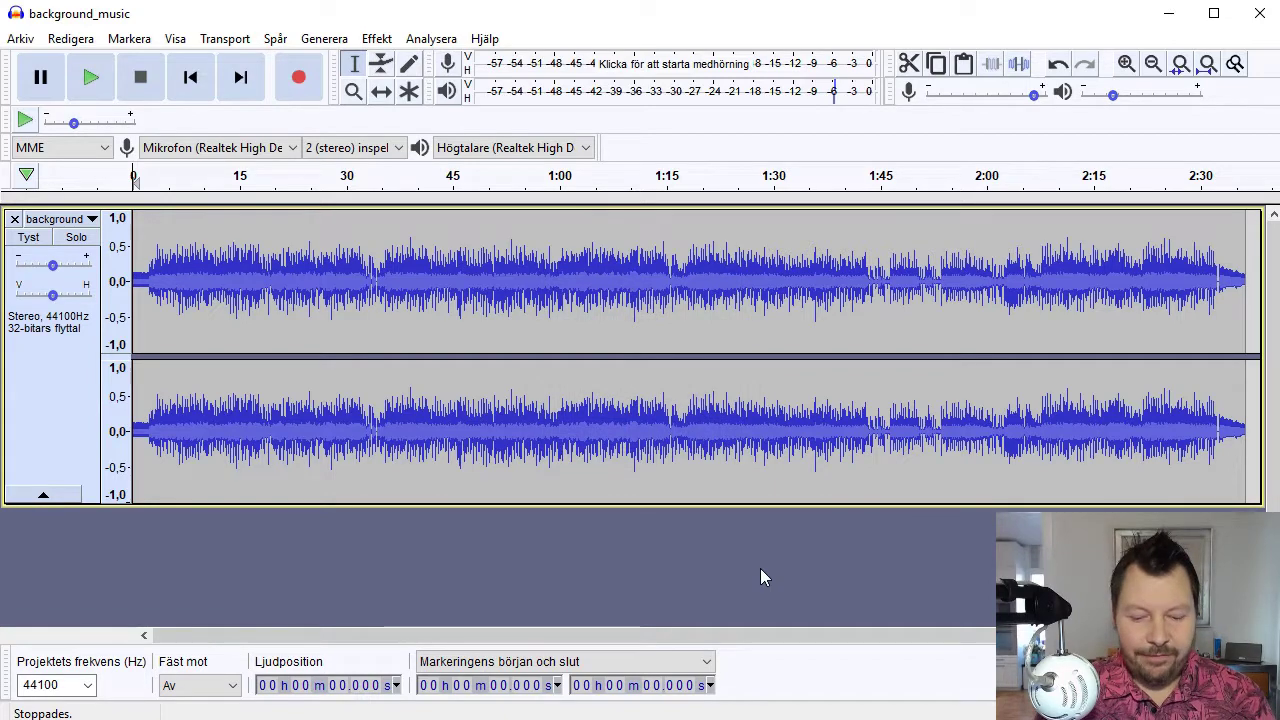
- Open coin_sound.wav, importing it as a copy, and maximize its project window
key("ctrl+o")
double_click(628, 165)
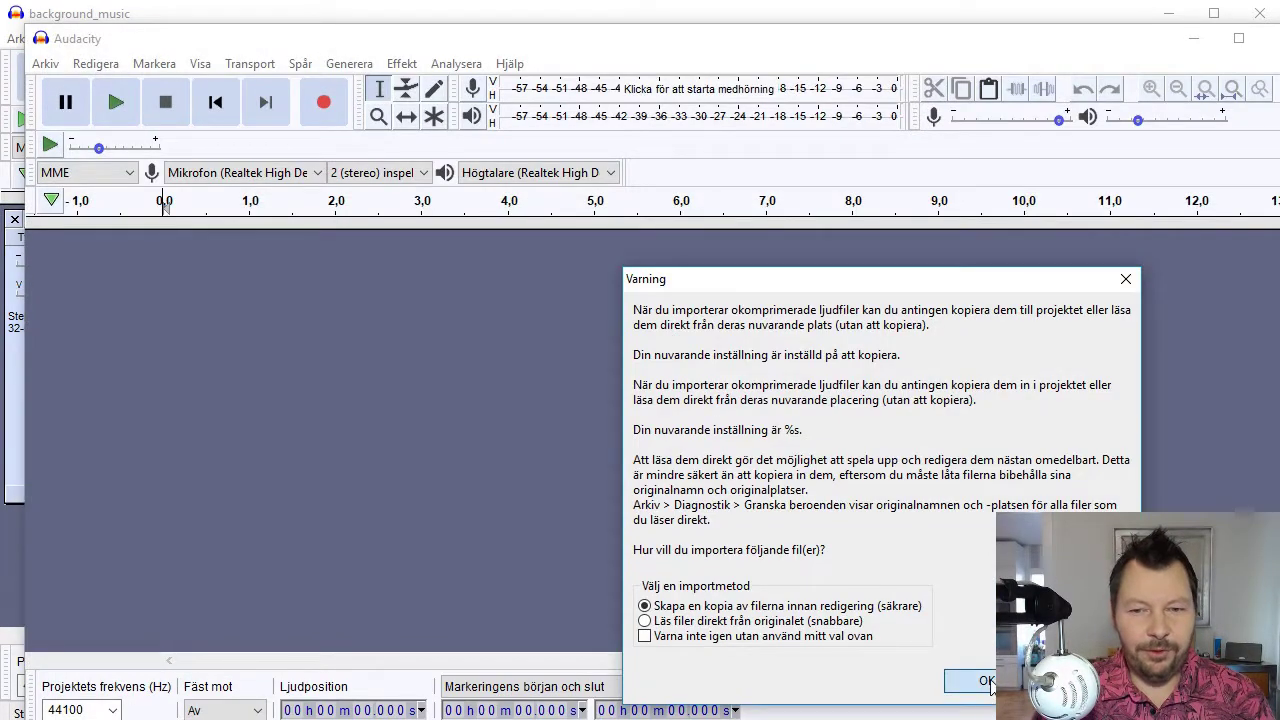
left_click(968, 682)
double_click(590, 43)
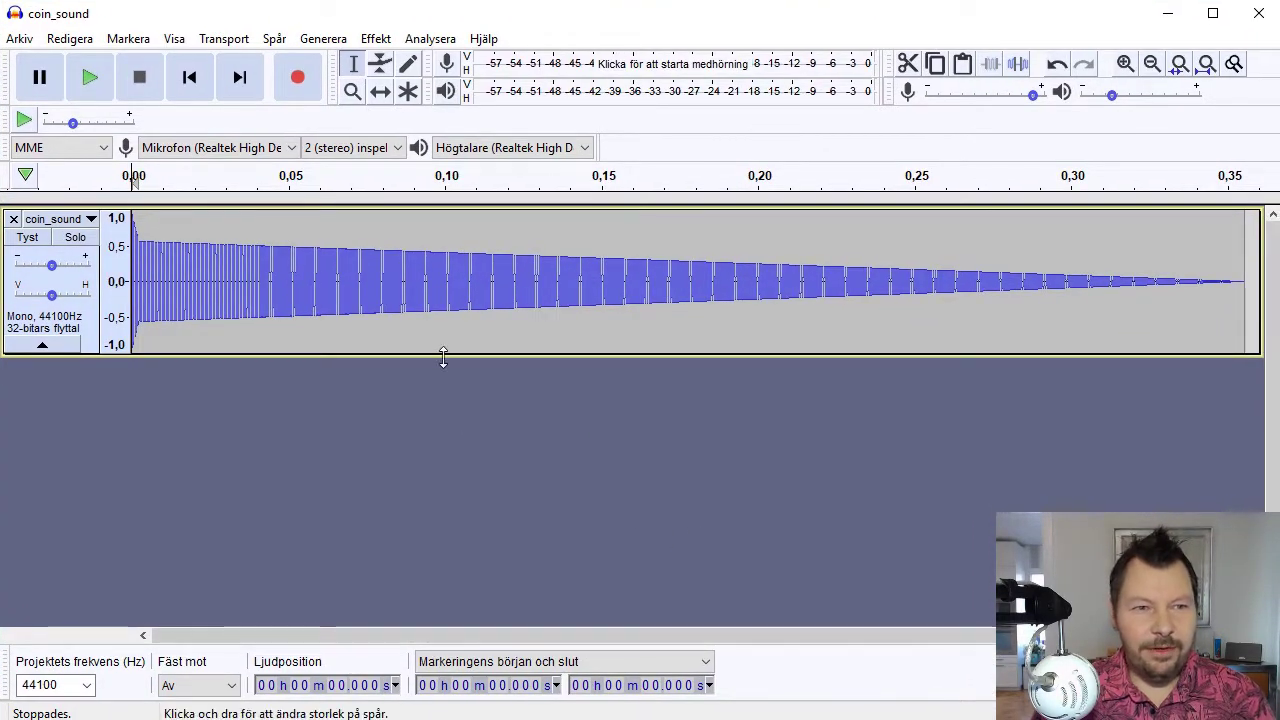
- Play back the coin sound several times and look through the available effects
left_click(89, 80)
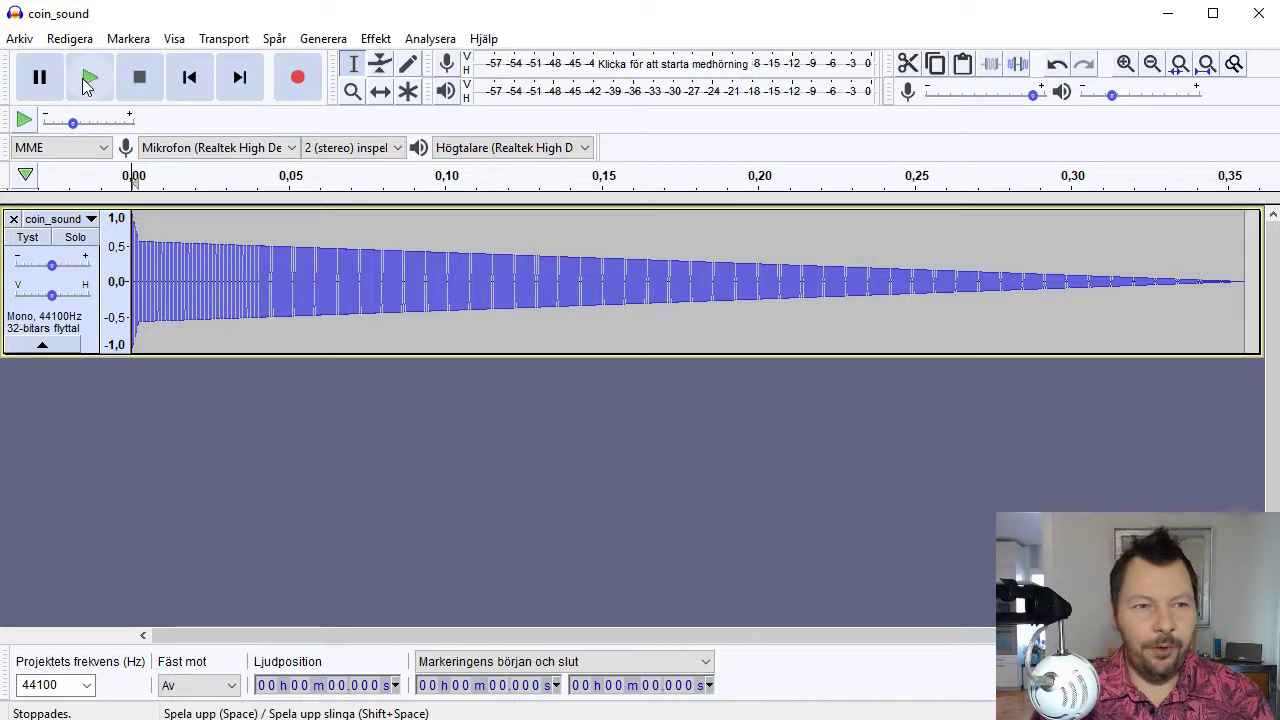
left_click(89, 80)
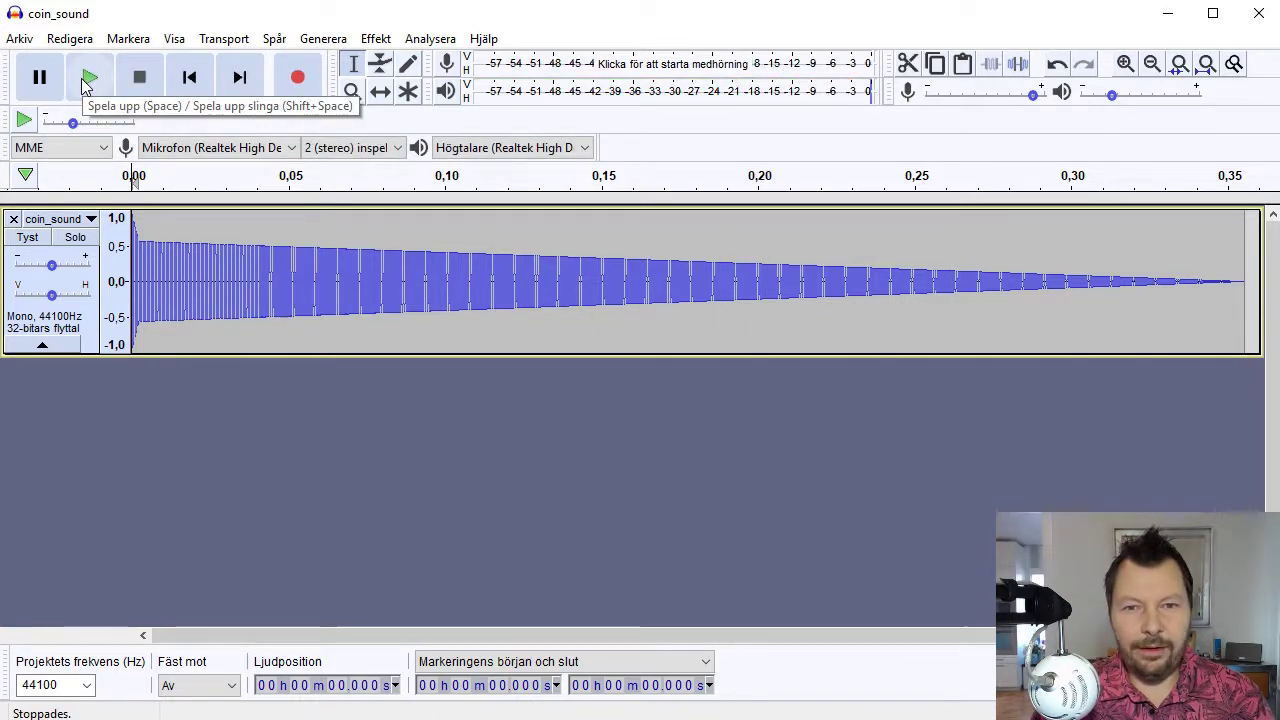
left_click(89, 80)
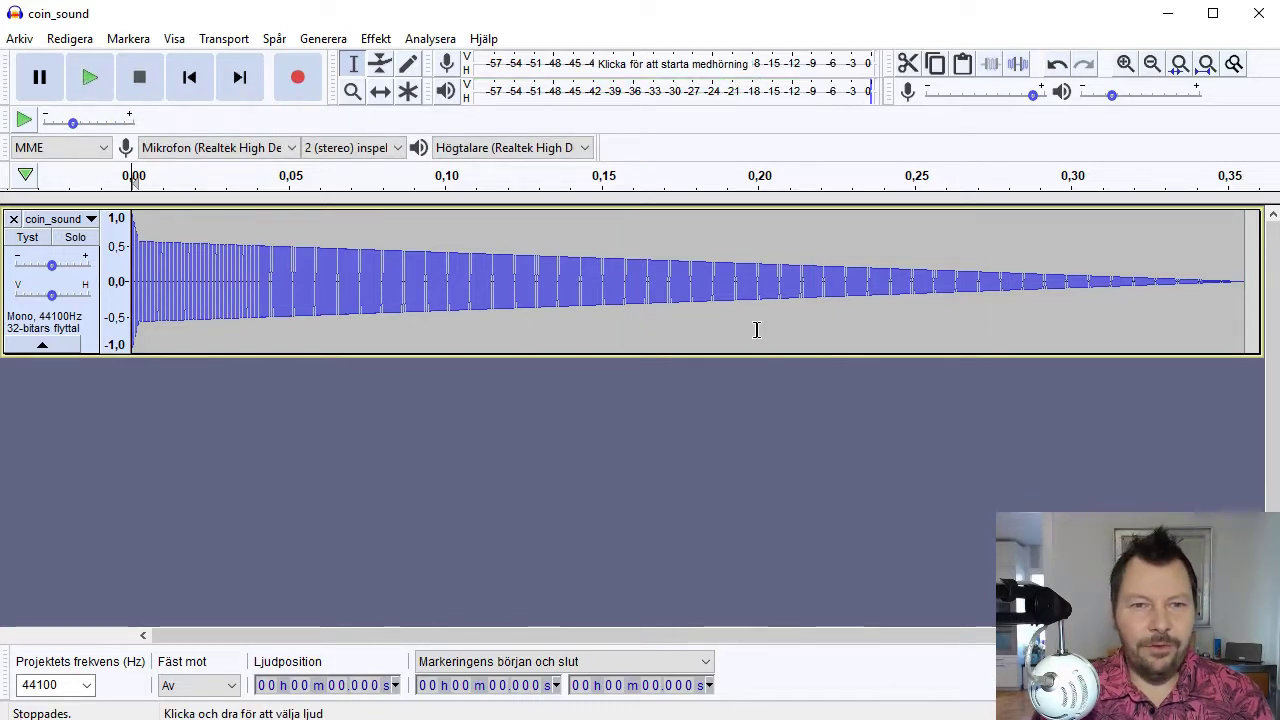
left_click(376, 39)
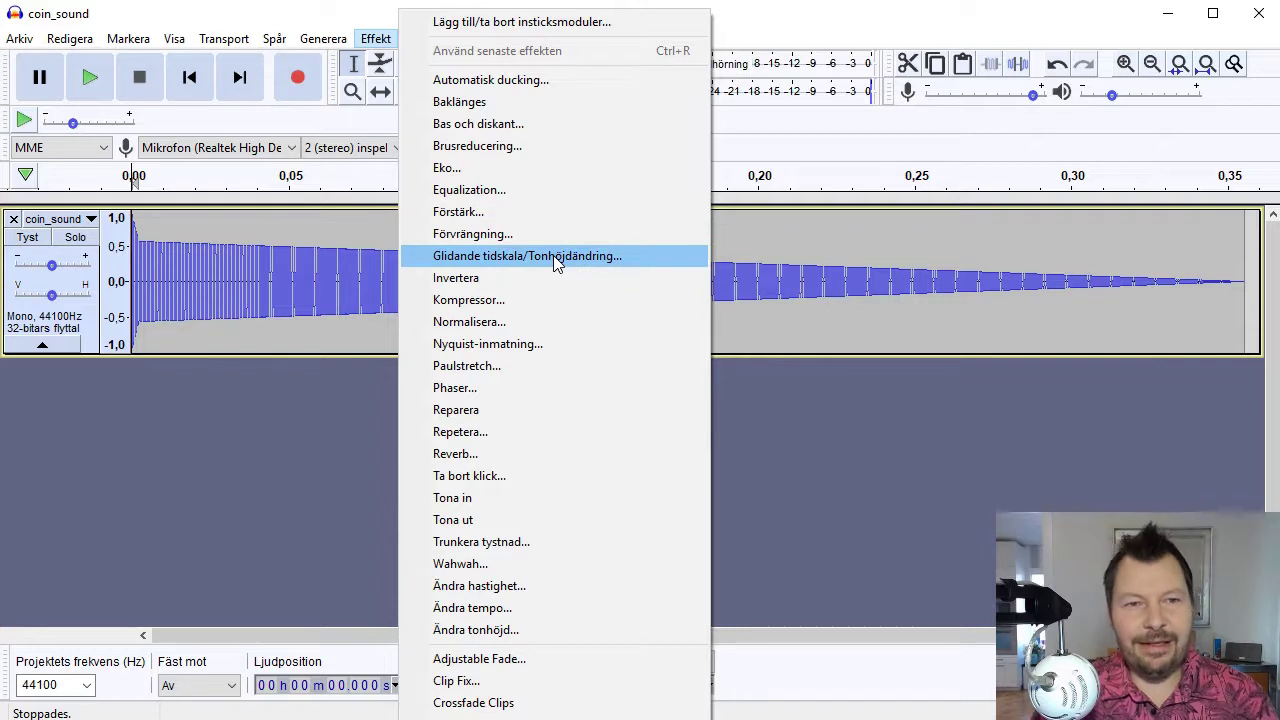
key("Escape")
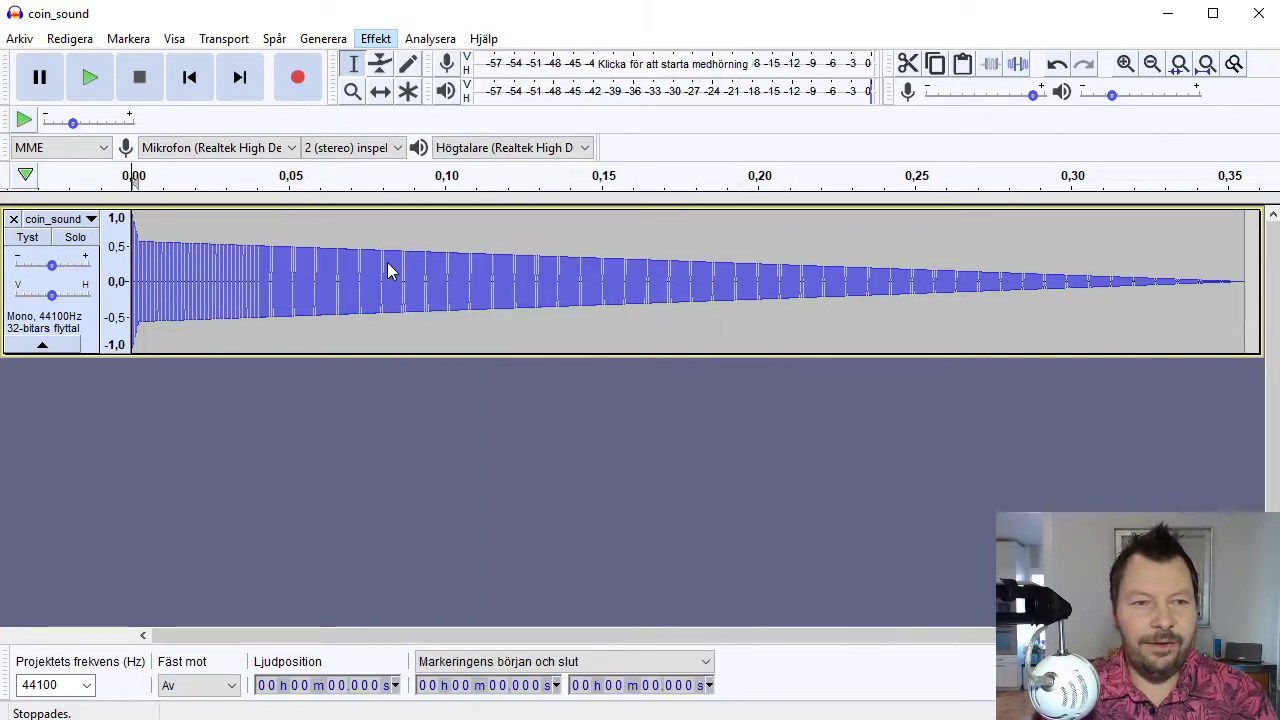
- Export the coin sound as coin_sound.ogg into the Misc folder in Ogg Vorbis format at quality 5, leaving all metadata tags empty
left_click(20, 38)
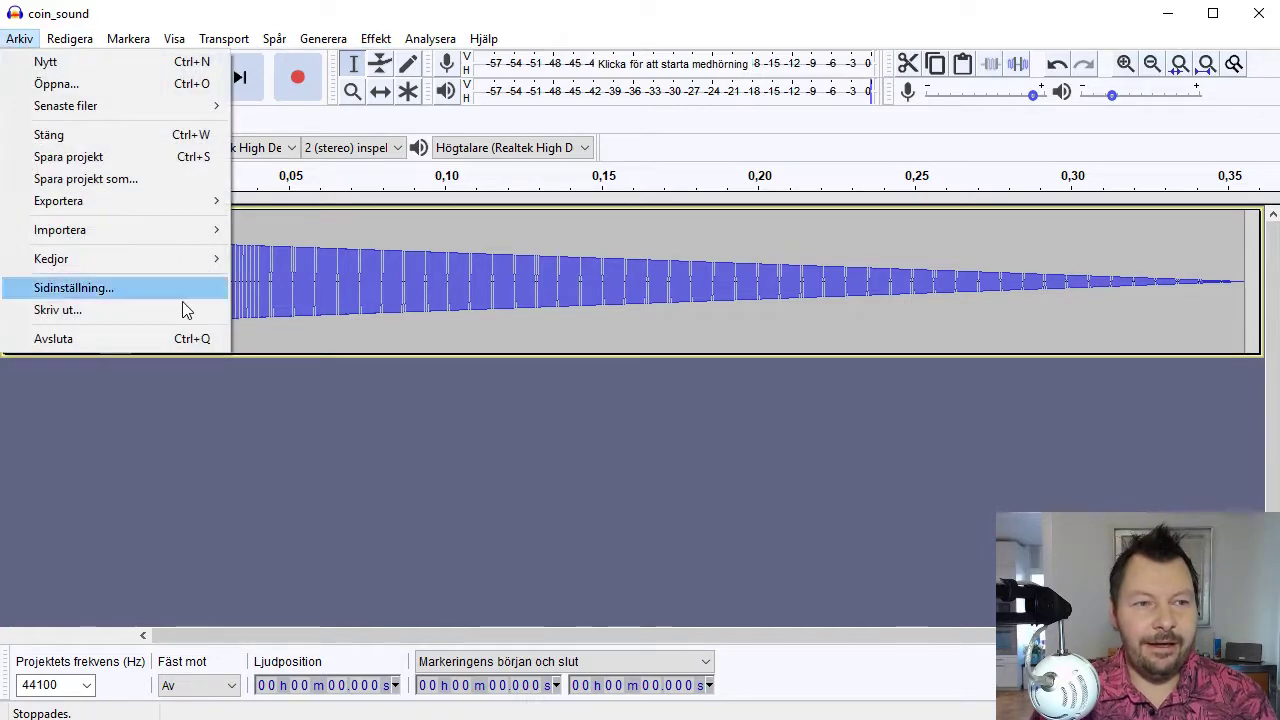
mouse_move(120, 201)
left_click(425, 243)
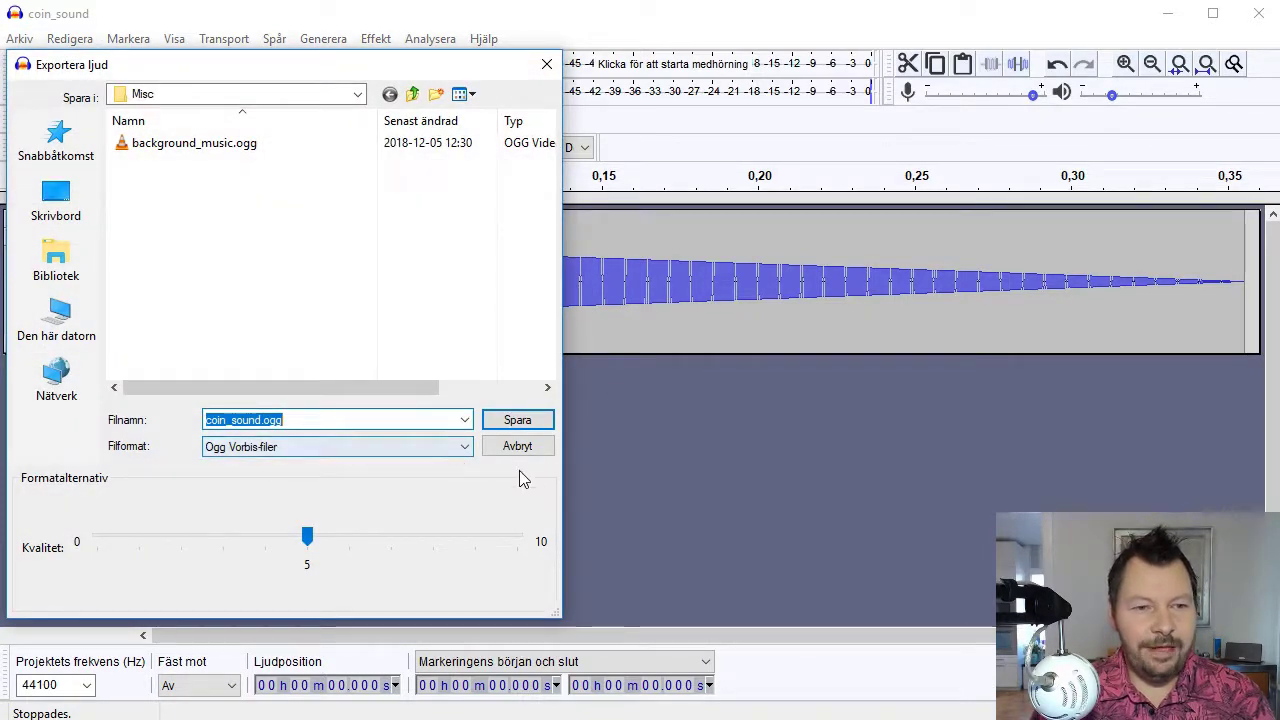
left_click(528, 420)
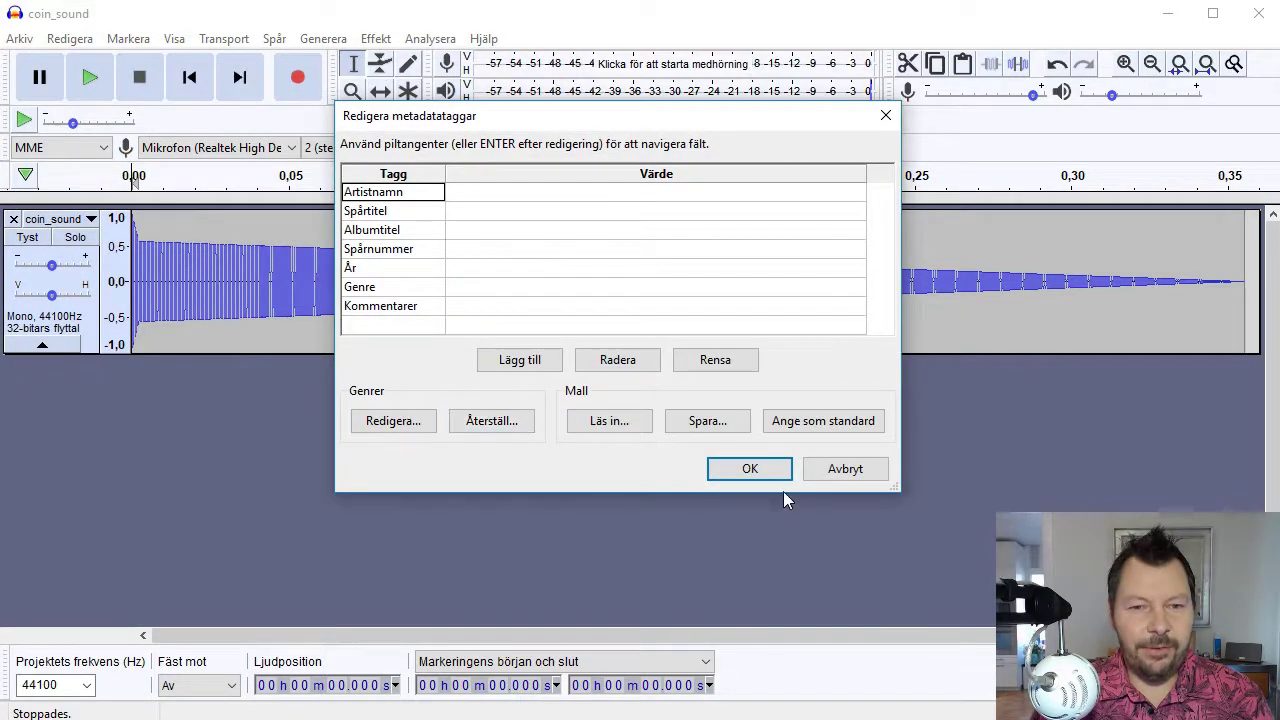
left_click(745, 472)
- Close the coin_sound and background_music projects without saving changes to either
left_click(1268, 15)
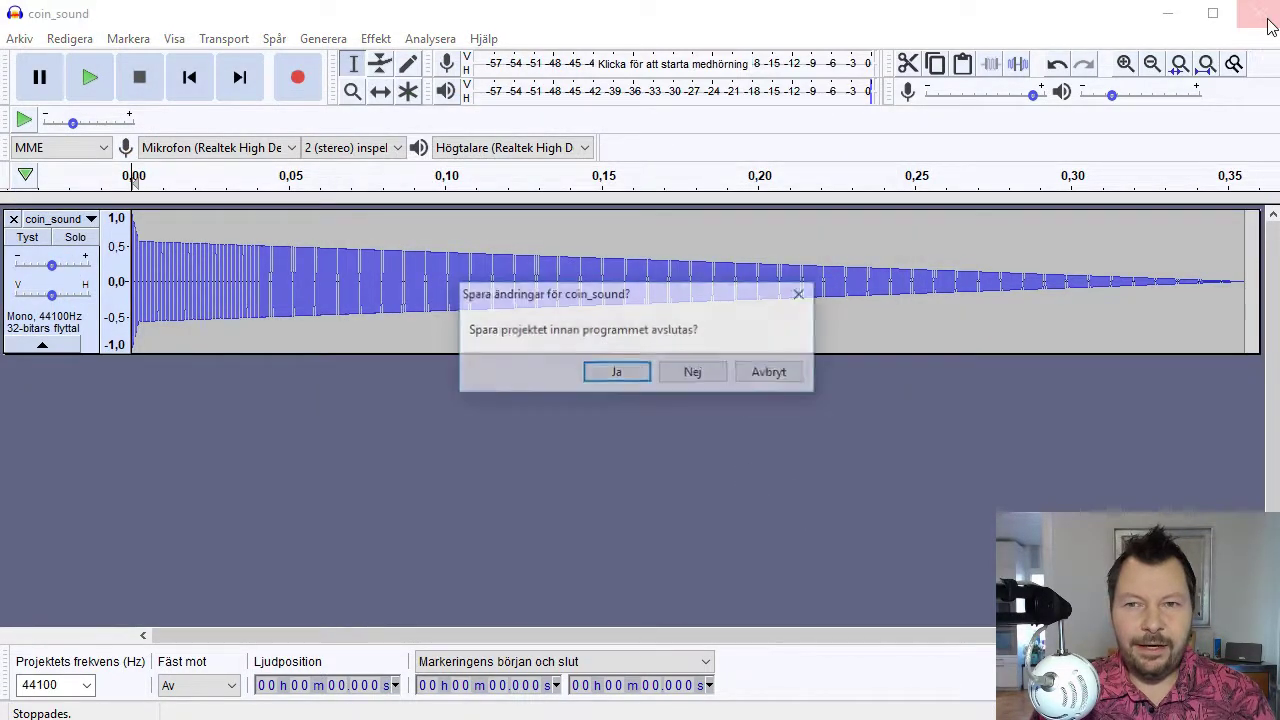
left_click(694, 373)
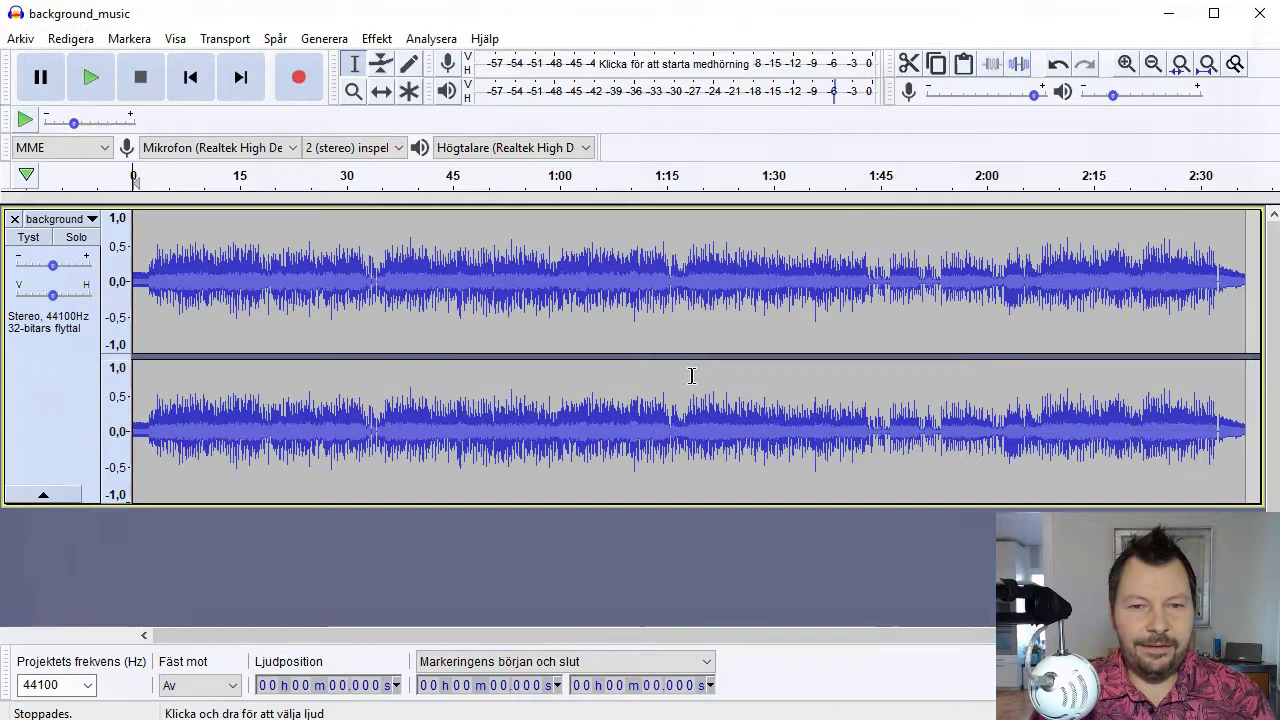
left_click(1259, 14)
left_click(695, 372)
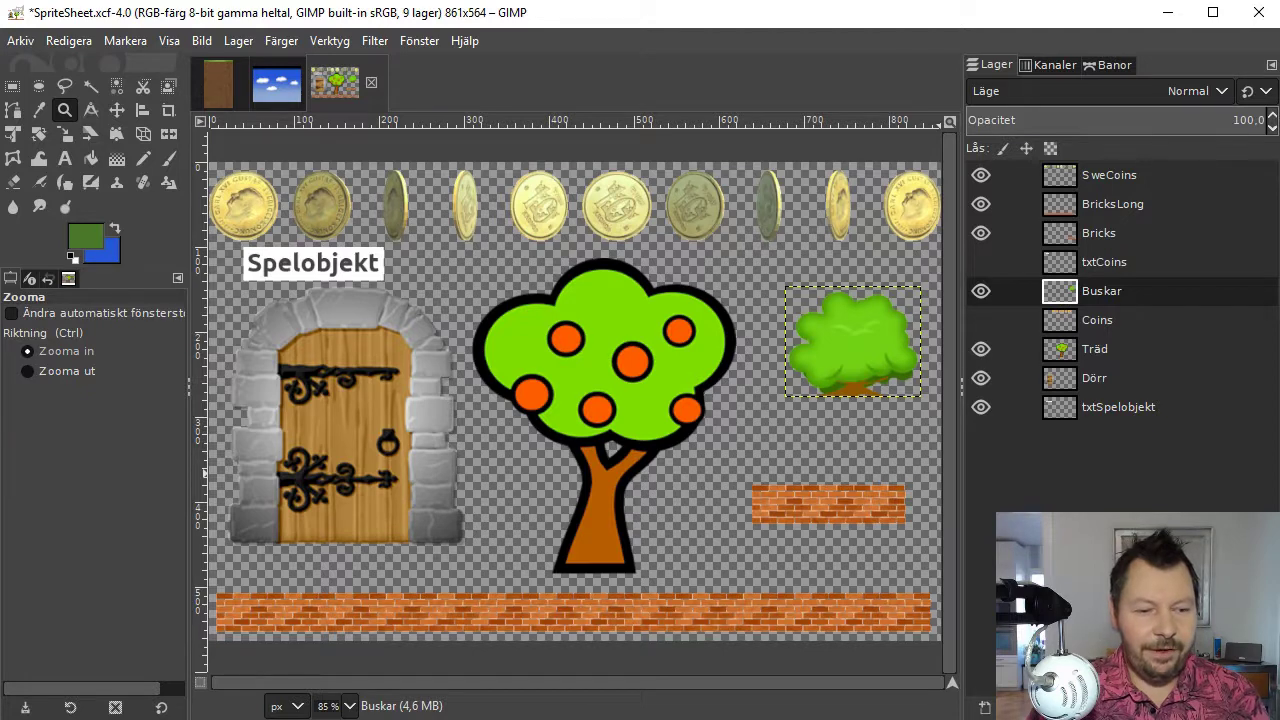
- In File Explorer, copy Showcard Gothic.ttf from GrundAssets into M5_RobotSisters/Assets/Misc on the desktop
key("alt+Tab")
left_click(452, 236)
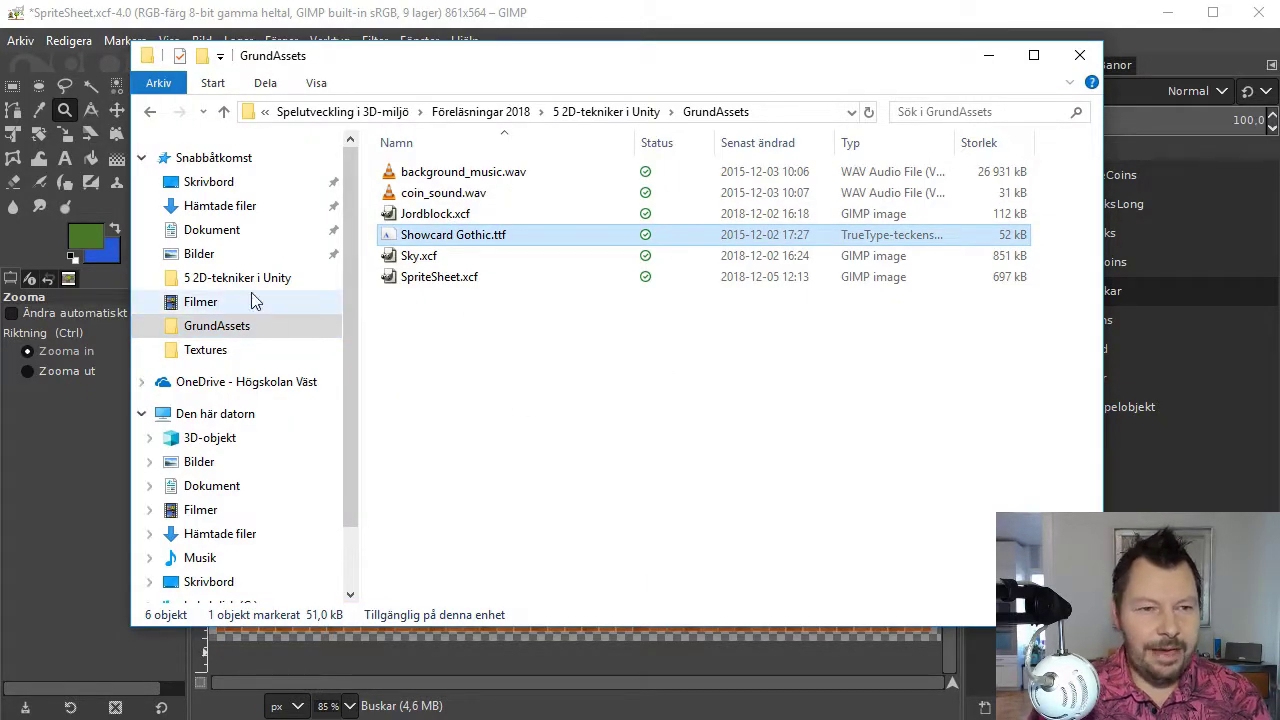
left_click(212, 186)
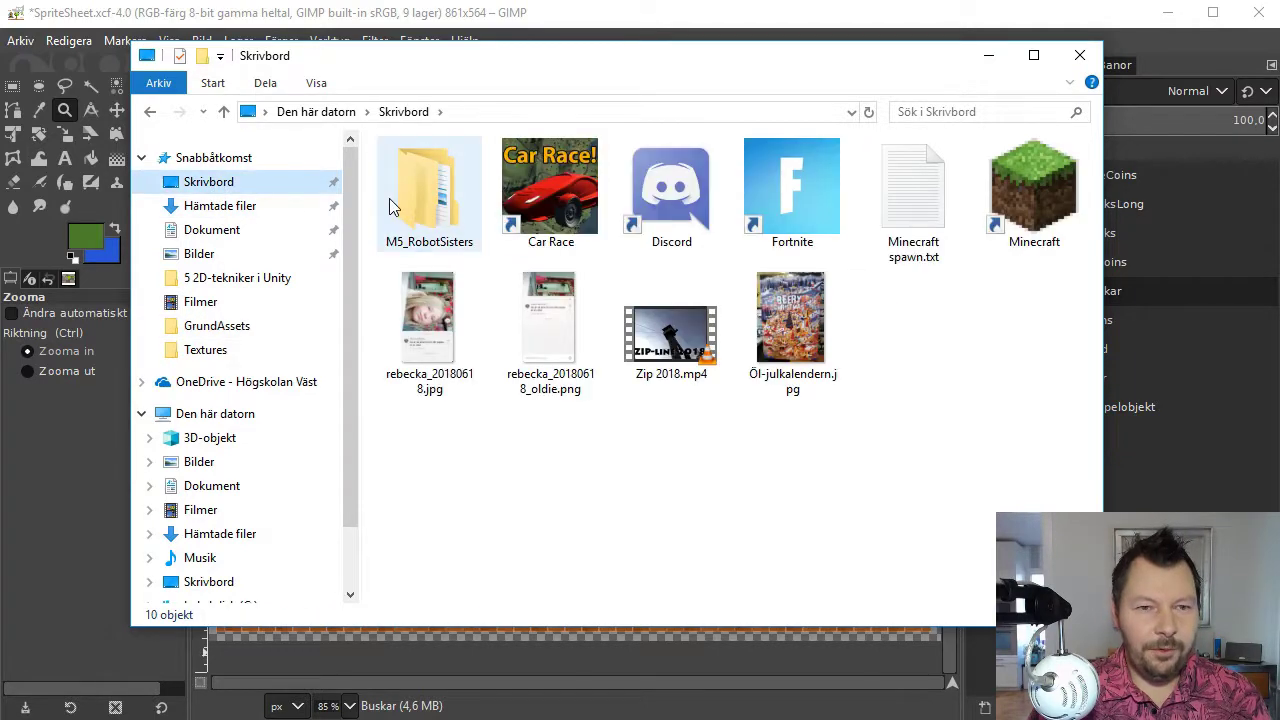
double_click(389, 198)
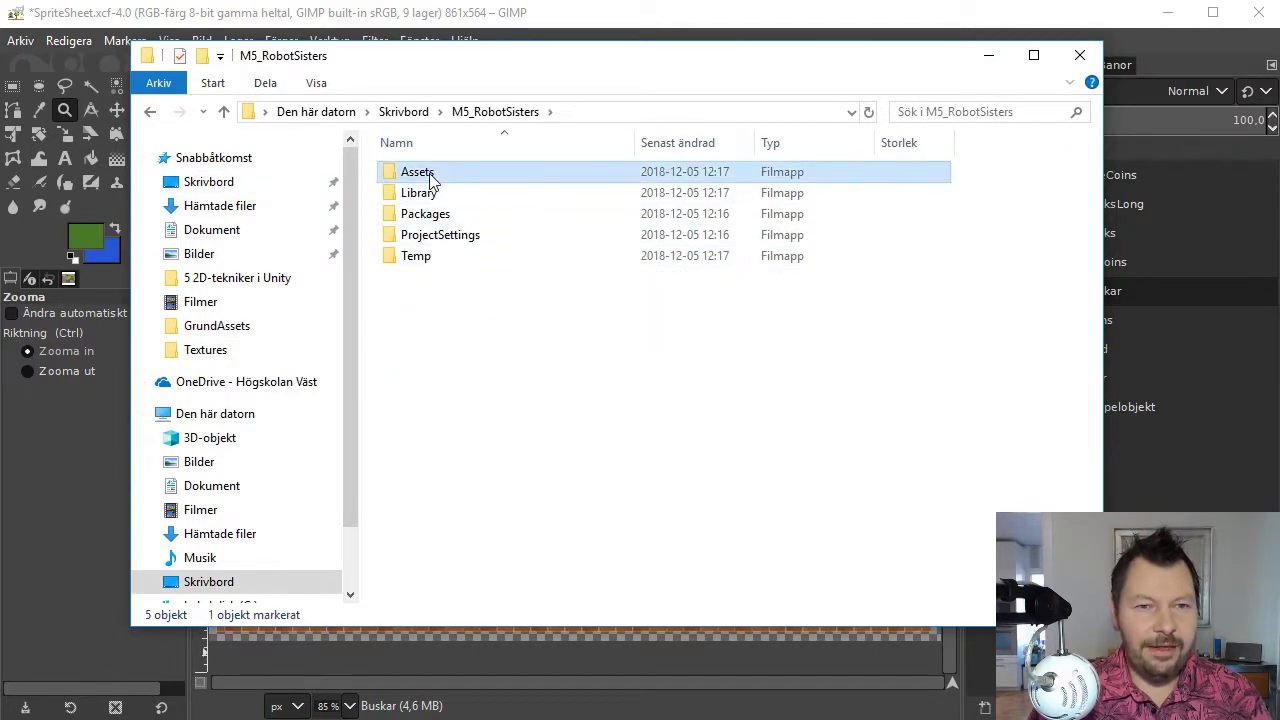
double_click(430, 174)
double_click(431, 220)
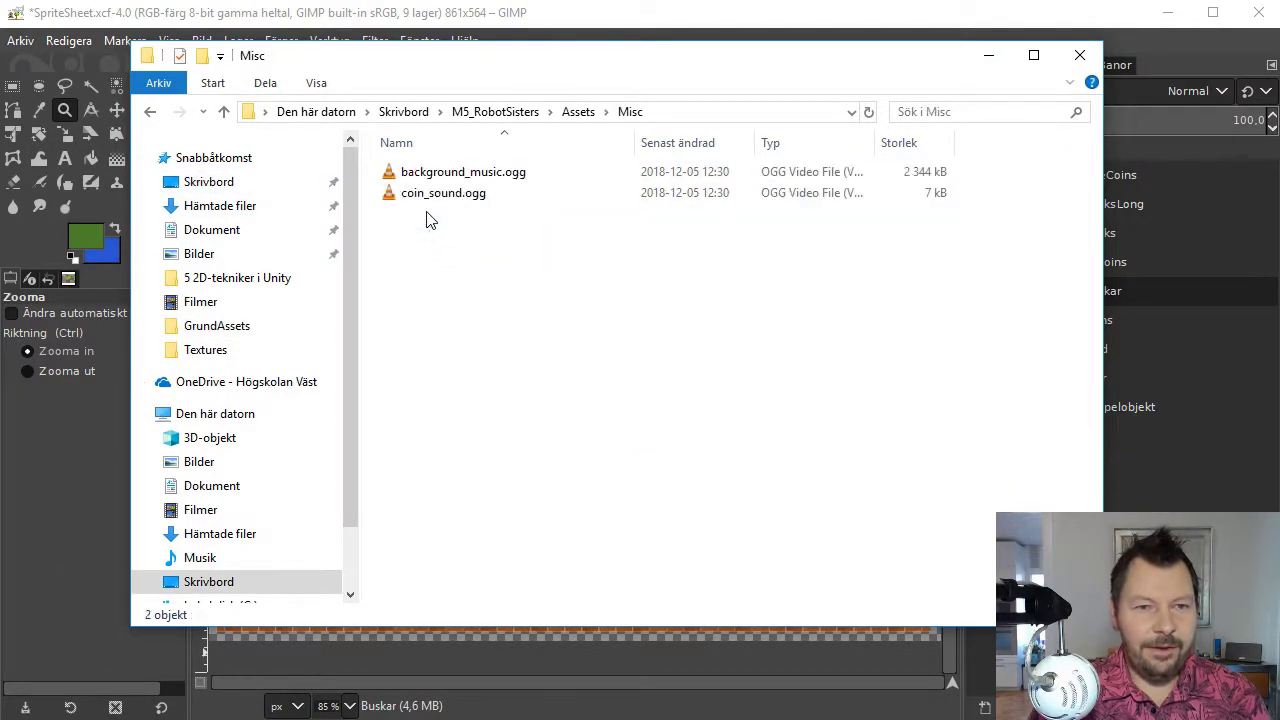
key("ctrl+v")
left_click(580, 394)
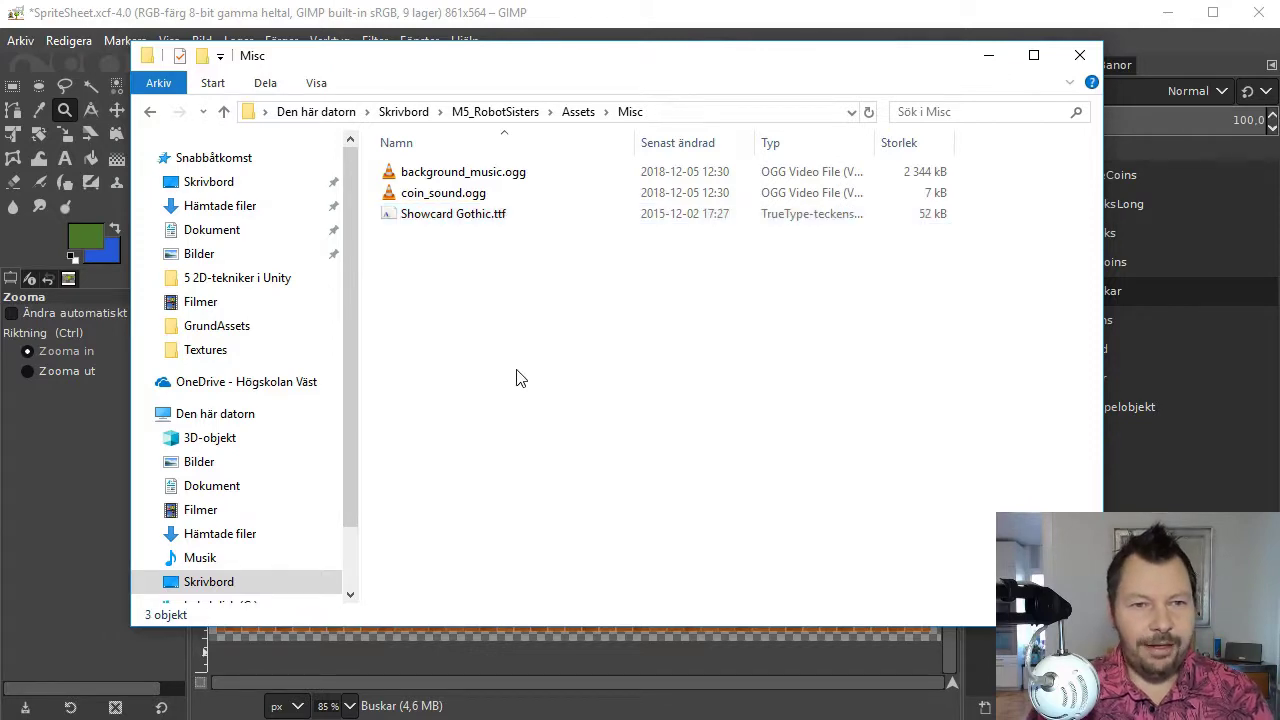
- Preview the Showcard Gothic.ttf font from the Misc folder, close the preview, and return to the SpriteSheet image in GIMP
left_click(412, 220)
double_click(412, 220)
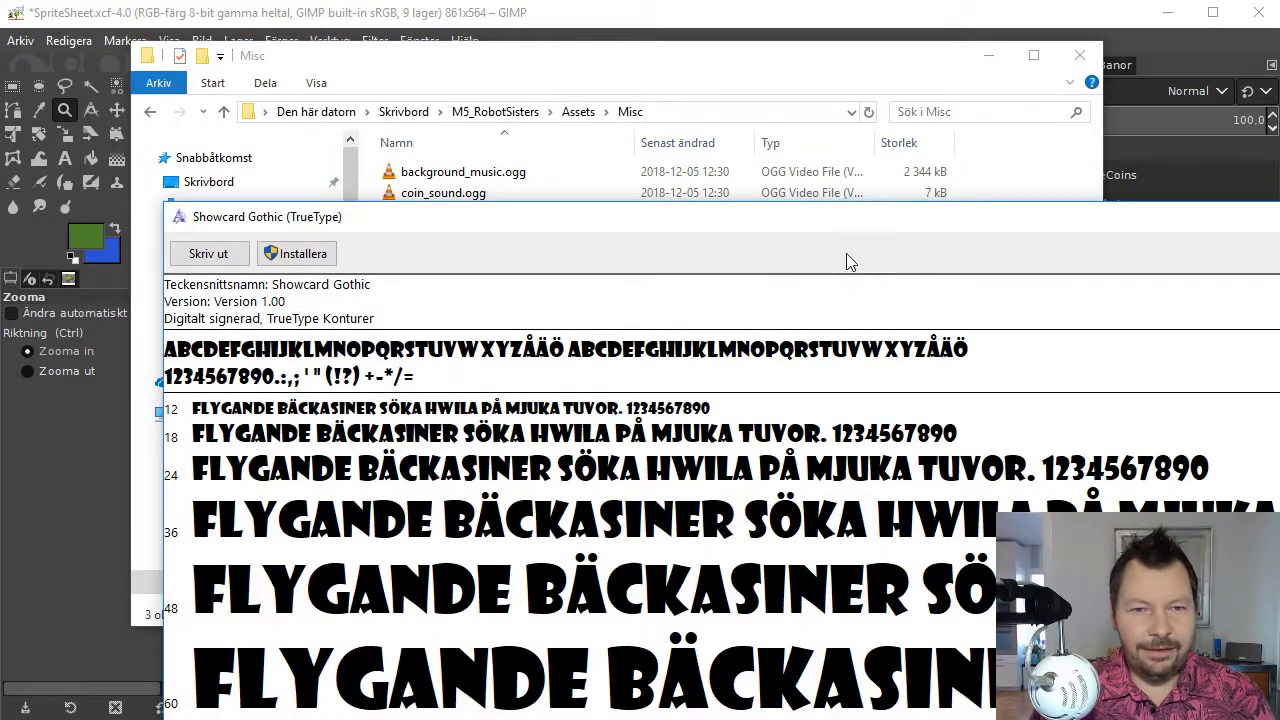
left_click_drag(846, 222, 772, 1)
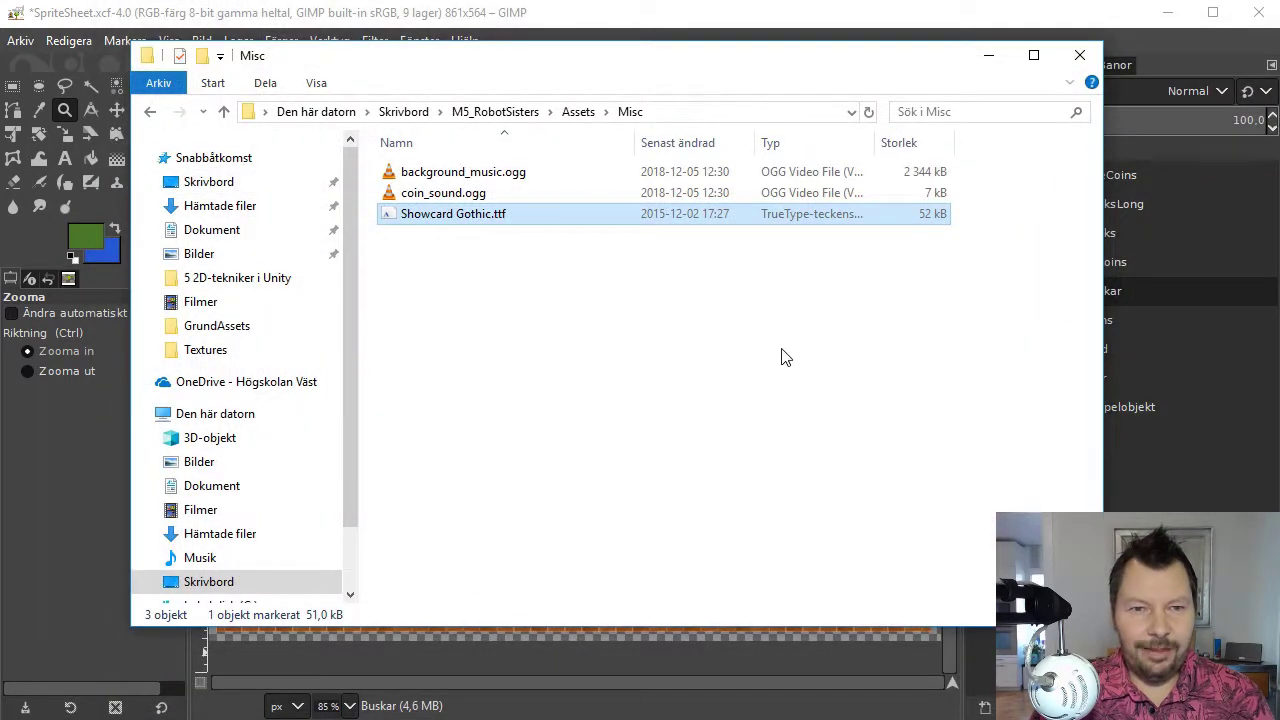
left_click(785, 354)
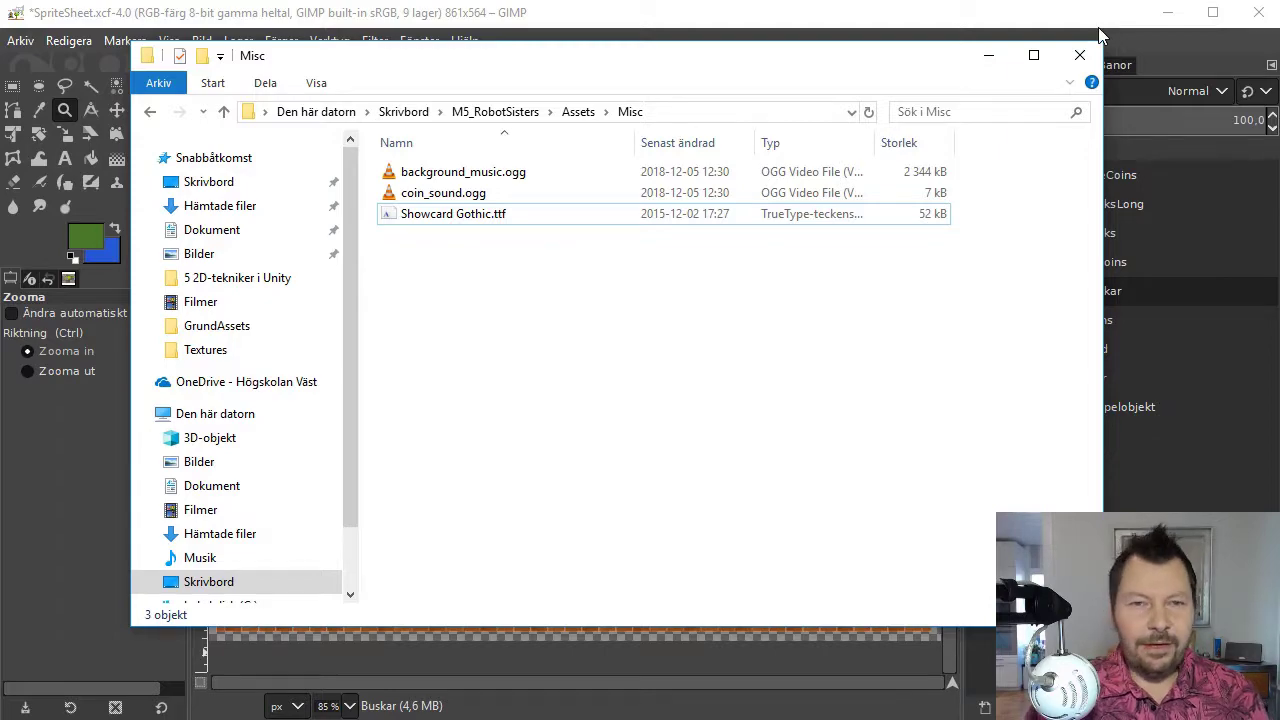
left_click(948, 24)
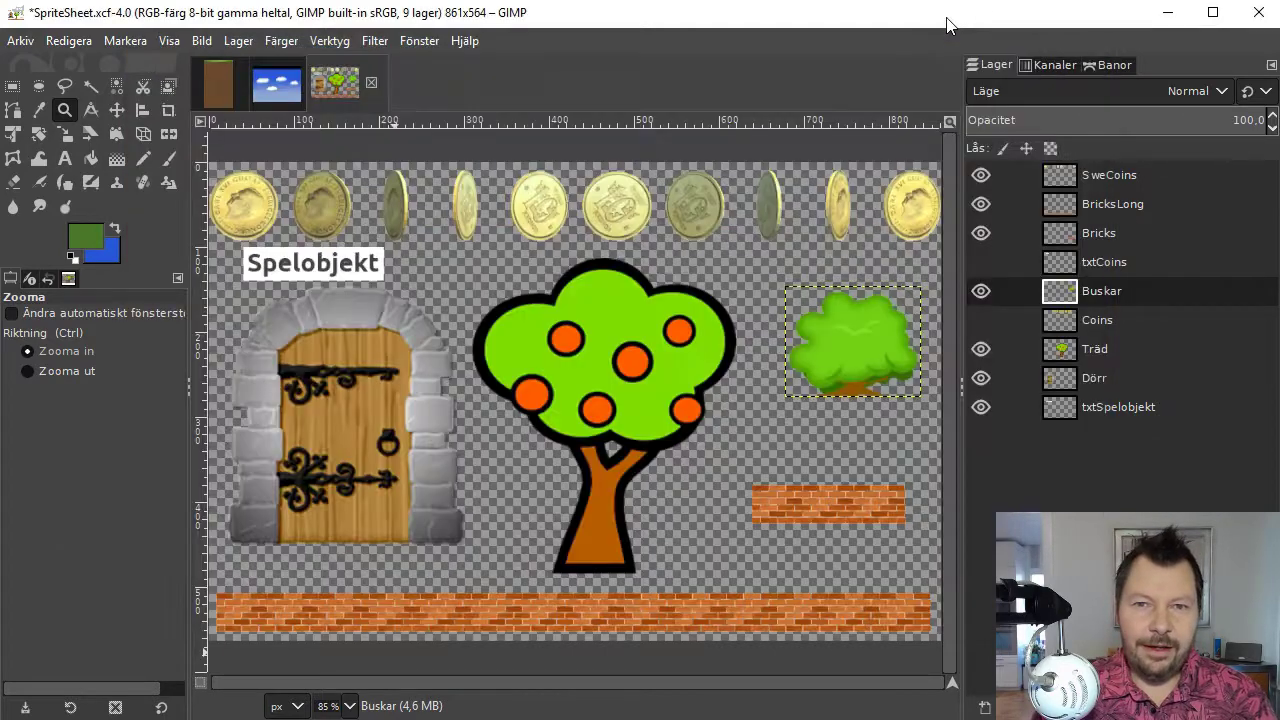